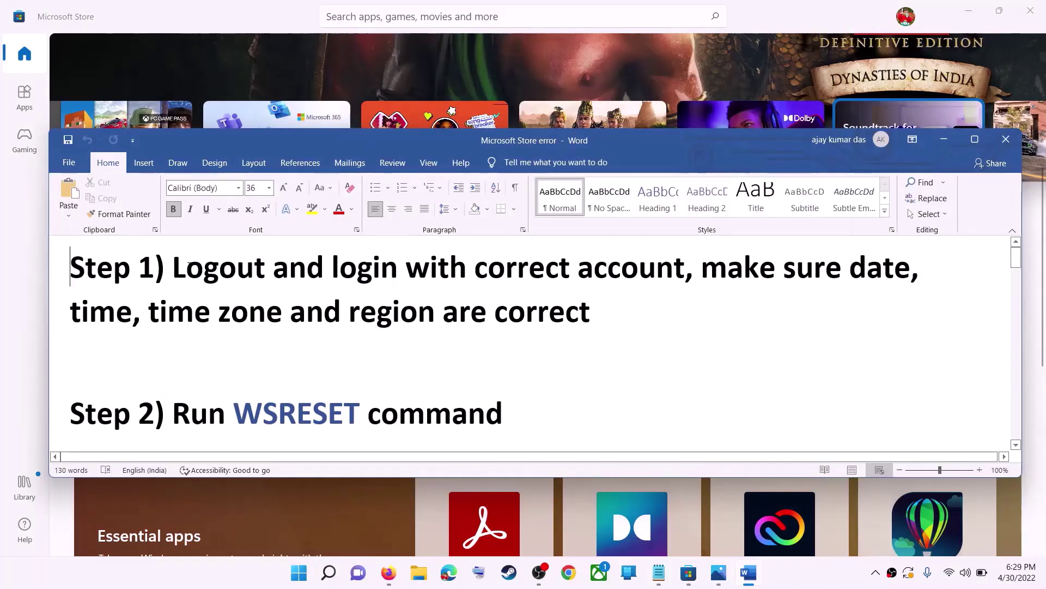
Step: Switch to the Microsoft Store, sign out of the current account and sign back in with the first listed Microsoft account
drag(173, 267, 684, 270)
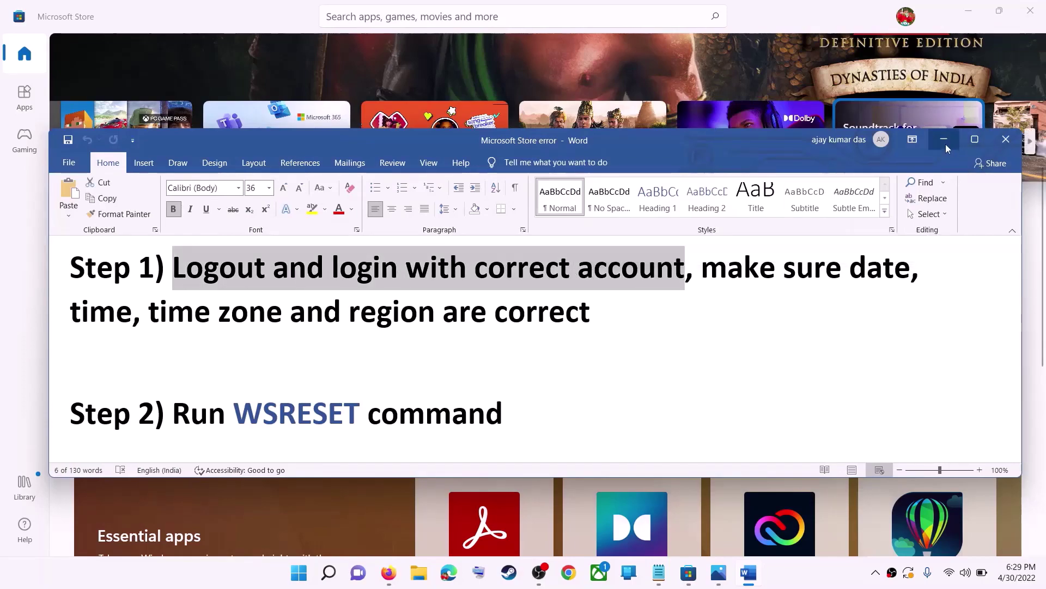
click(944, 141)
scroll(766, 334, up, 5)
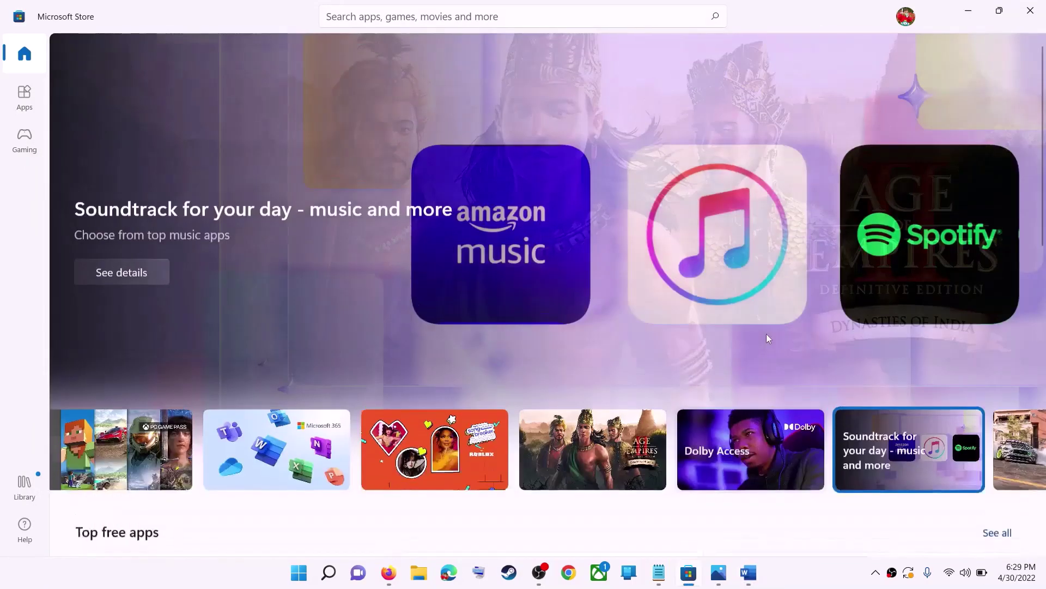
scroll(768, 338, down, 1)
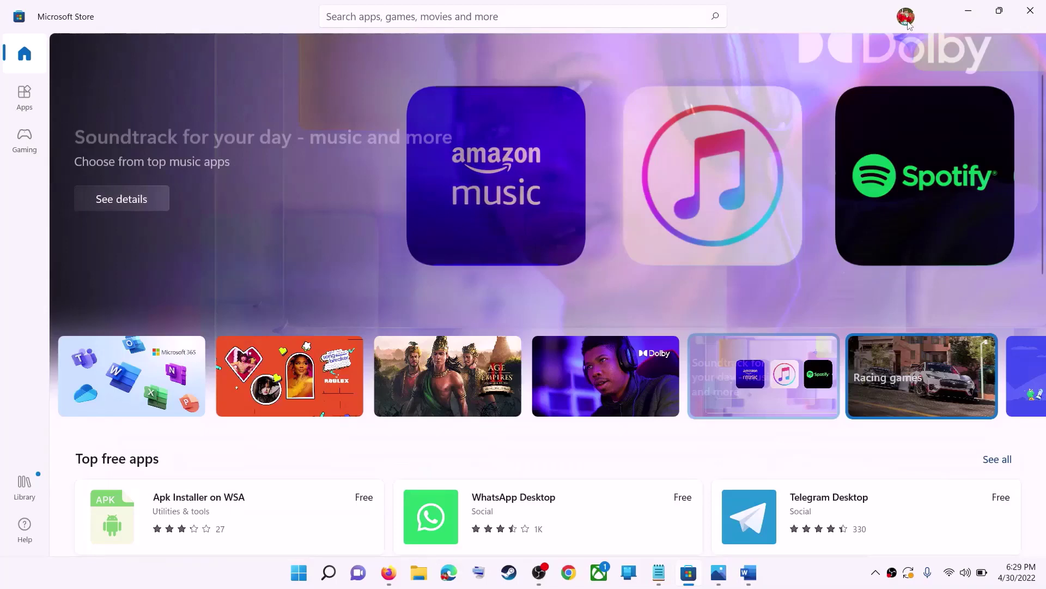
click(906, 18)
click(755, 78)
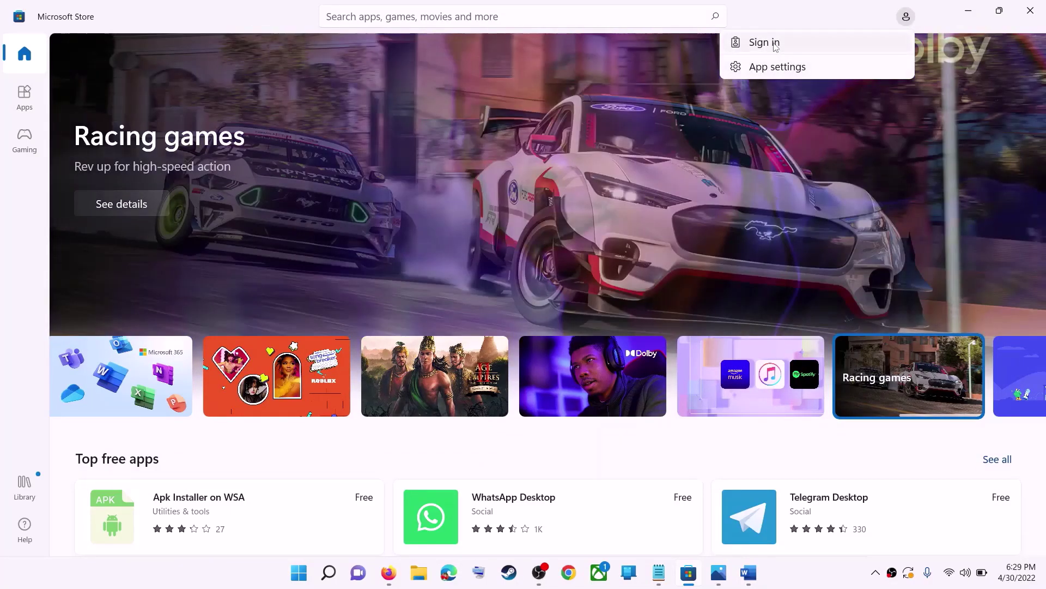
click(765, 43)
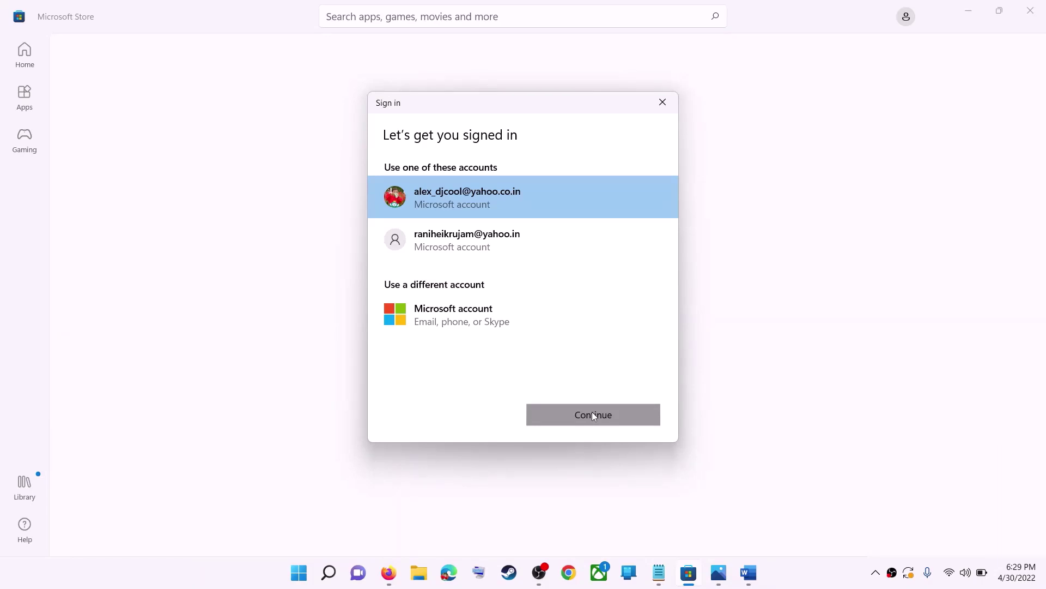
click(594, 415)
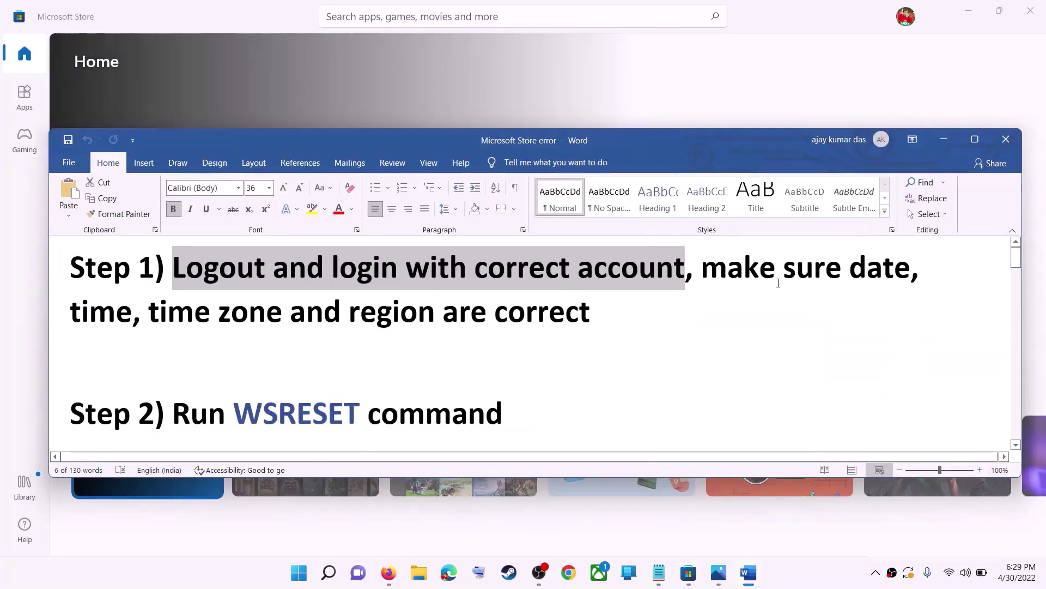
Step: Open the Windows date and time settings and select the (UTC+05:30) Chennai, Kolkata, Mumbai, New Delhi time zone
drag(779, 283, 532, 304)
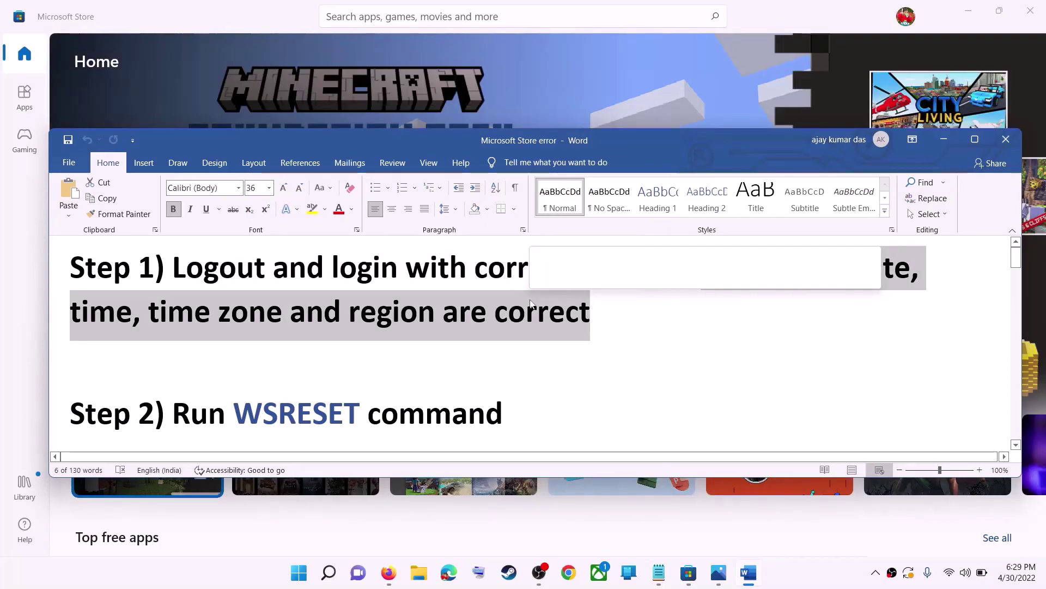
right_click(1017, 572)
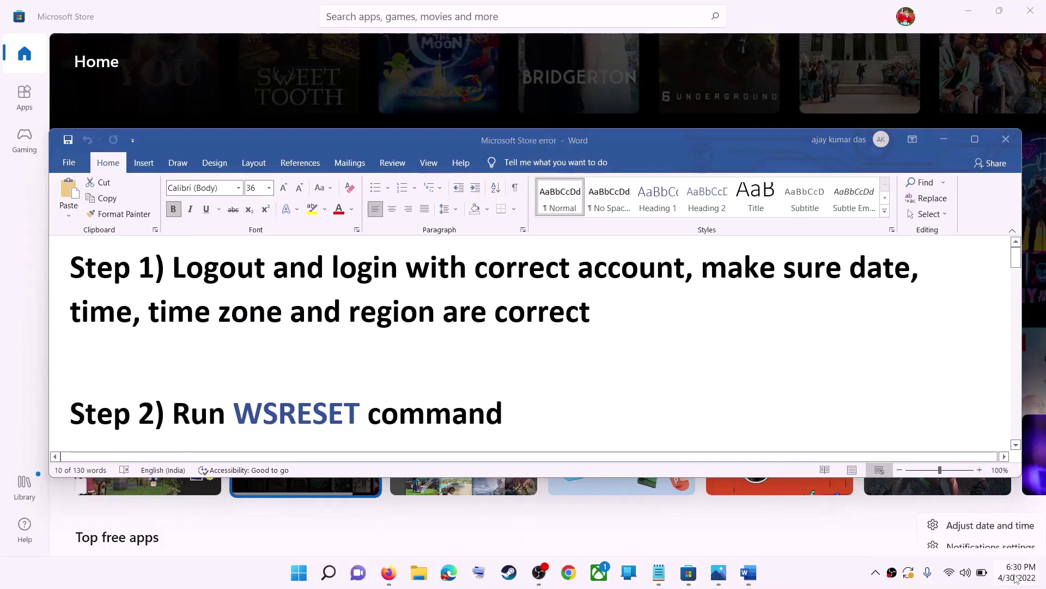
click(997, 517)
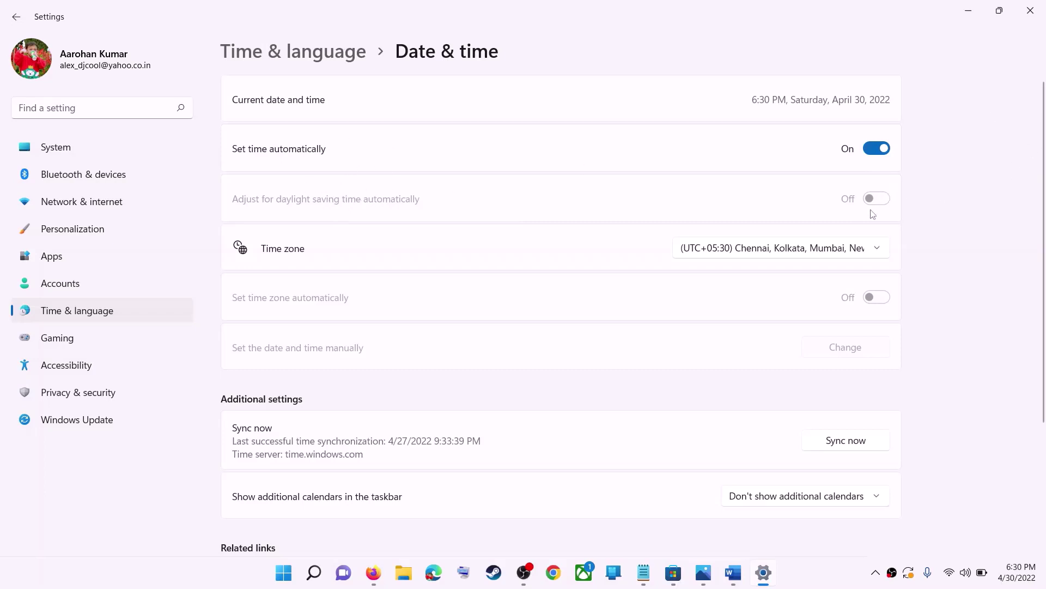
click(768, 253)
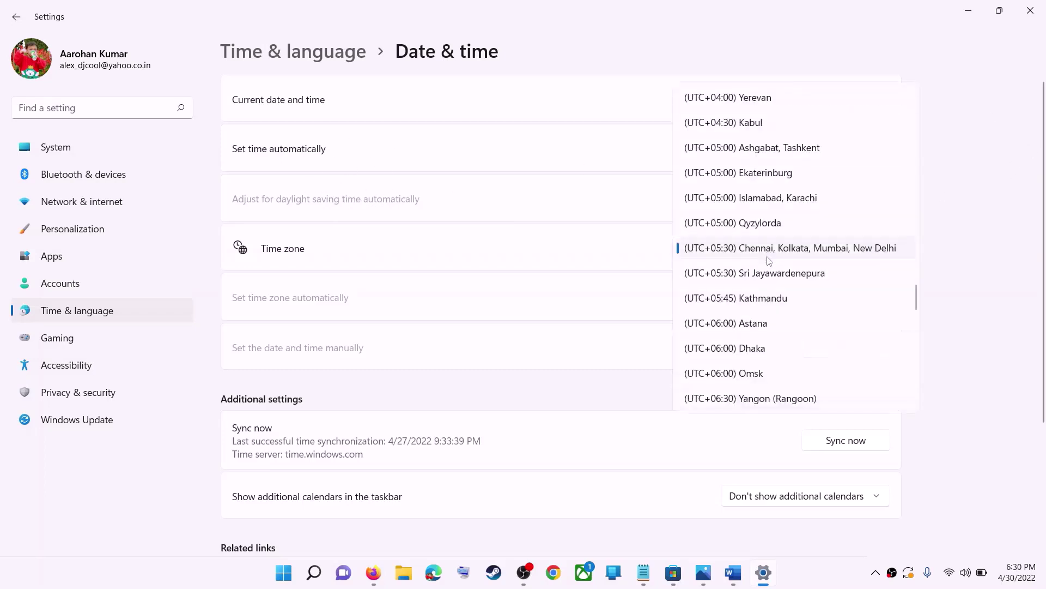
click(799, 251)
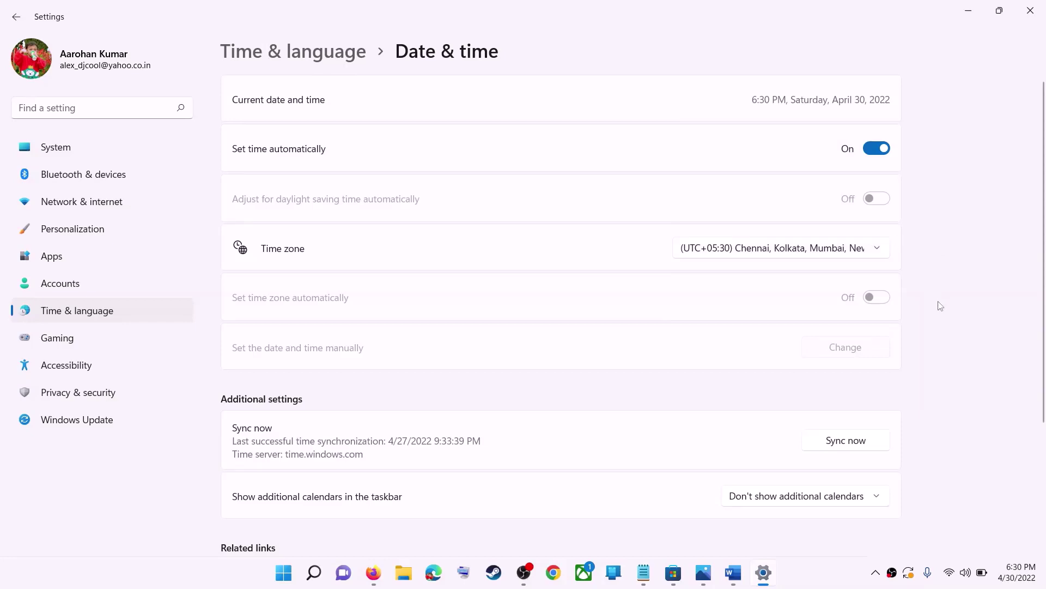
scroll(939, 304, down, 3)
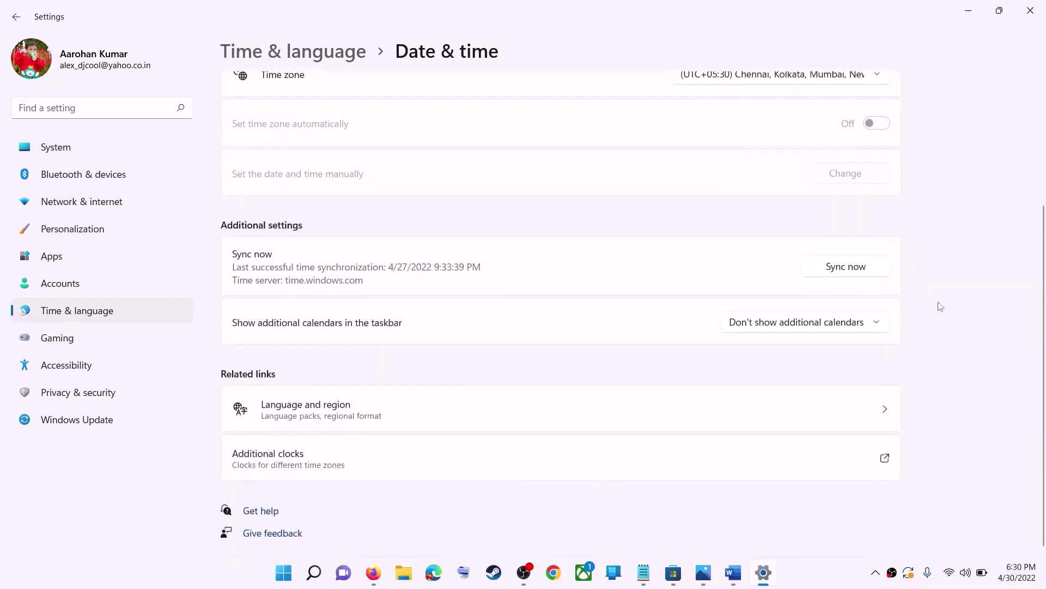
scroll(781, 364, up, 3)
scroll(486, 320, down, 3)
scroll(454, 320, up, 3)
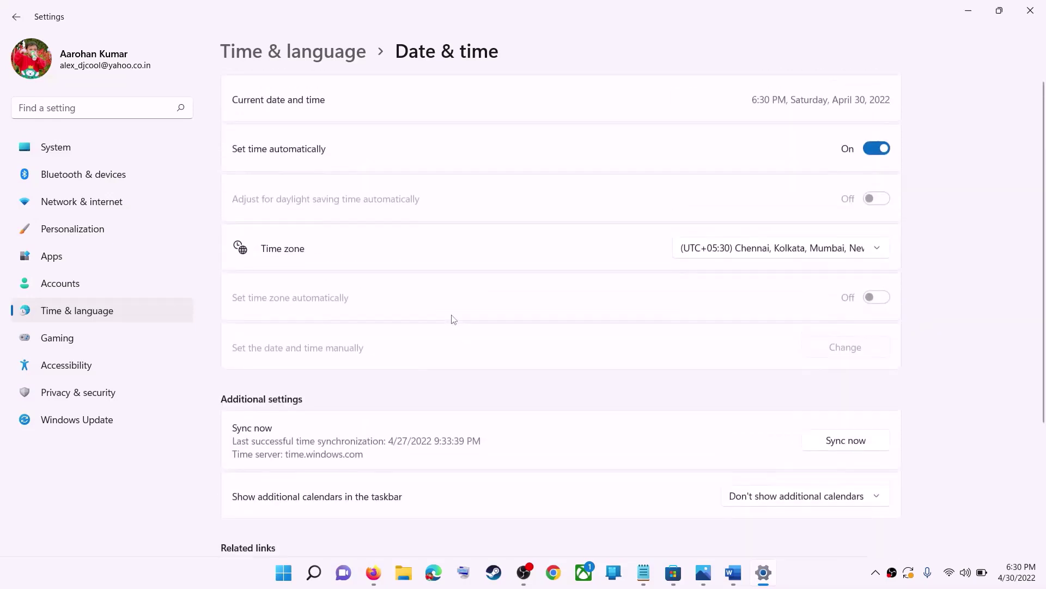
Step: Check the country or region under the Language & region settings and close Settings
click(70, 316)
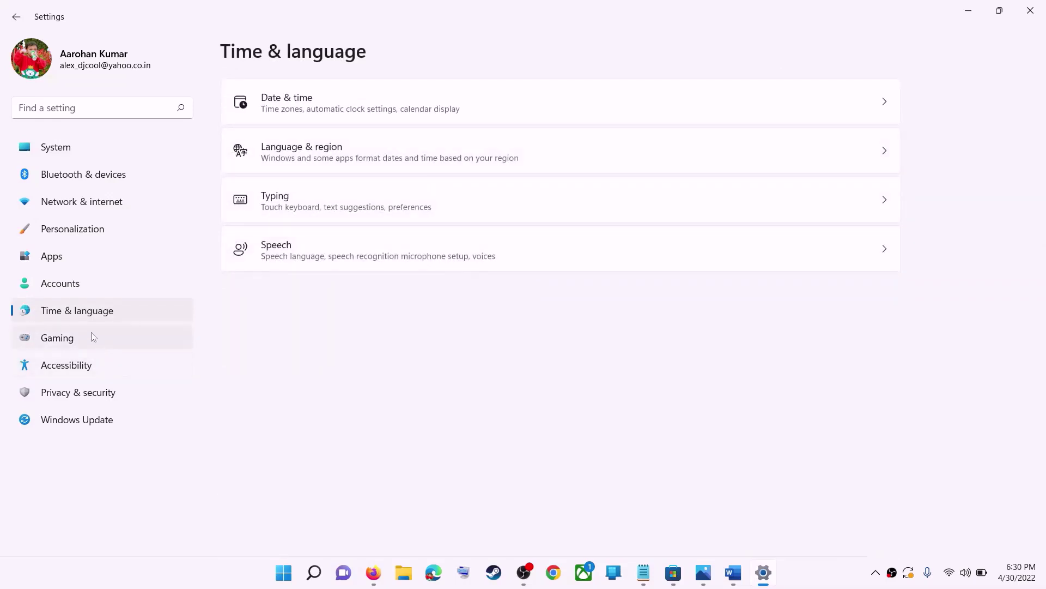
click(790, 163)
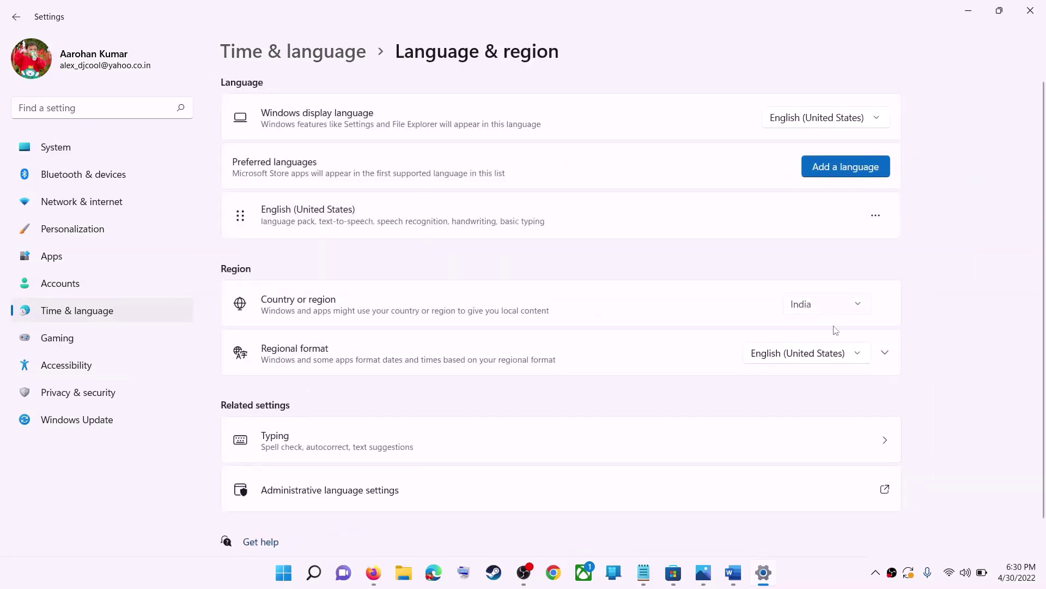
click(830, 311)
click(1013, 34)
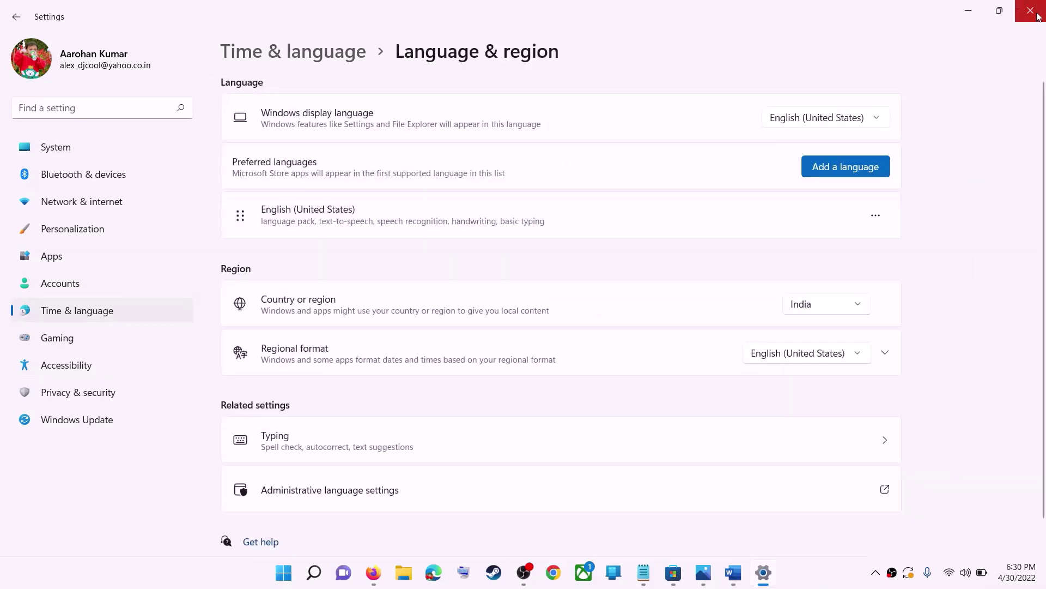
click(1031, 12)
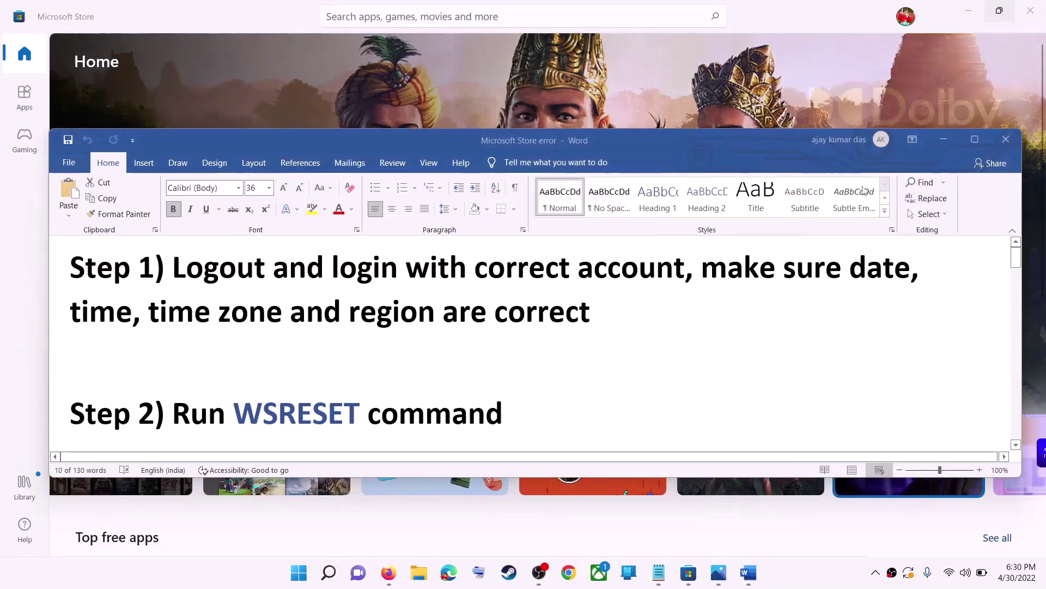
Step: Run the WSRESET command copied from Step 2 of the Word document and maximize the reopened Microsoft Store window
scroll(359, 378, down, 1)
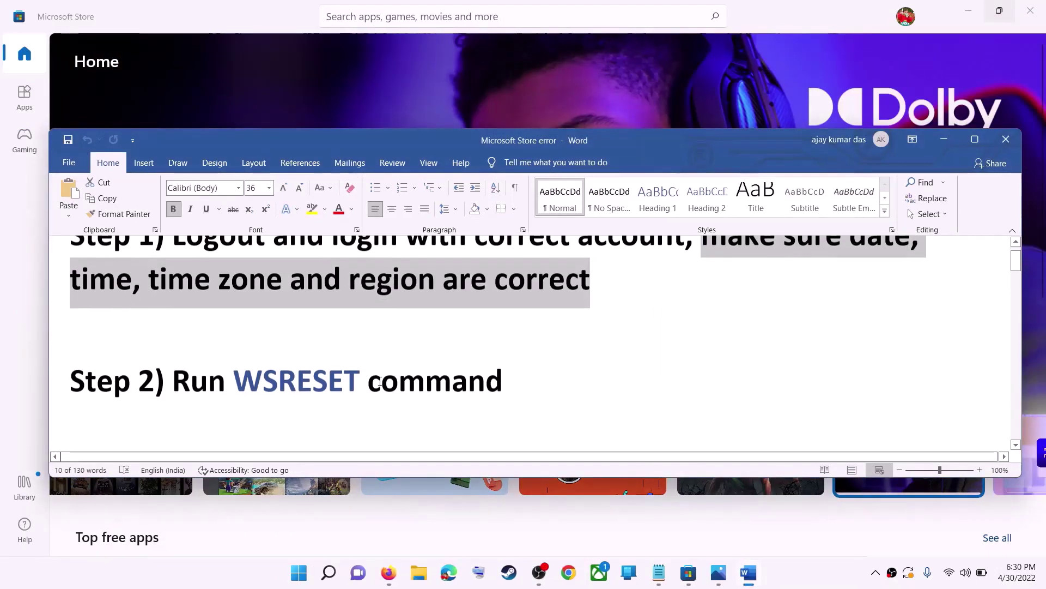
double_click(332, 381)
key(ctrl+c)
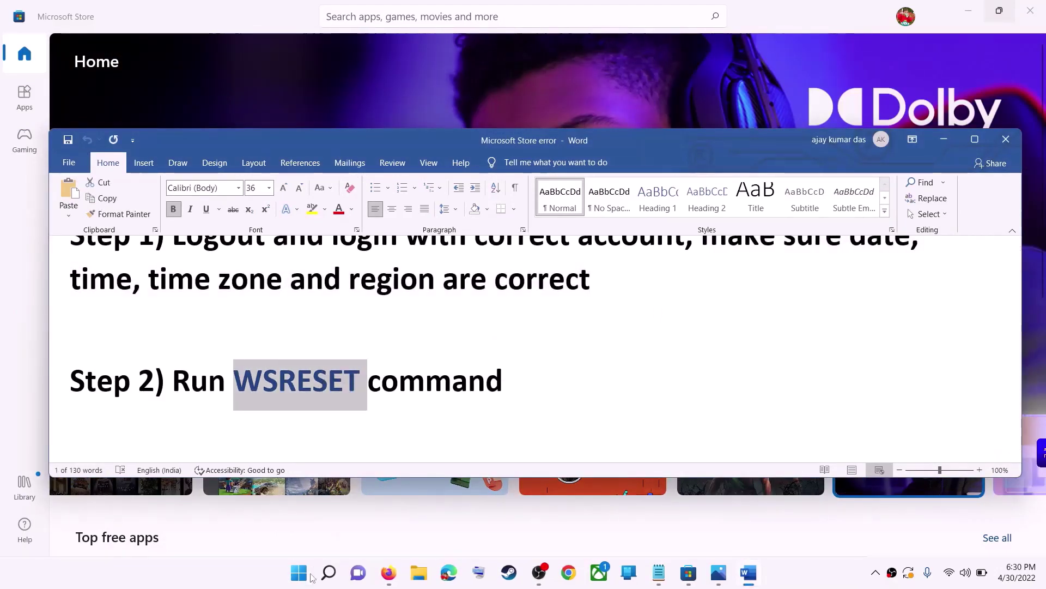
click(300, 572)
key(ctrl+v)
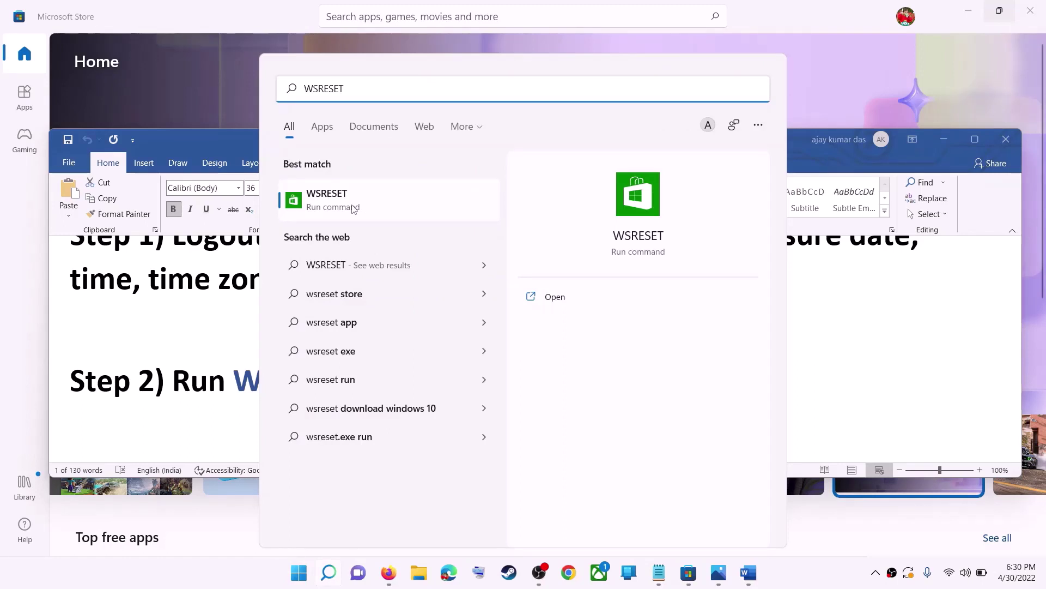
click(353, 209)
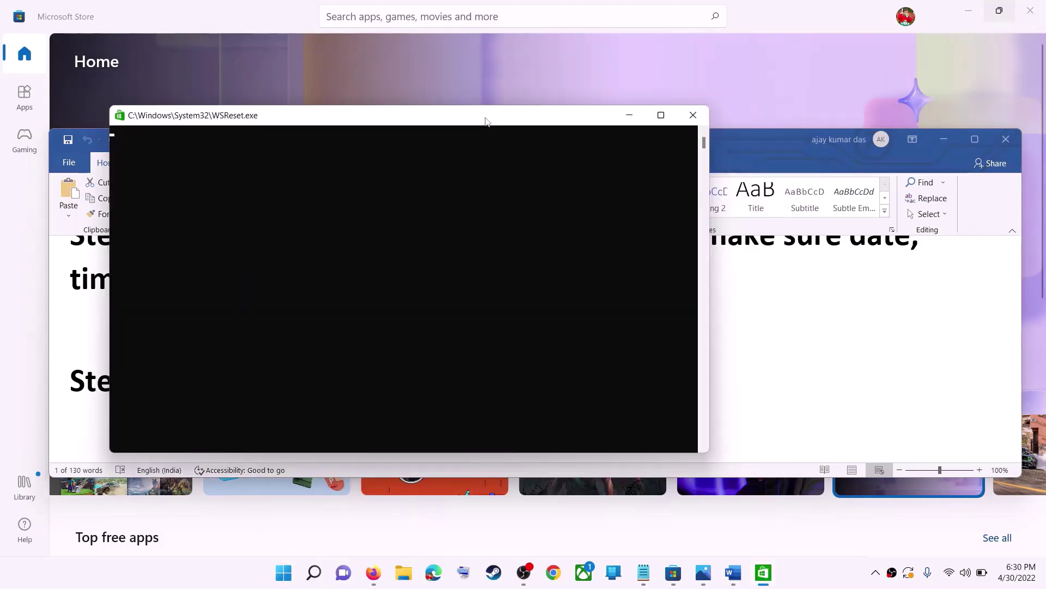
drag(487, 121, 553, 130)
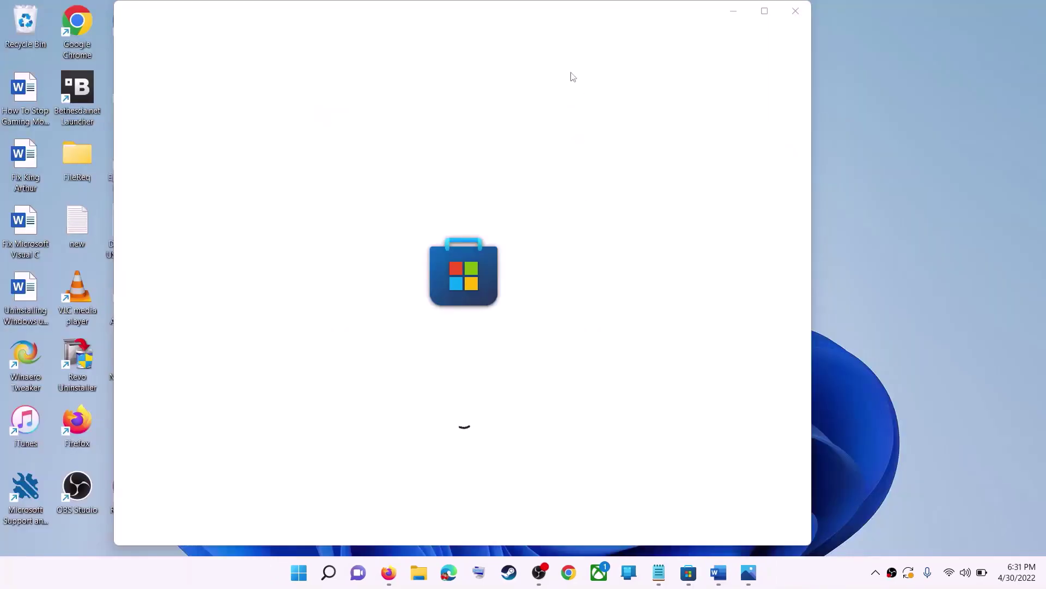
click(770, 12)
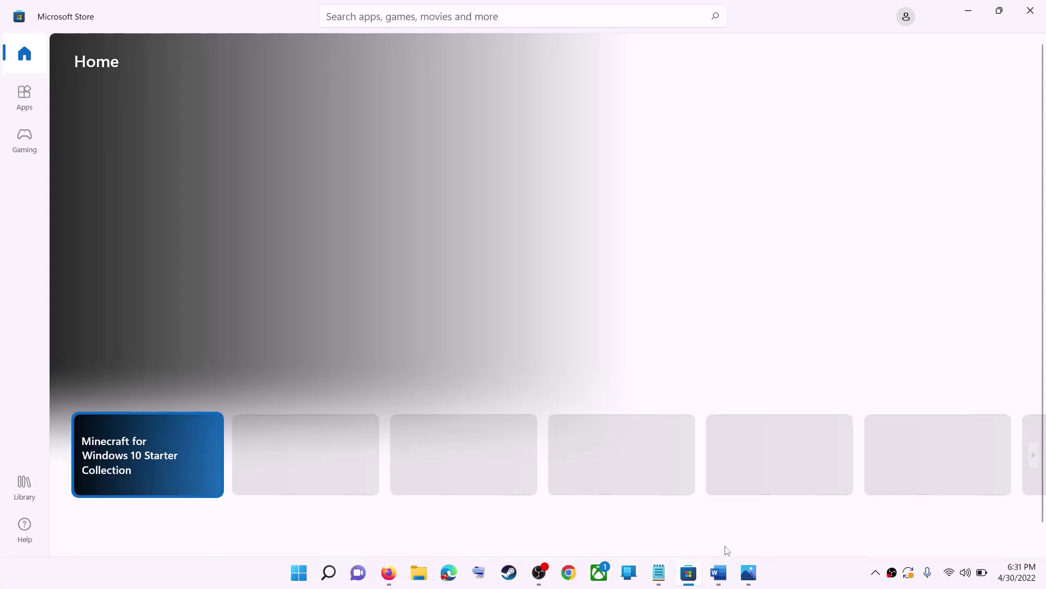
Step: Go to Step 3 in the Word document, search Windows for "store" and open the Microsoft Store's app settings
click(719, 573)
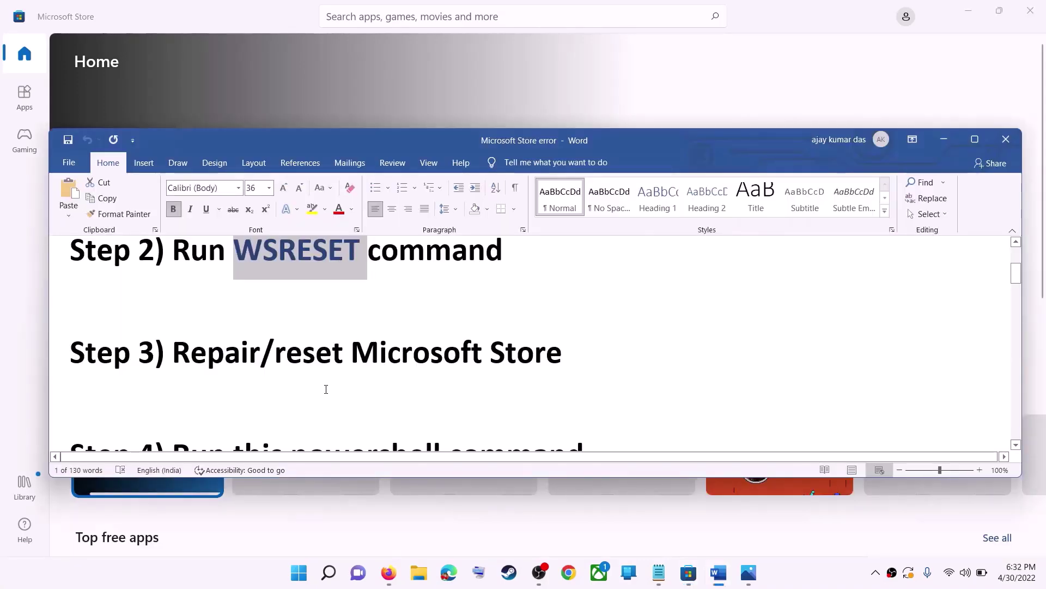
drag(570, 357, 275, 357)
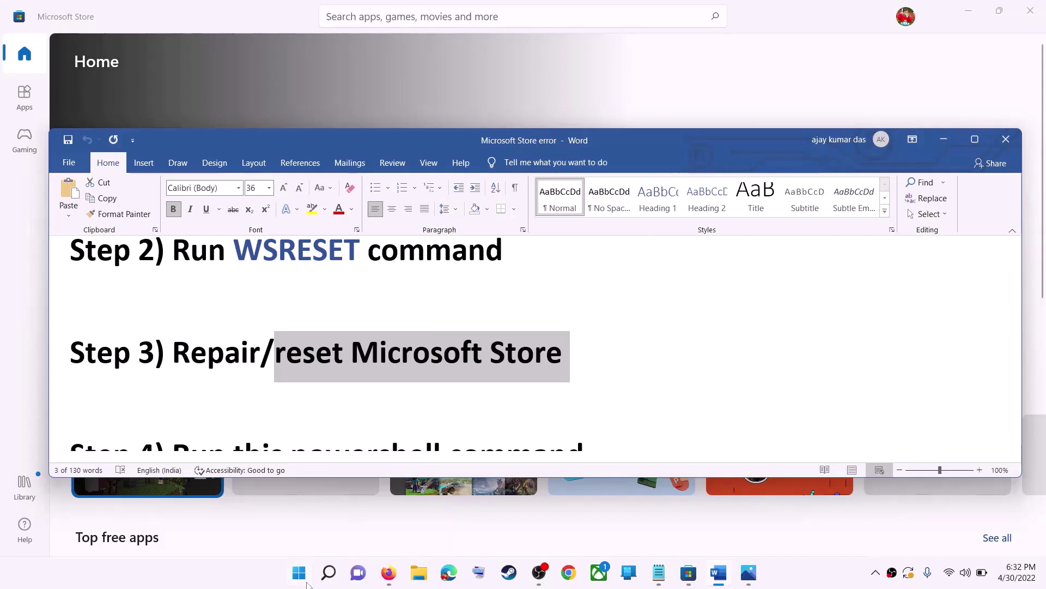
click(306, 585)
text(store)
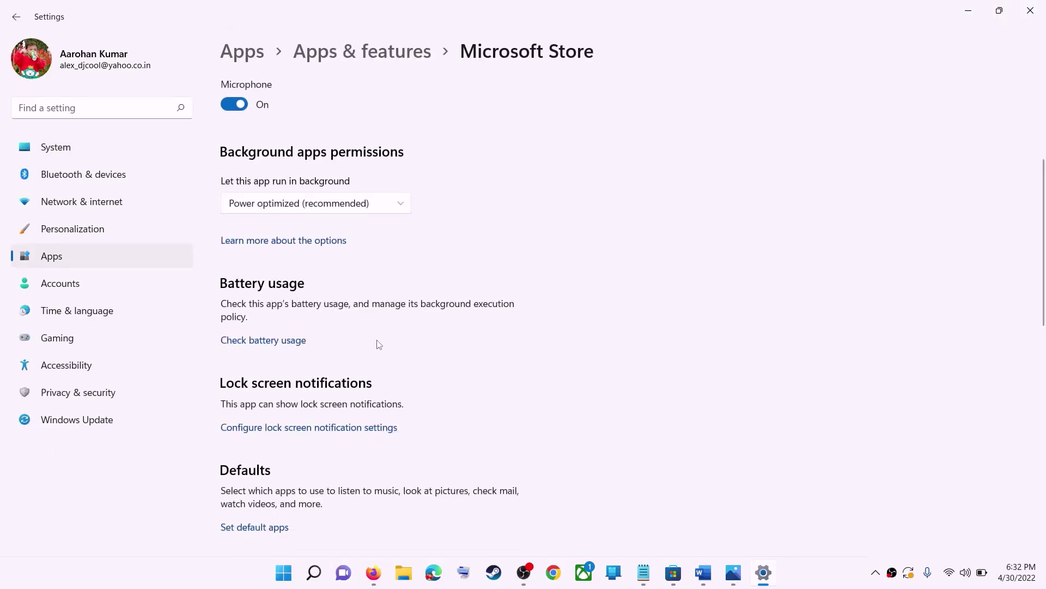
Step: Repair the Microsoft Store app and reset it, confirming the deletion of its data
scroll(376, 343, down, 5)
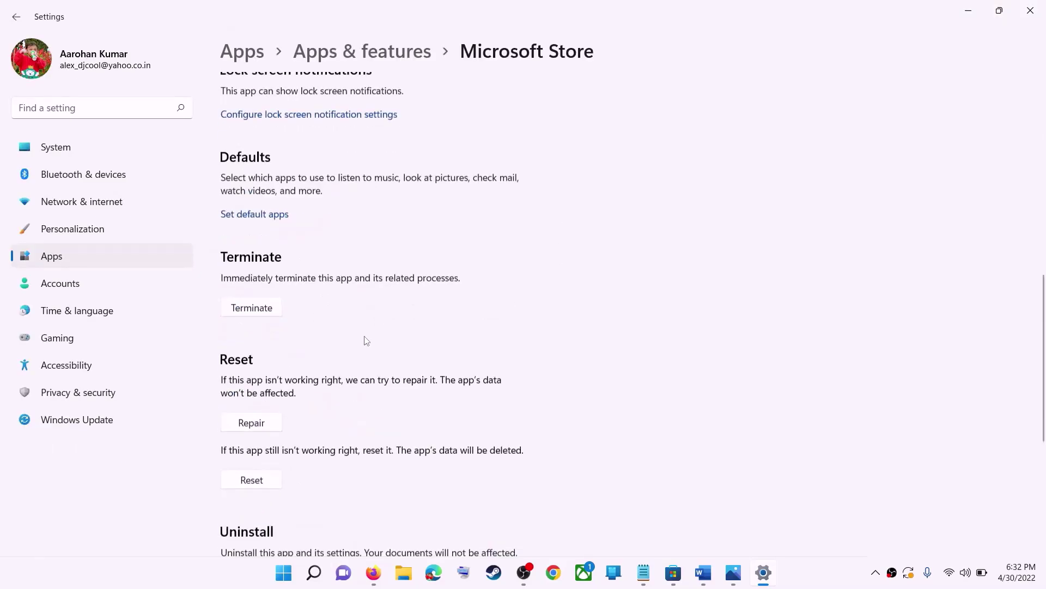
scroll(366, 341, down, 3)
click(251, 268)
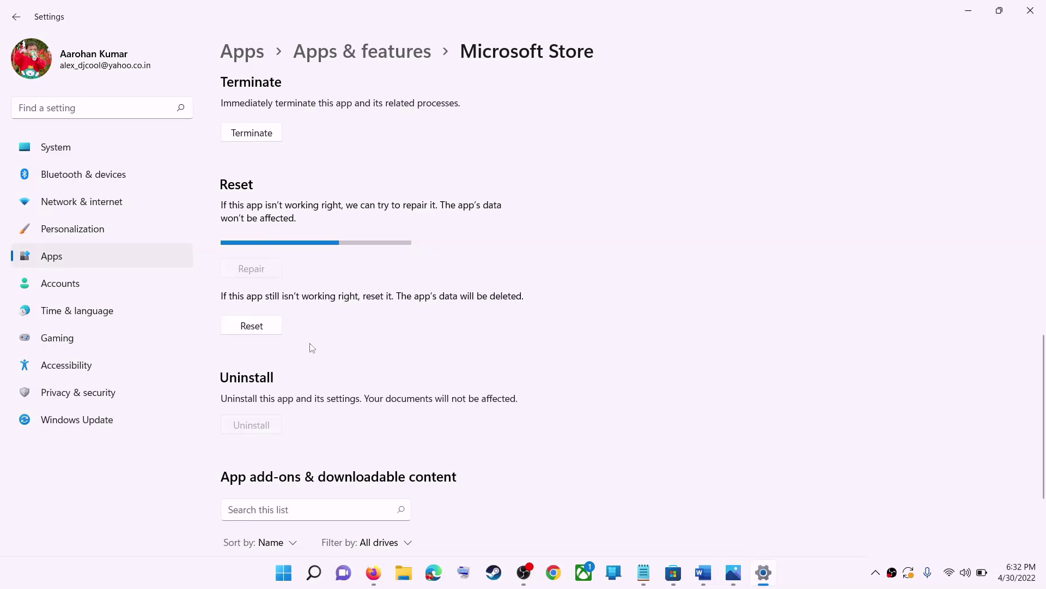
click(264, 330)
click(312, 291)
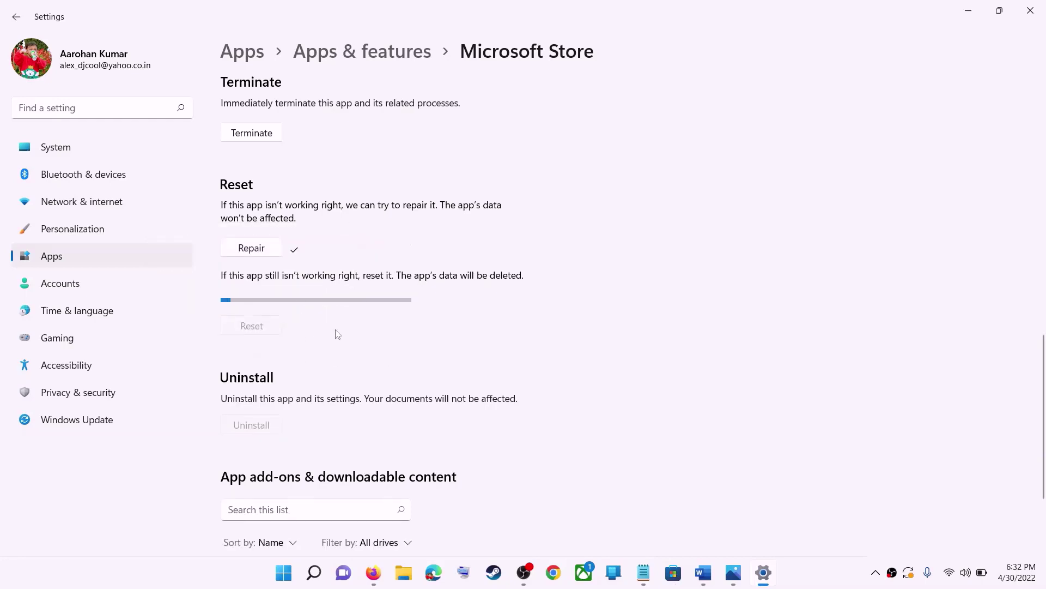
Step: Switch to the Word document and copy the full Get-AppxPackage PowerShell command under Step 4
click(703, 523)
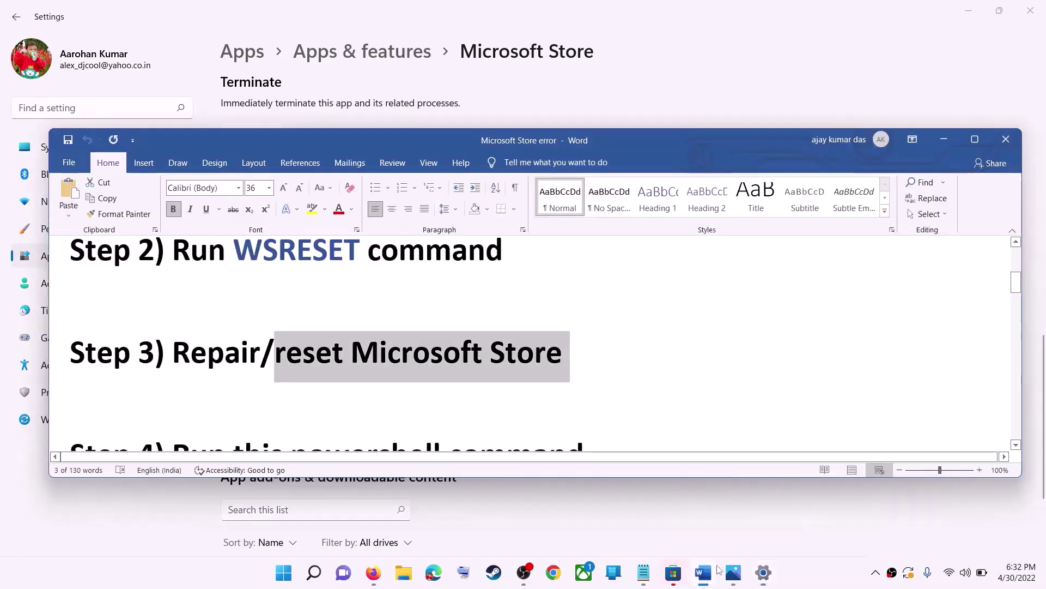
scroll(259, 357, down, 2)
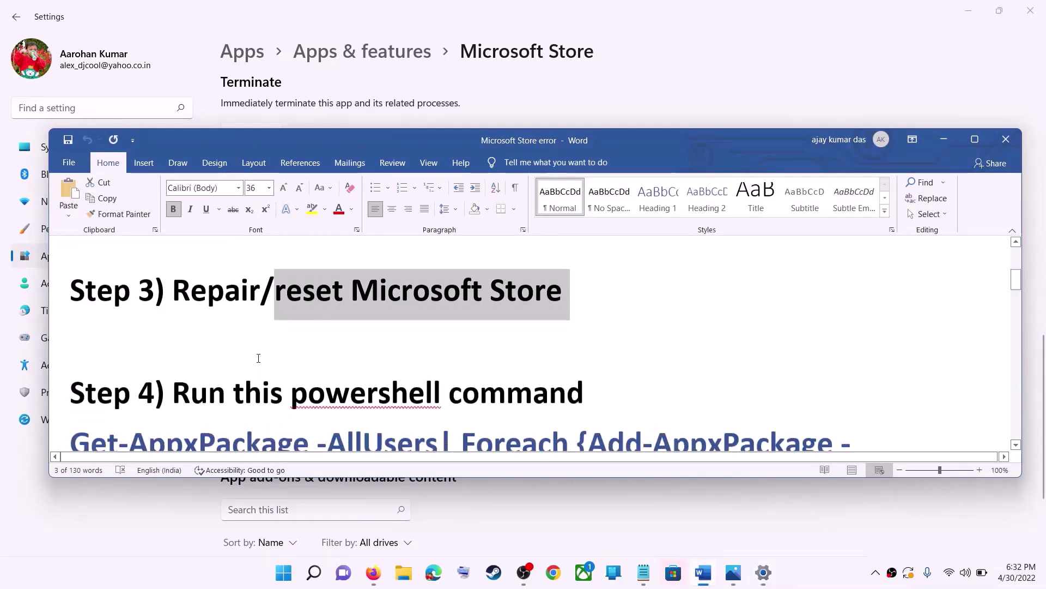
scroll(260, 358, down, 3)
scroll(260, 359, down, 2)
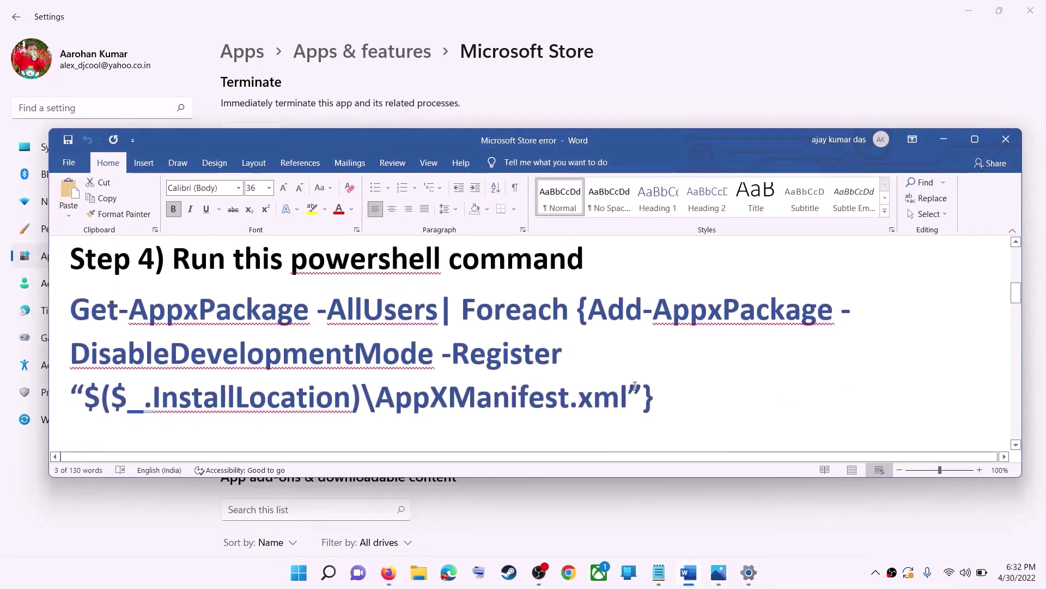
drag(639, 392, 68, 308)
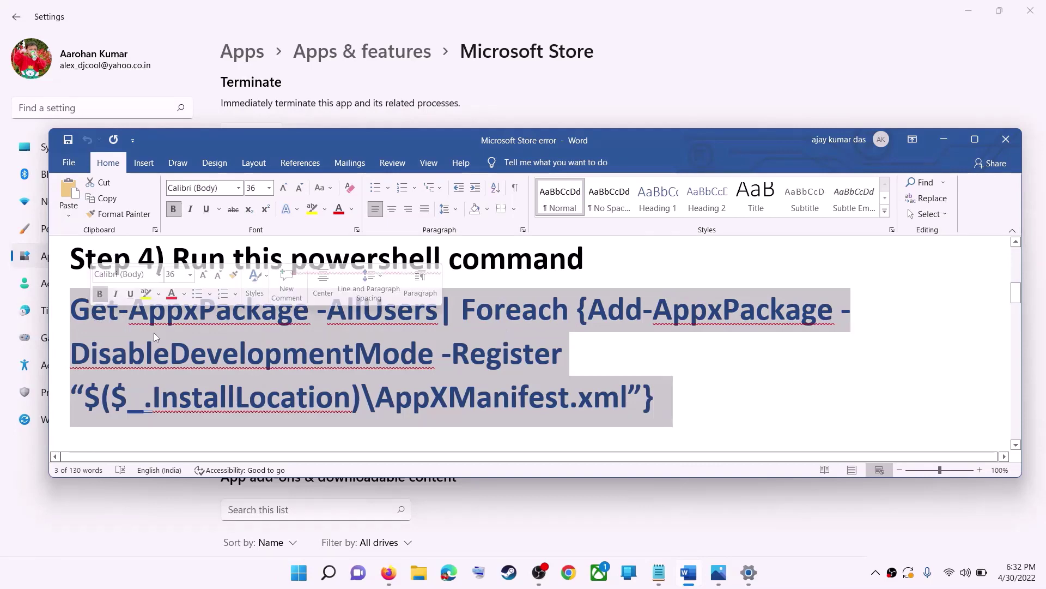
click(175, 355)
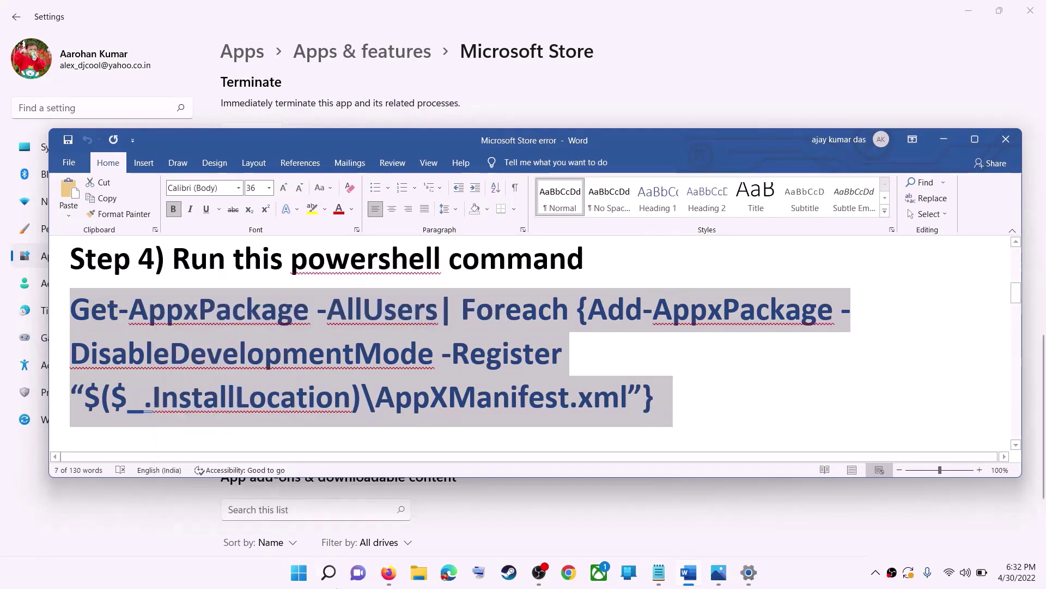
Step: Search Windows for "powershell" and run Windows PowerShell as administrator, allowing it to make changes to the device
click(300, 577)
text(pow)
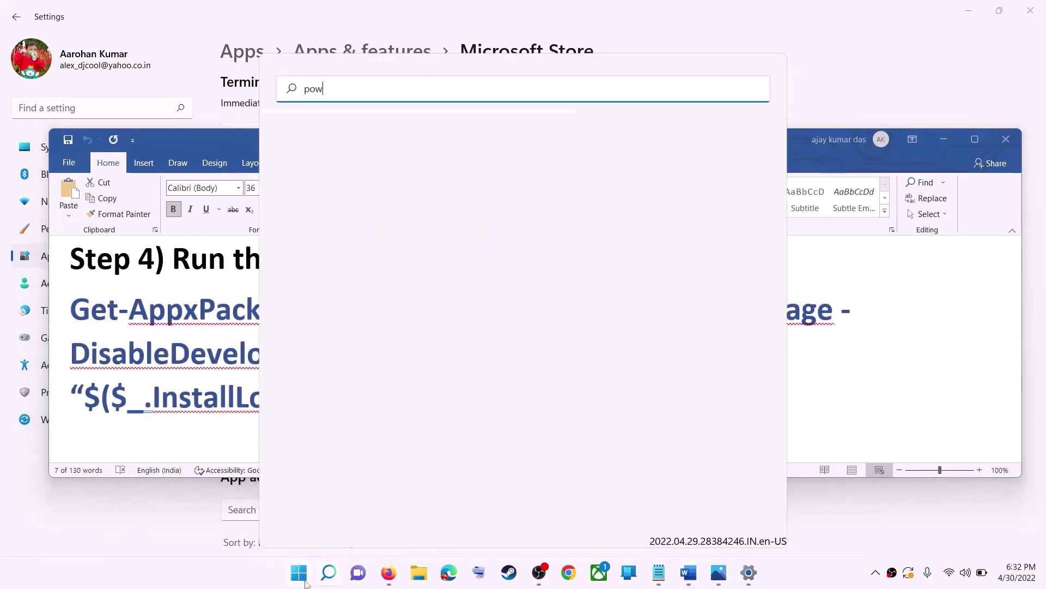
text(ershe)
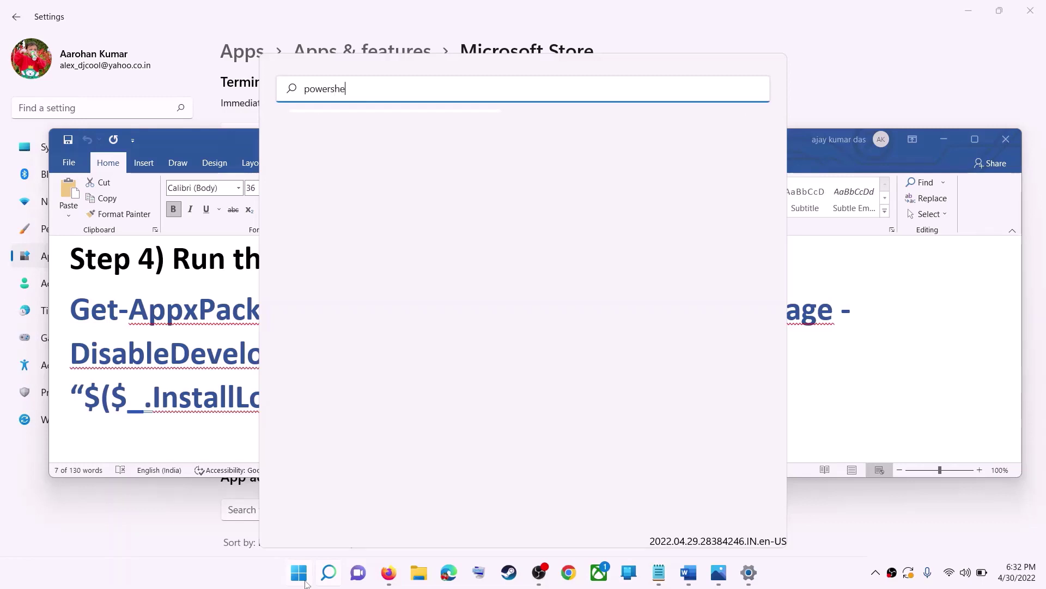
text(ll)
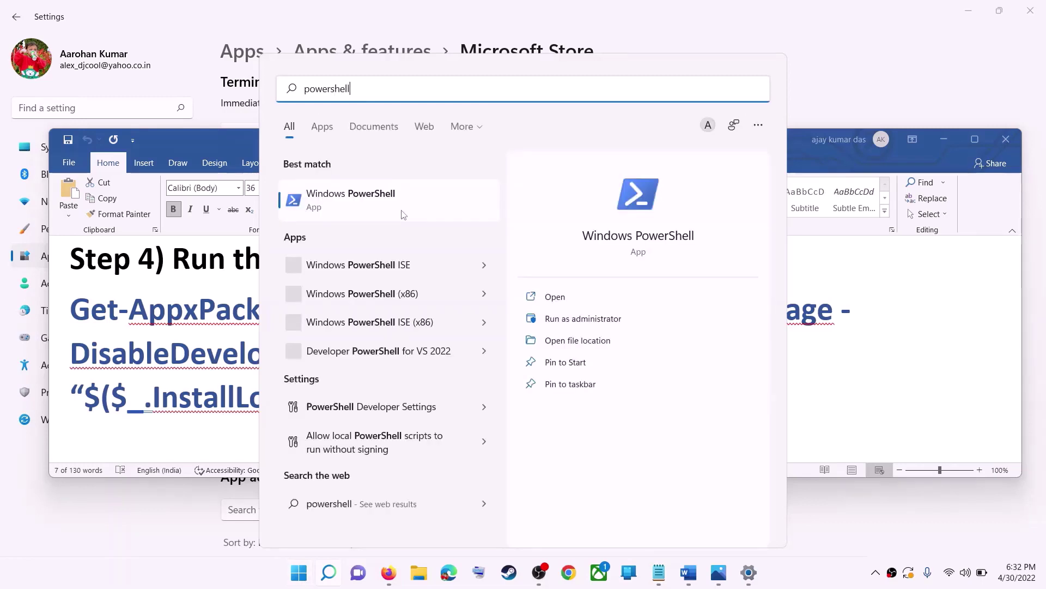
right_click(360, 204)
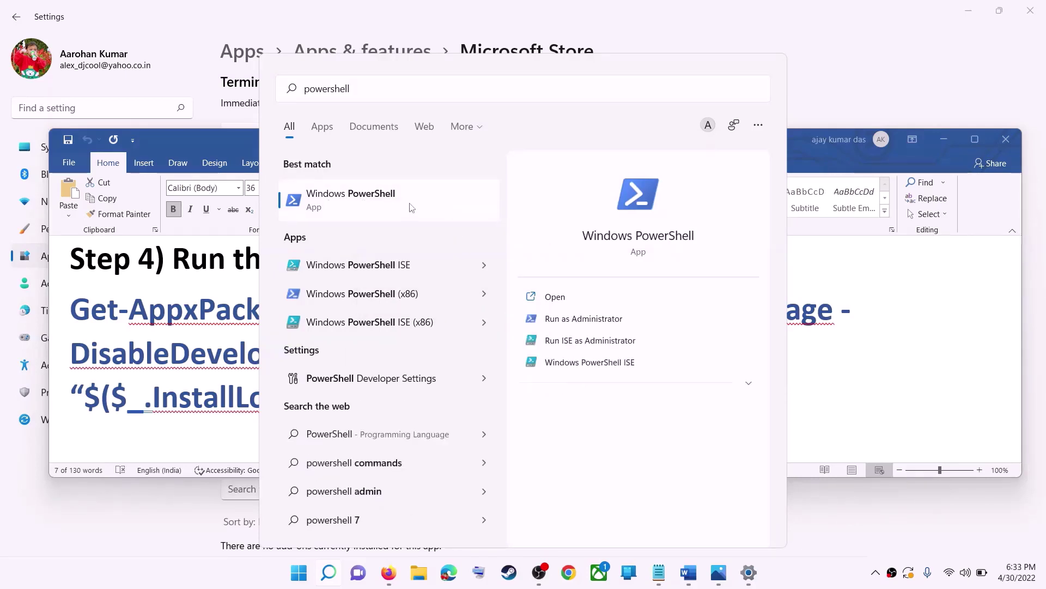
right_click(411, 208)
click(452, 219)
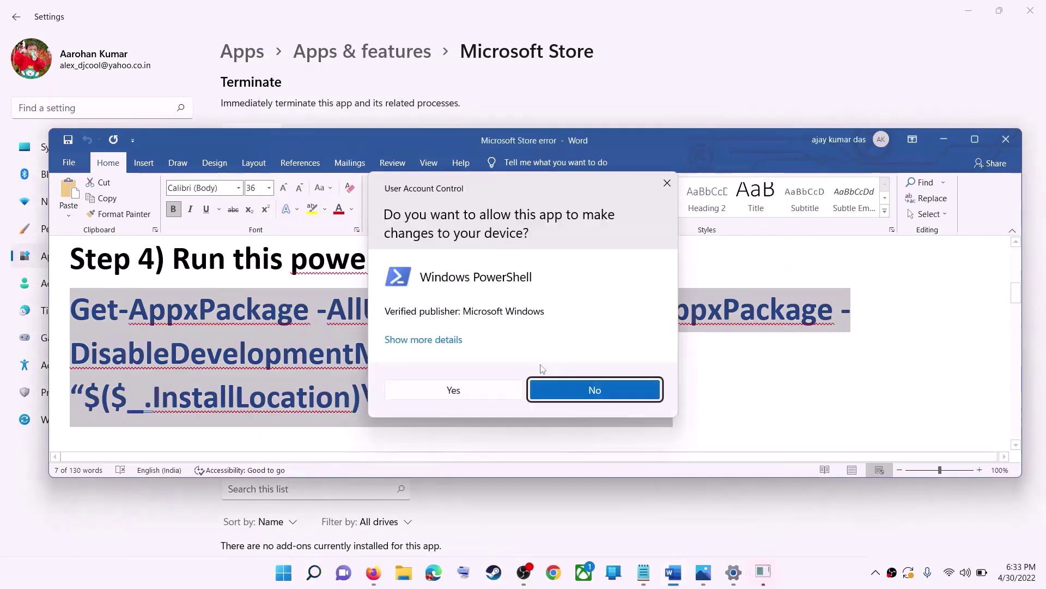
click(453, 390)
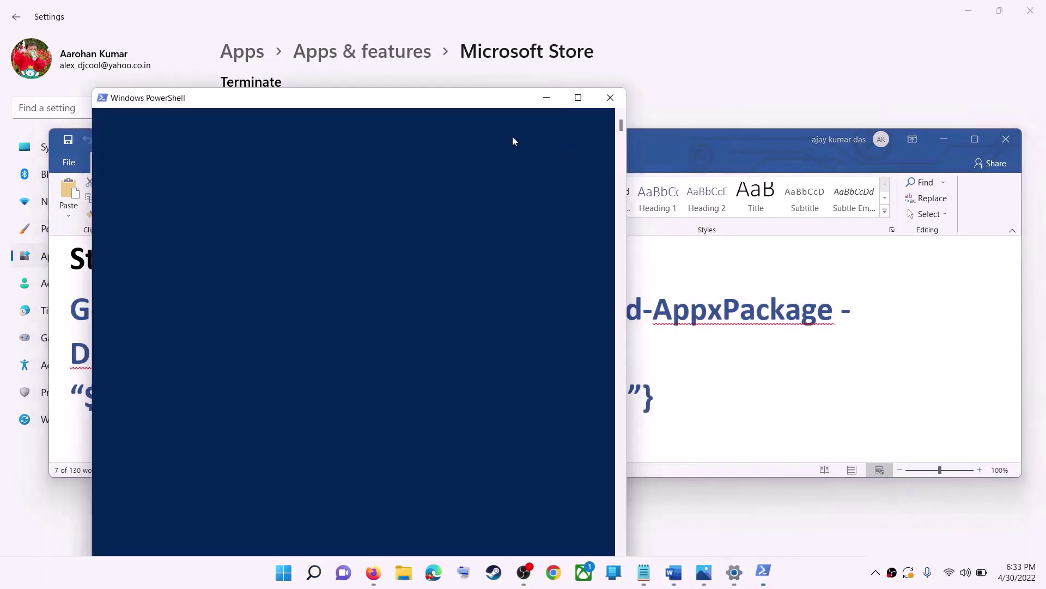
Step: Paste and run the copied Get-AppxPackage command in the administrator PowerShell, and close the PowerShell window once it finishes
right_click(589, 141)
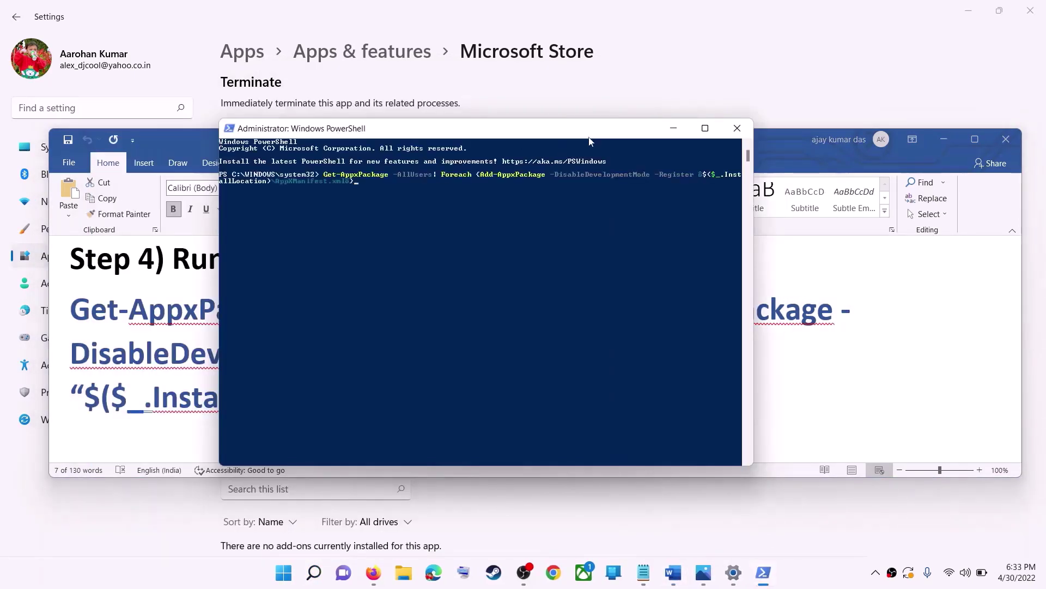
key(Return)
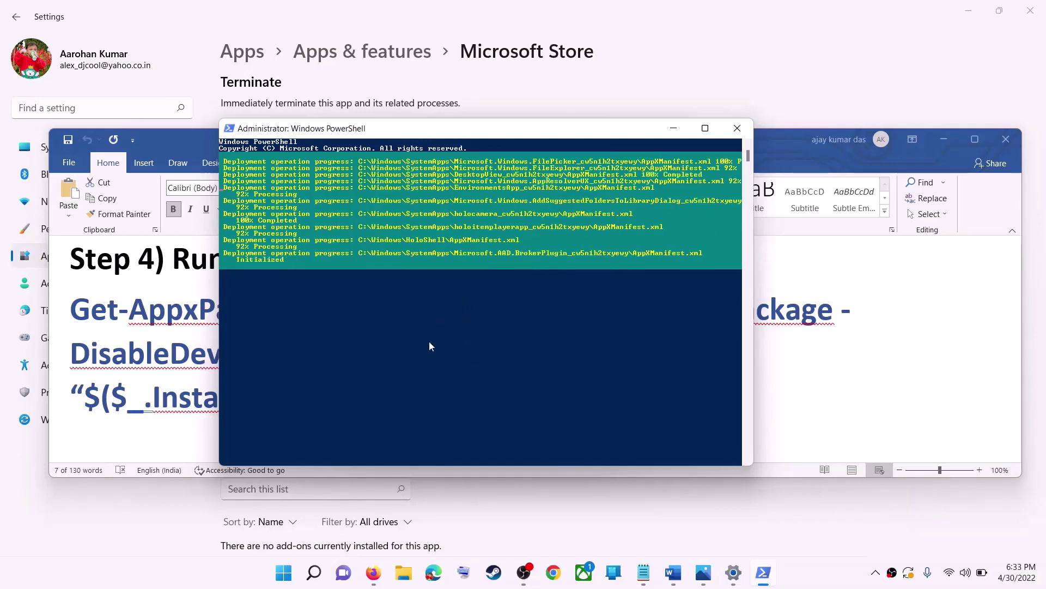
click(816, 575)
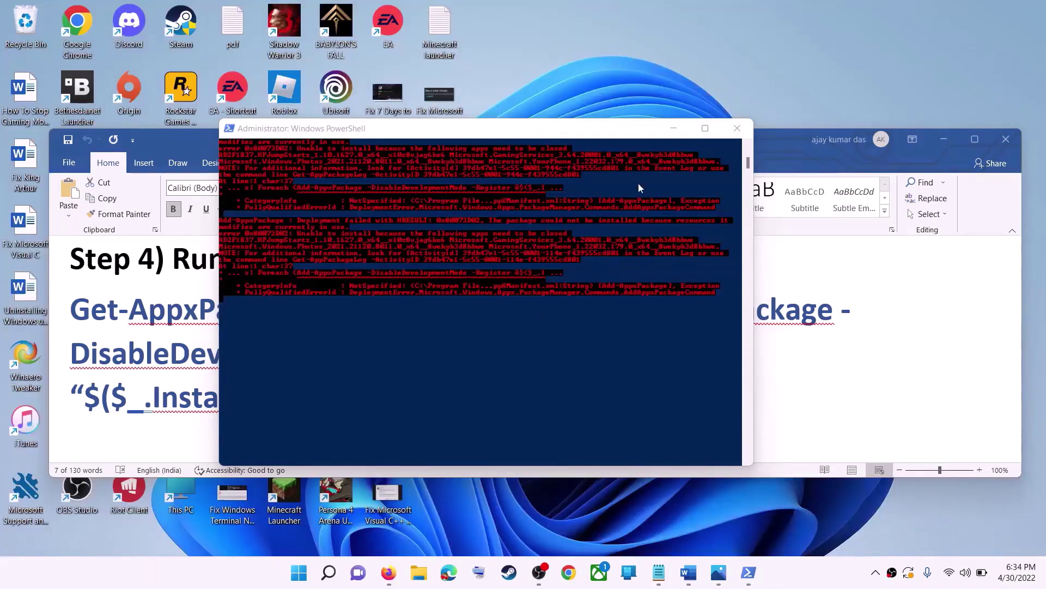
click(735, 131)
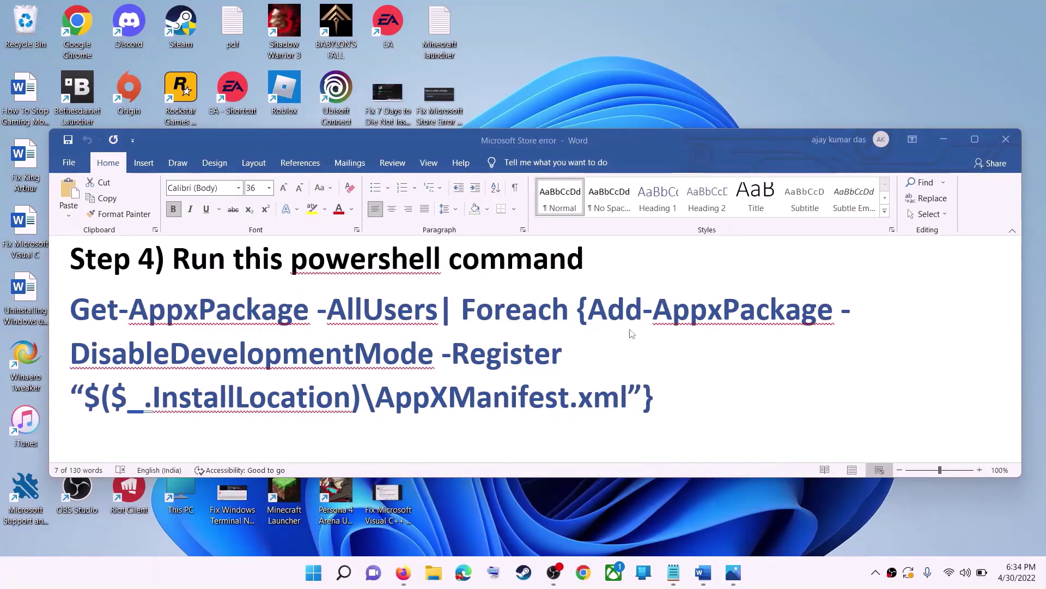
Step: Go to Step 5 in the Word document and open the Windows (C:) drive in File Explorer
triple_click(436, 347)
scroll(437, 347, down, 5)
scroll(438, 347, up, 1)
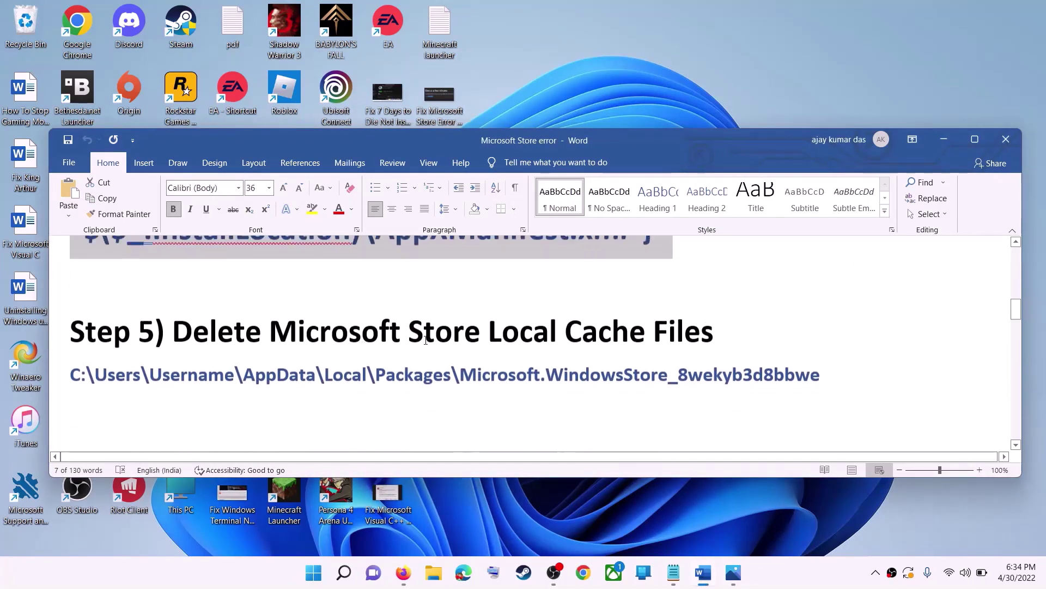
click(433, 572)
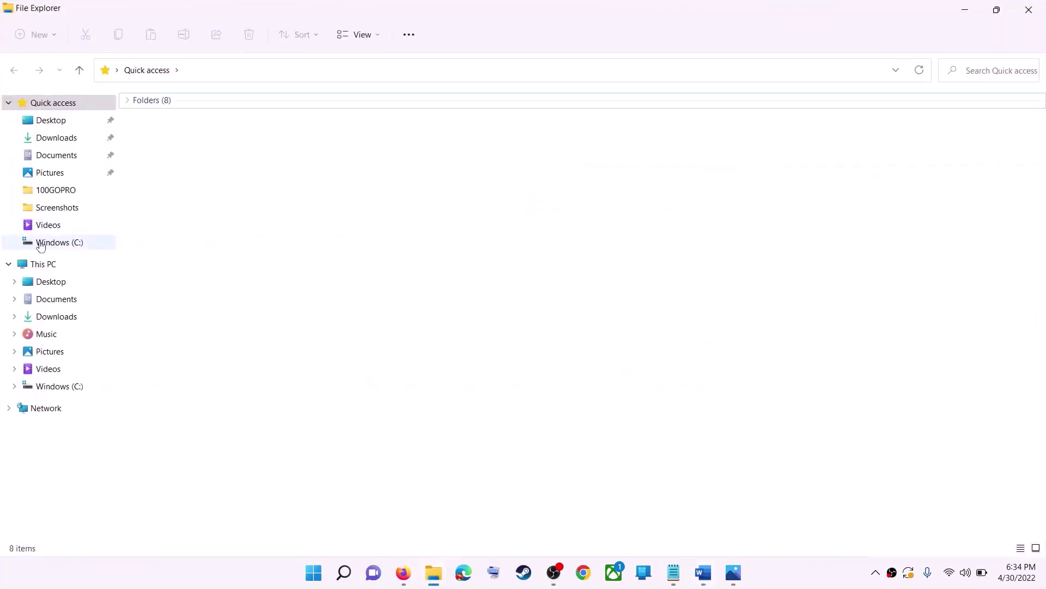
click(55, 242)
click(44, 264)
click(240, 232)
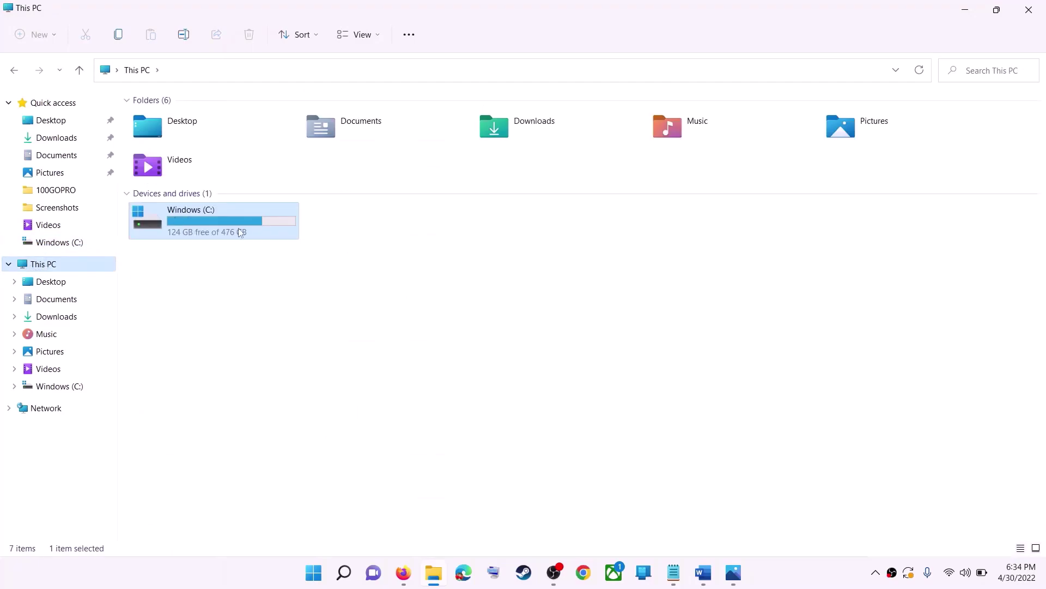
double_click(244, 233)
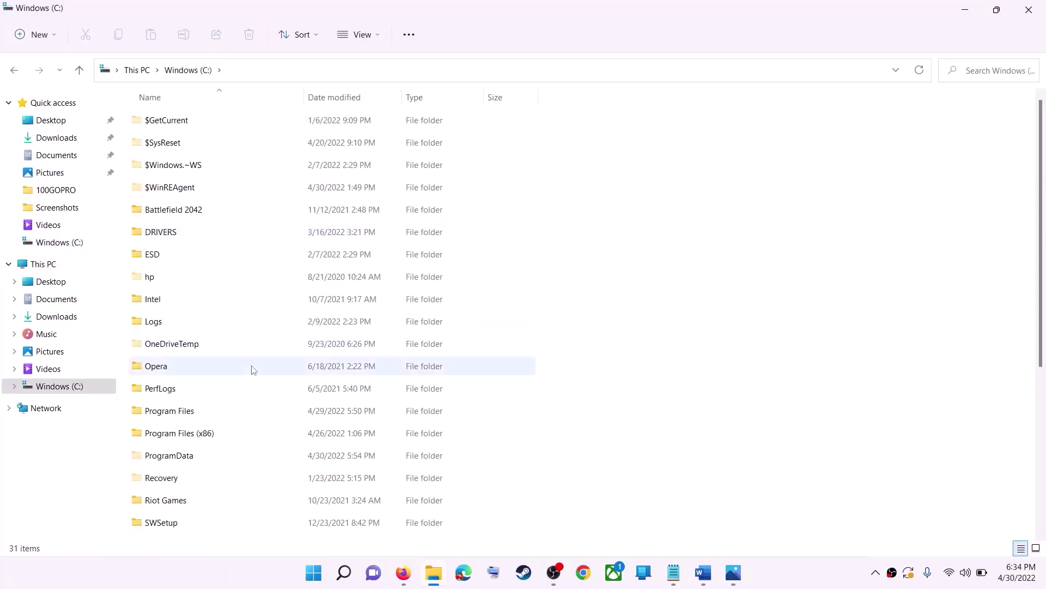
Step: Open the Users folder on the C: drive and go into the current user's profile folder
scroll(248, 414, down, 4)
click(178, 353)
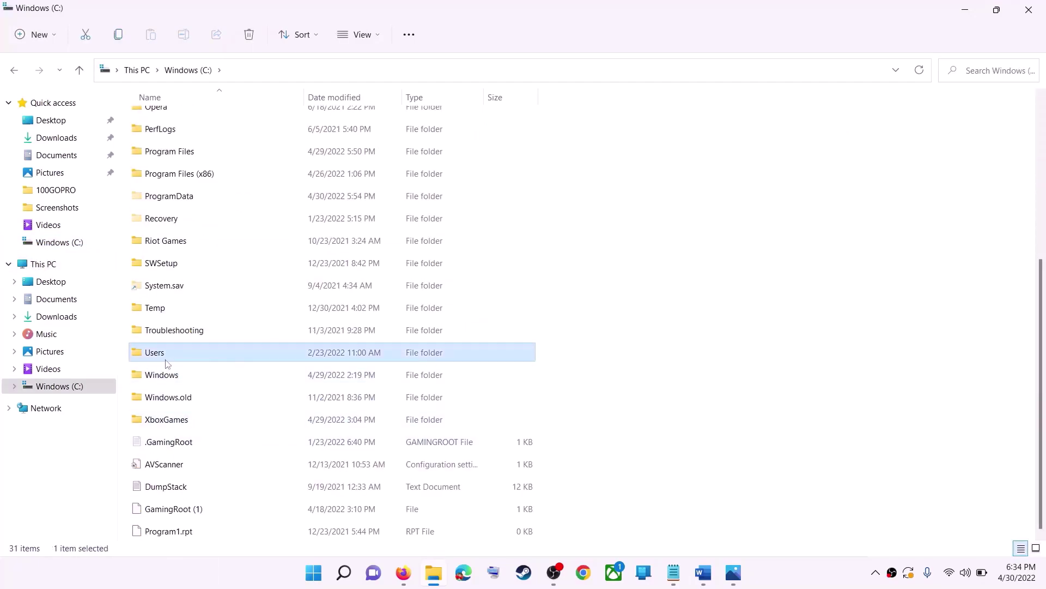
double_click(181, 352)
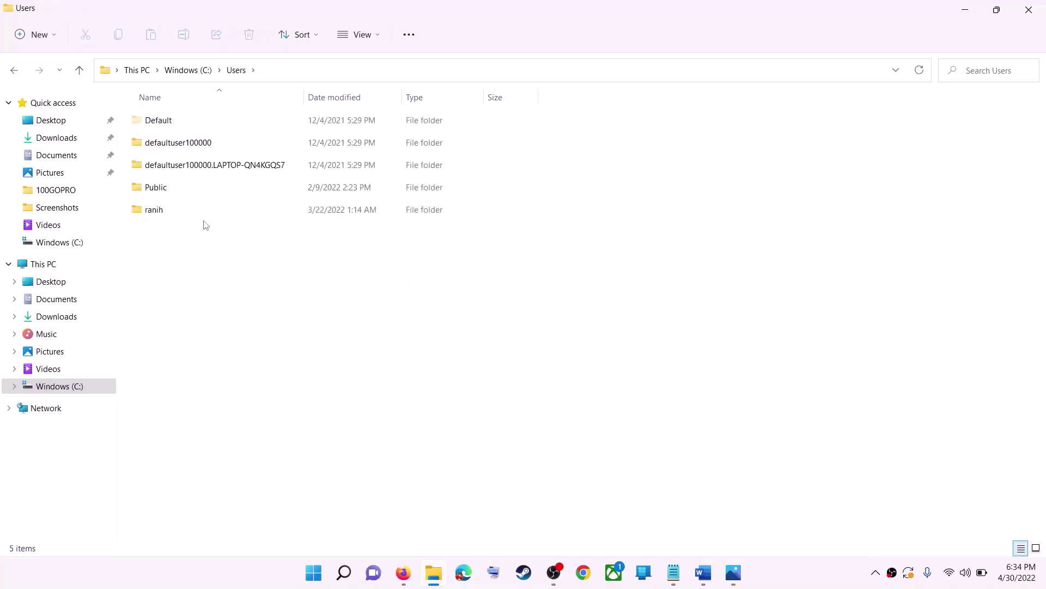
click(185, 214)
double_click(186, 214)
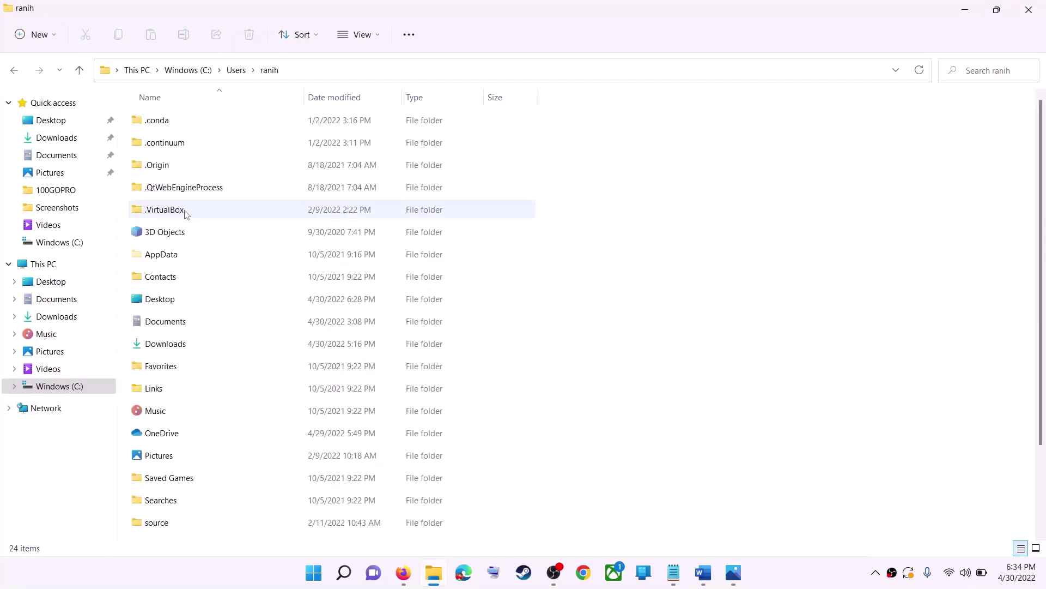
Step: Check the File Explorer setting for showing hidden items and open the AppData folder in the user profile
click(174, 256)
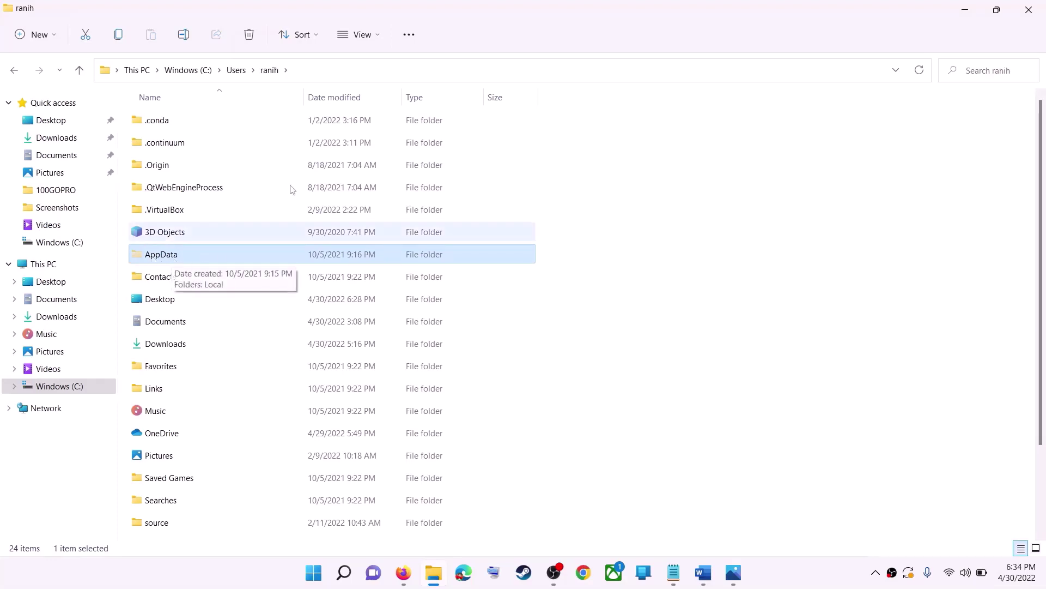
click(379, 40)
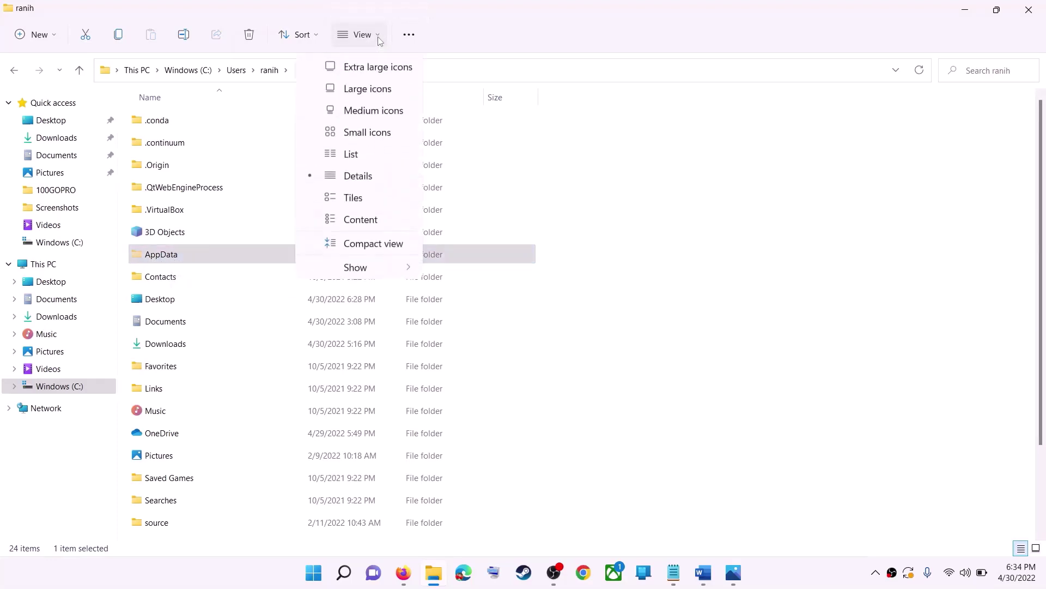
mouse_move(382, 267)
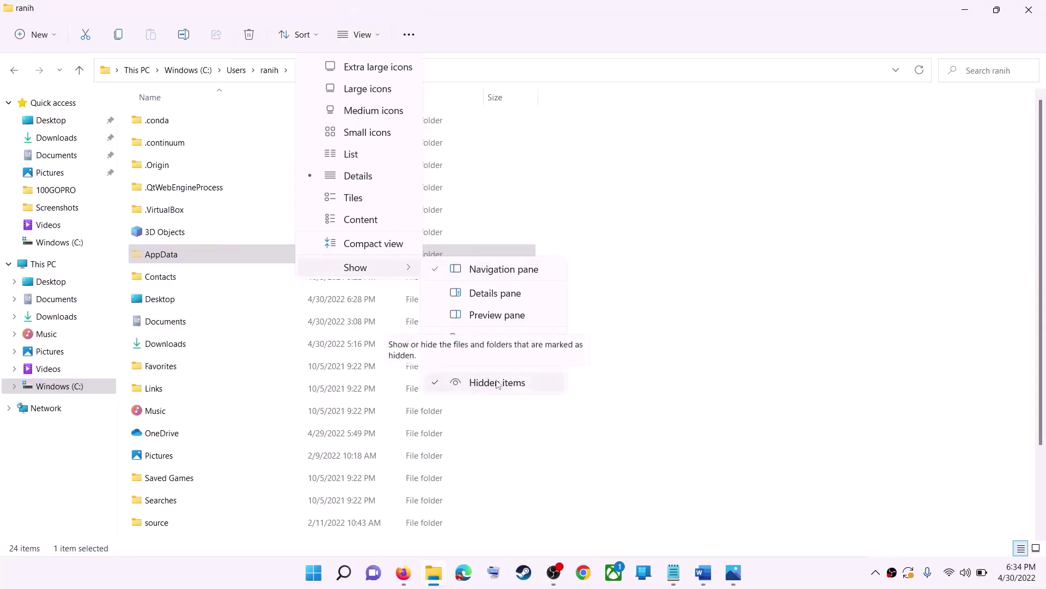
click(167, 260)
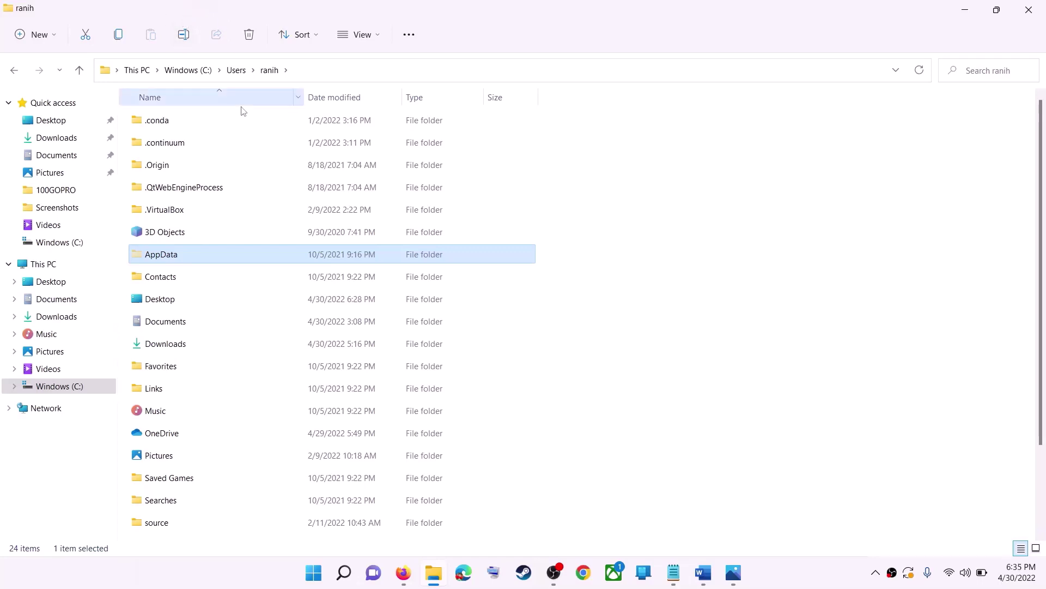
double_click(194, 255)
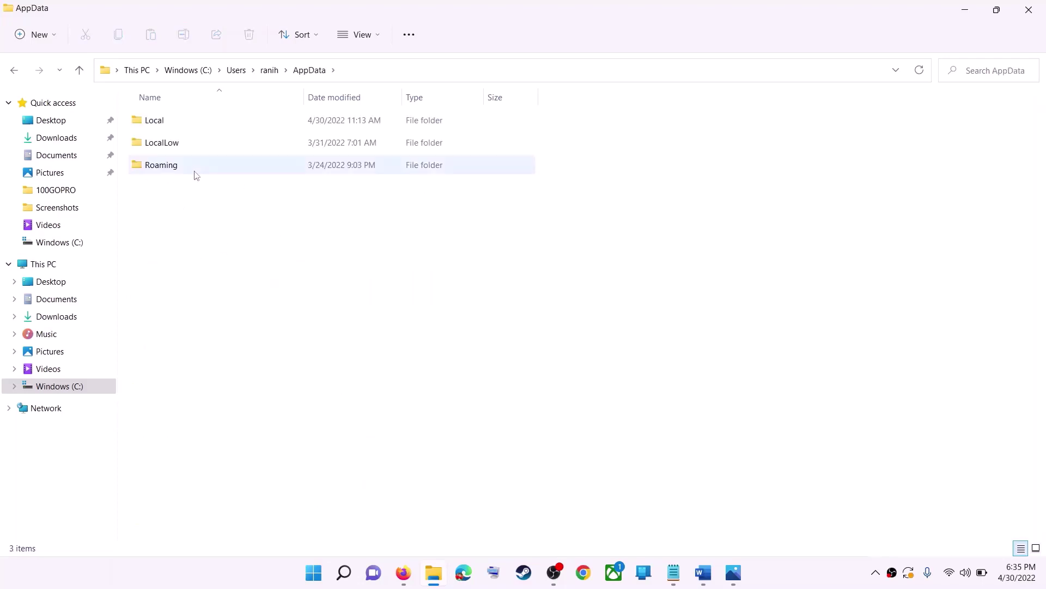
Step: Open the Local folder inside AppData and go into its Packages folder
click(207, 129)
double_click(196, 125)
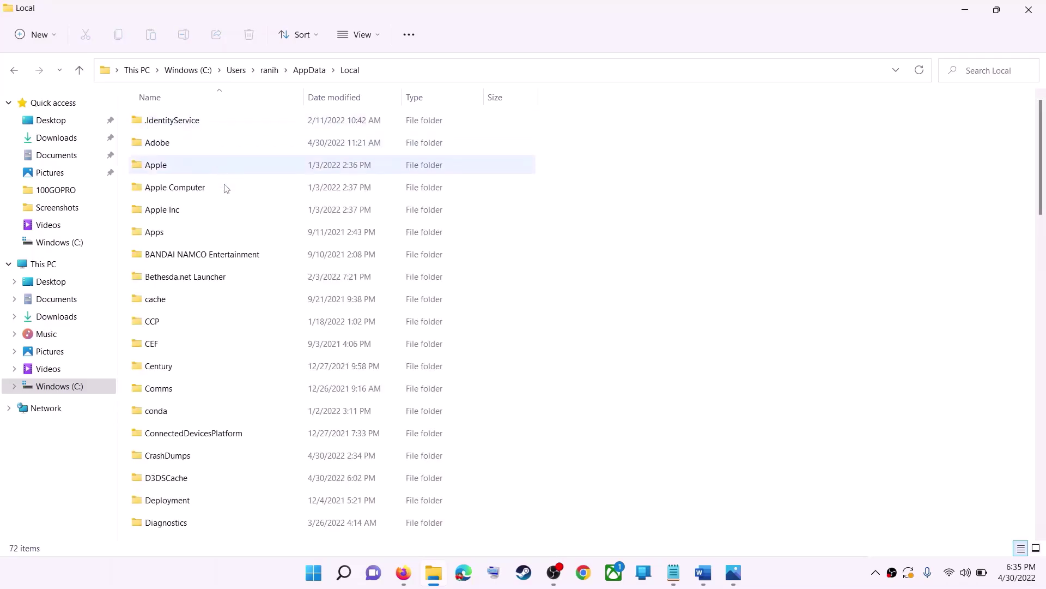
key(p)
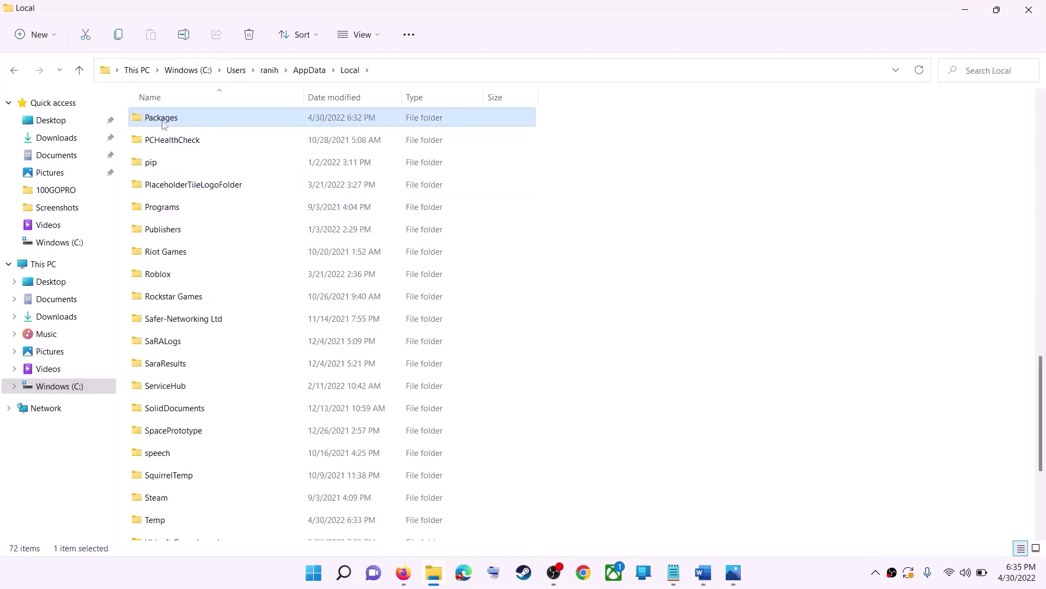
click(248, 124)
key(Escape)
double_click(246, 122)
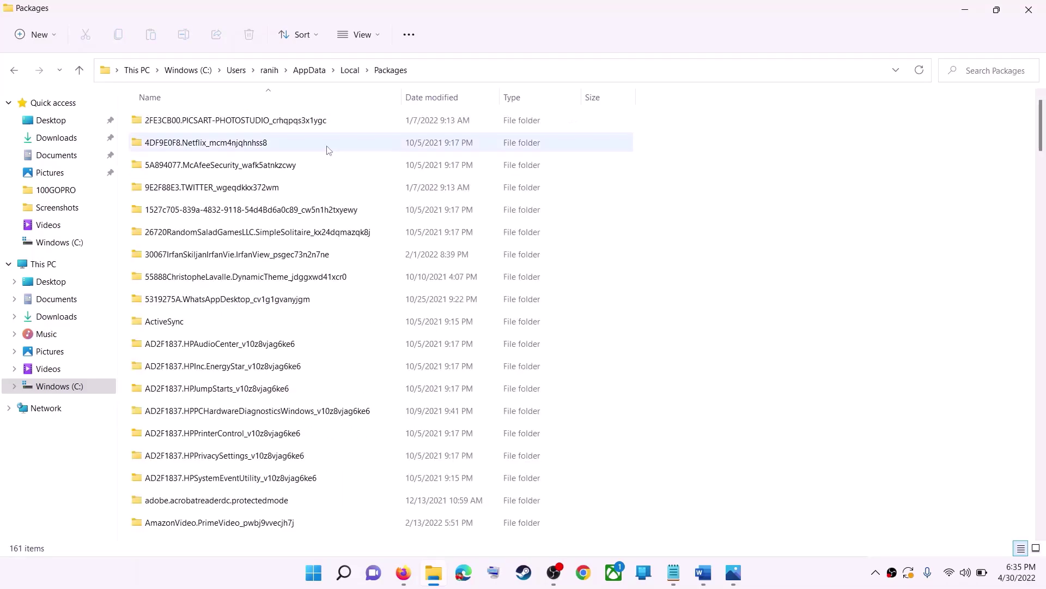
Step: Find the Microsoft.WindowsStore_8wekyb3d8bbwe folder within Packages and open it
scroll(308, 330, down, 20)
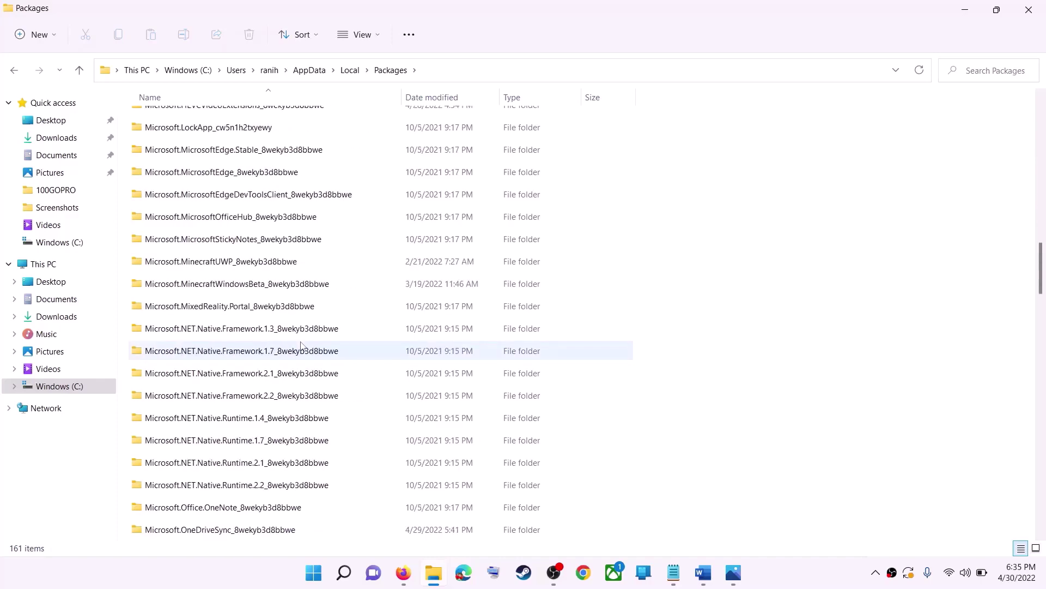
key(alt+Tab)
key(alt+Tab)
scroll(283, 373, down, 10)
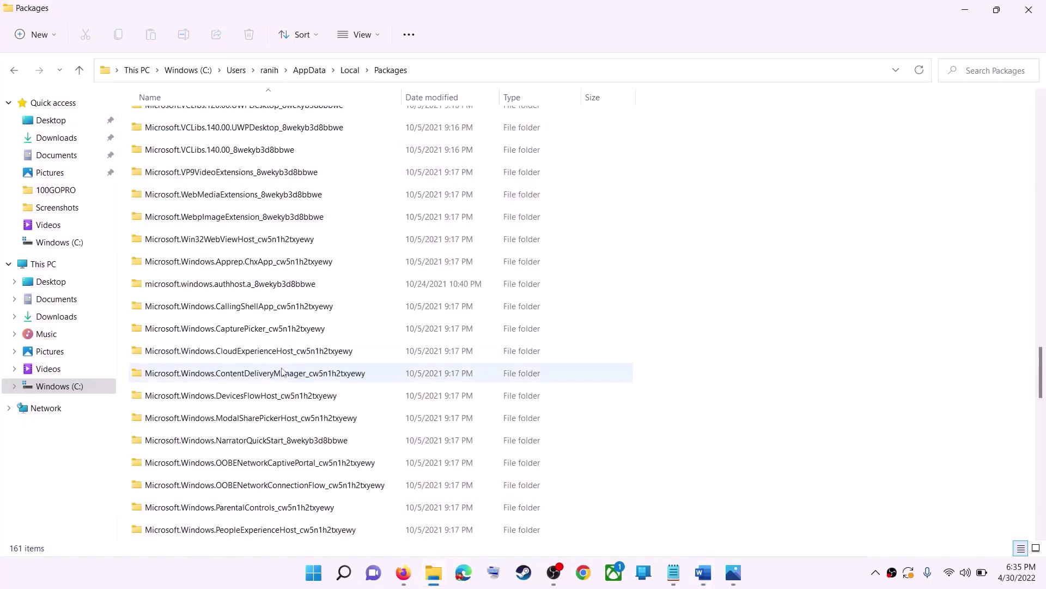
scroll(283, 373, down, 3)
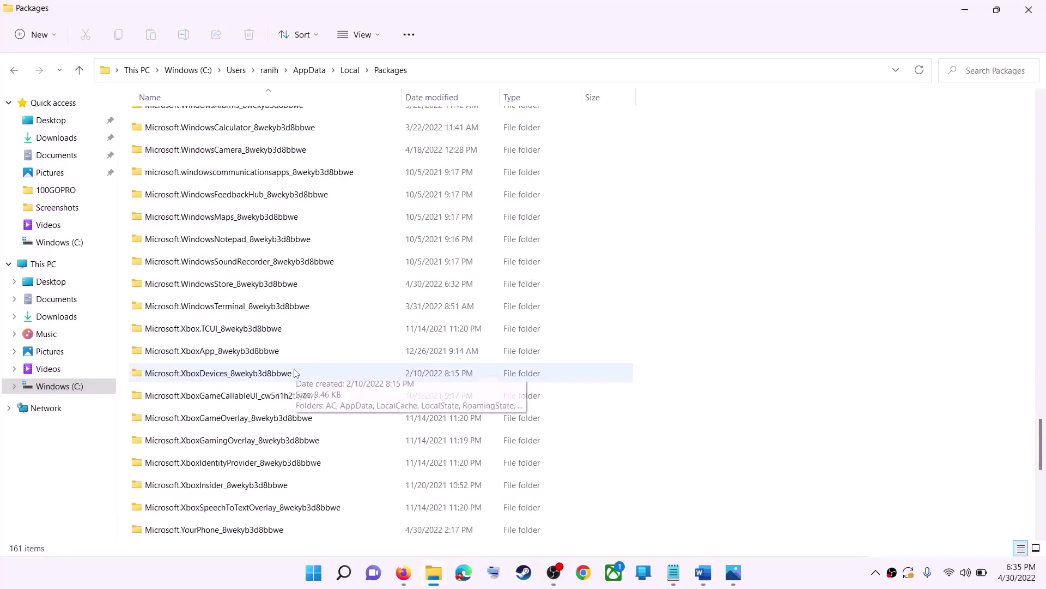
click(231, 290)
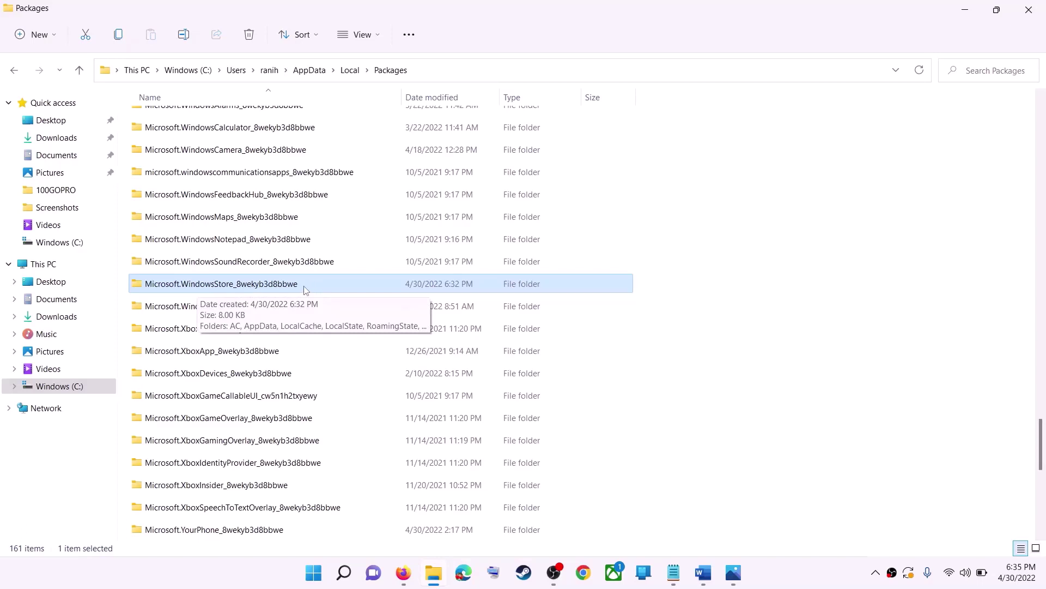
click(277, 290)
click(290, 283)
click(336, 285)
double_click(326, 283)
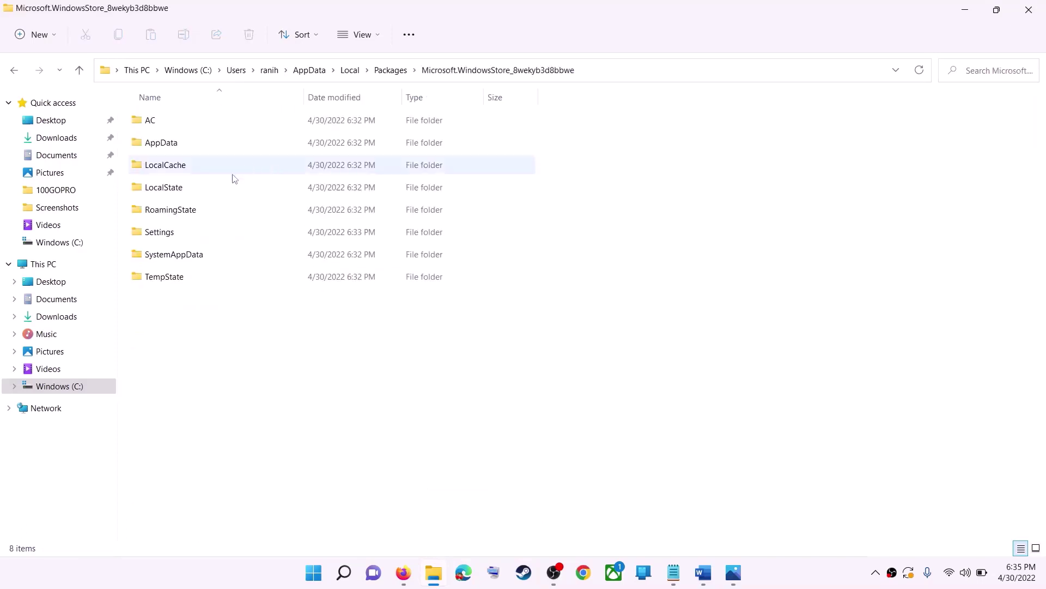
Step: Delete the LocalCache folder from the Microsoft.WindowsStore_8wekyb3d8bbwe package folder
click(229, 170)
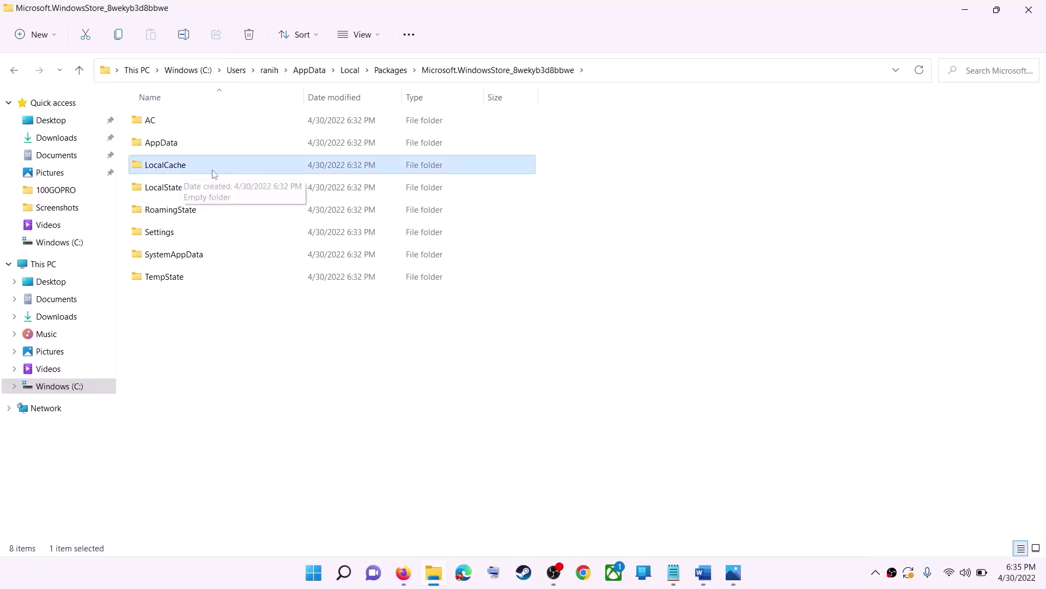
right_click(185, 169)
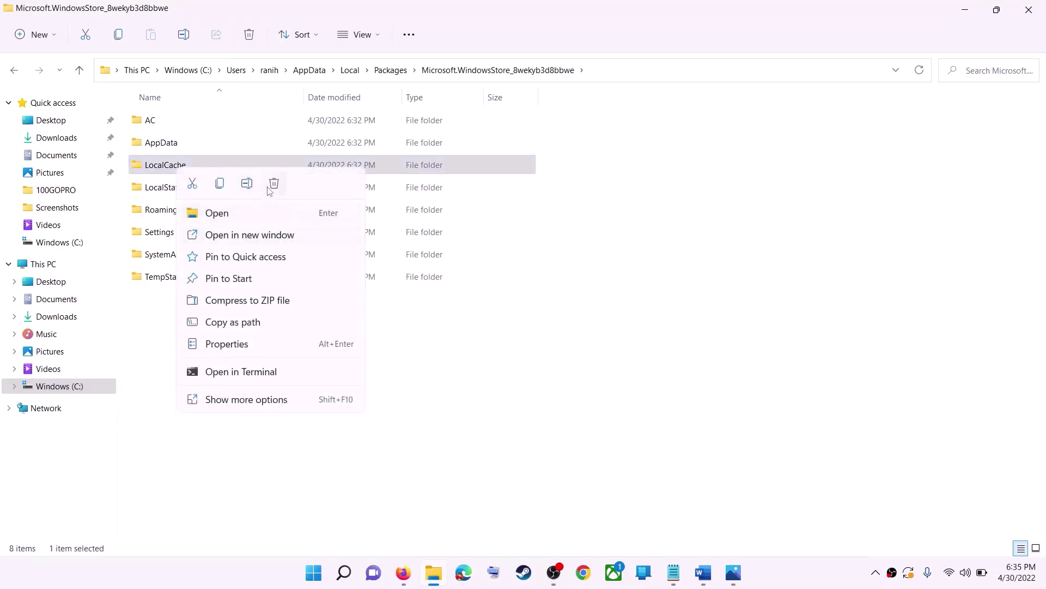
click(271, 186)
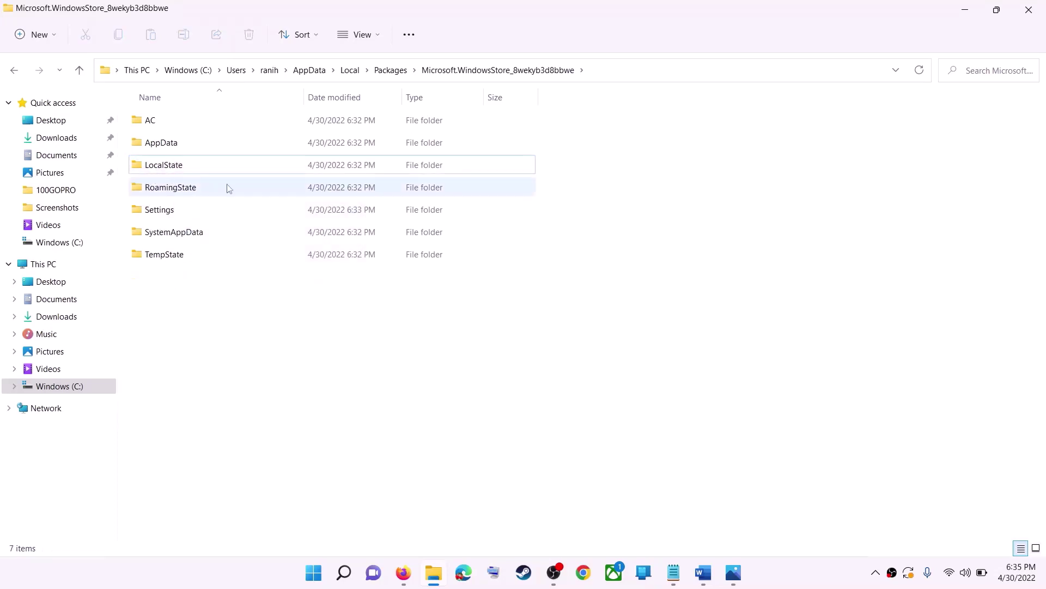
click(316, 573)
click(692, 525)
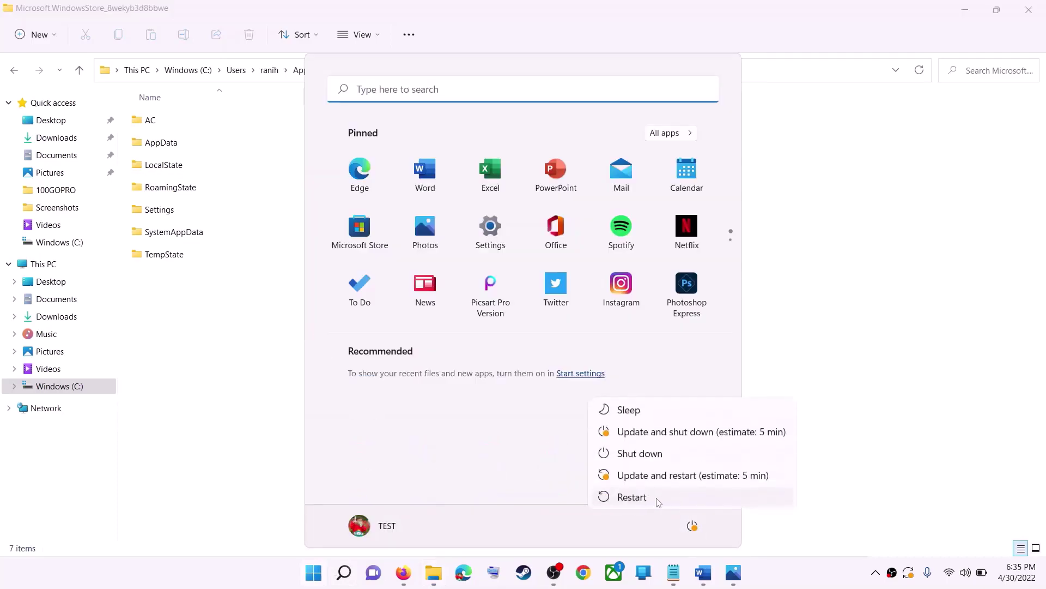
click(905, 301)
click(888, 279)
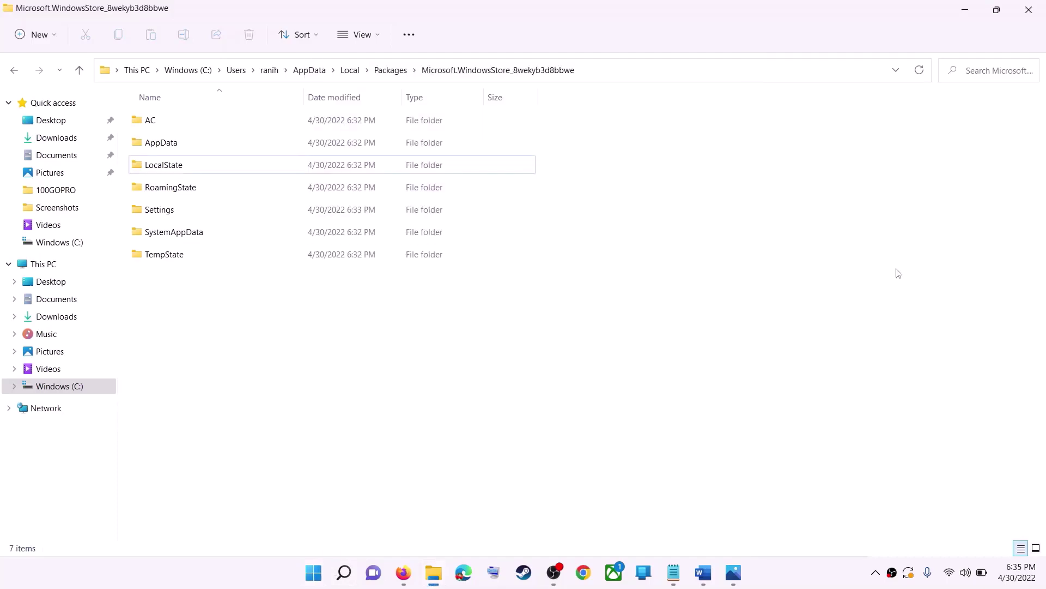
Step: Close File Explorer and highlight the Step 6 text "Get Updates in store library" in the Word instructions
click(1029, 9)
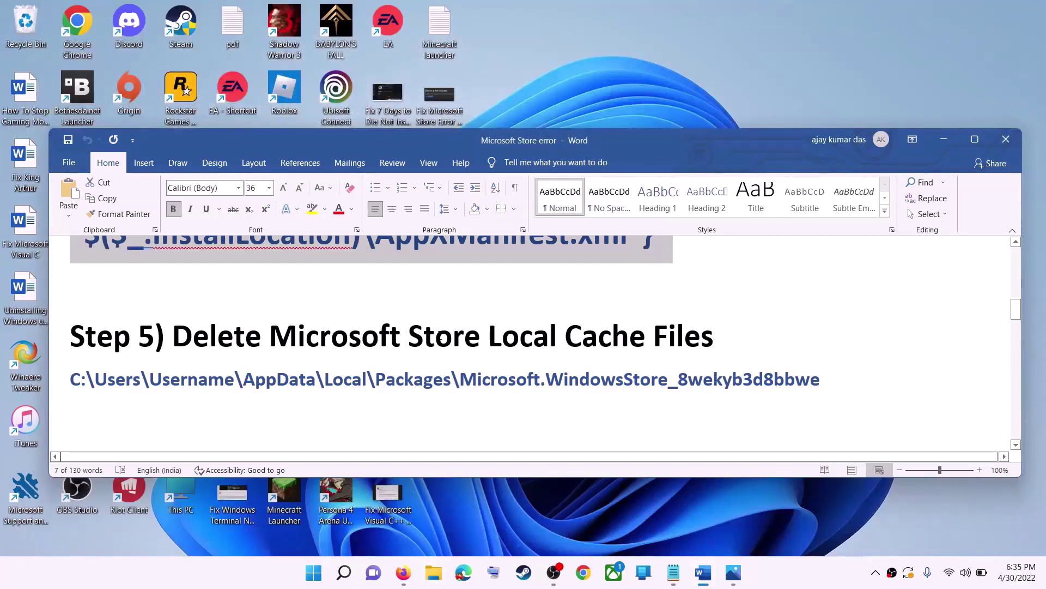
click(265, 363)
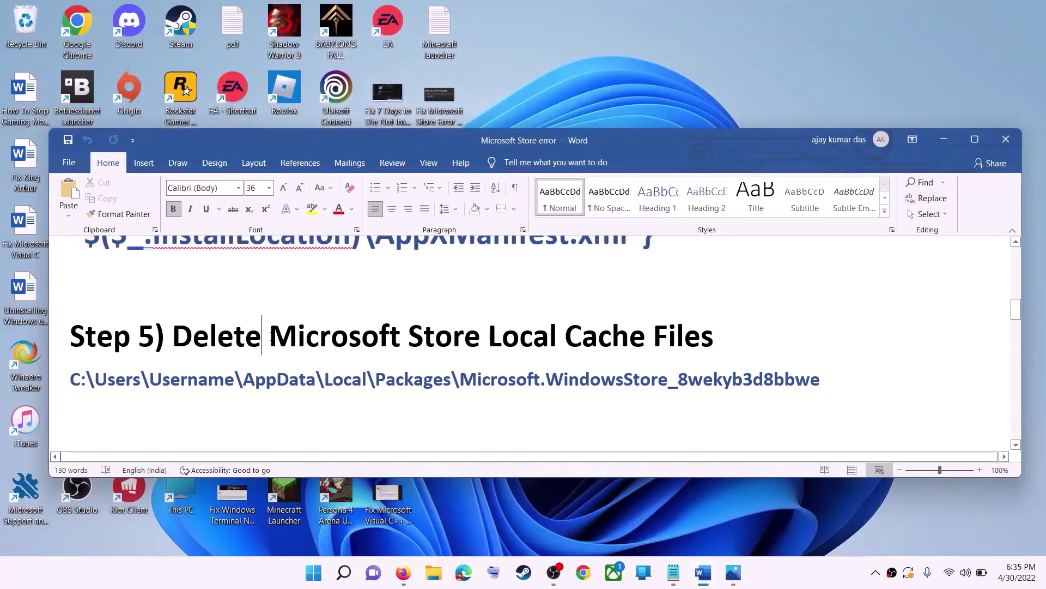
scroll(256, 339, down, 3)
scroll(260, 341, up, 1)
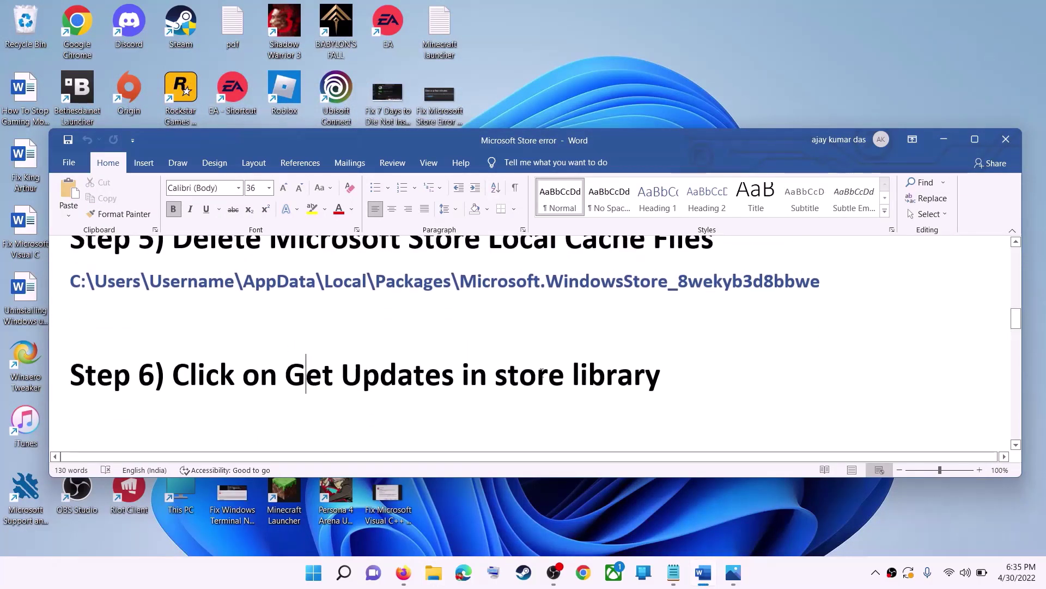
drag(285, 376, 691, 390)
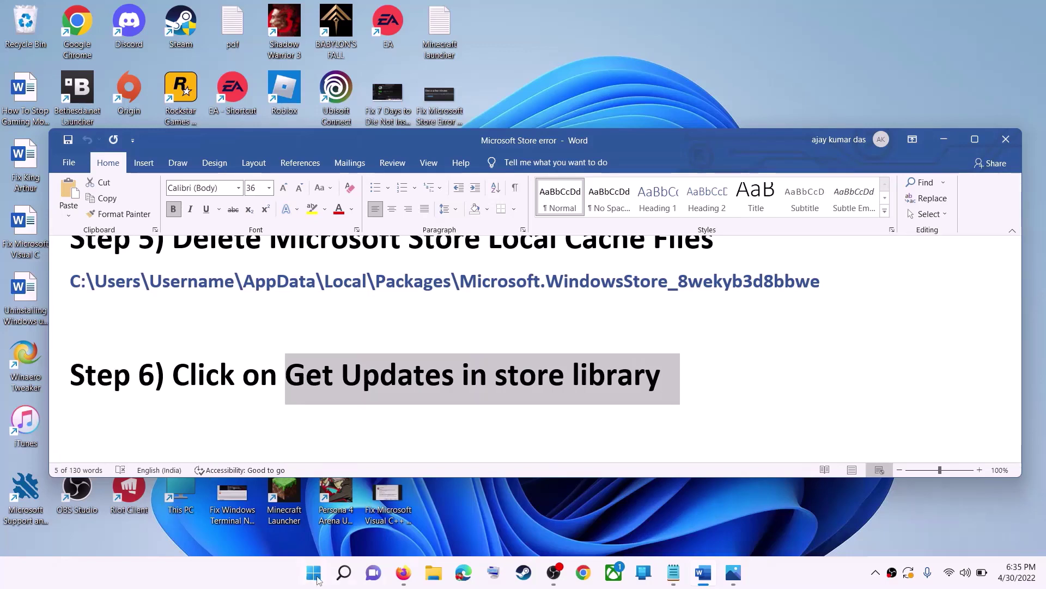
Step: Open Microsoft Store, check the updates and downloads in its Library, and minimize the Store window
click(315, 573)
click(343, 572)
text(store)
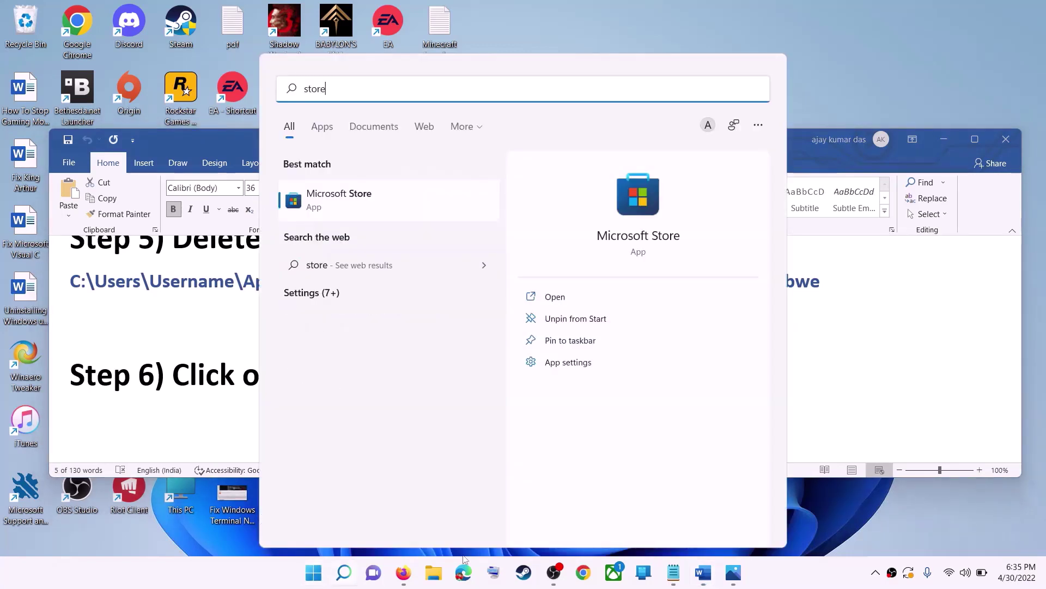
key(Return)
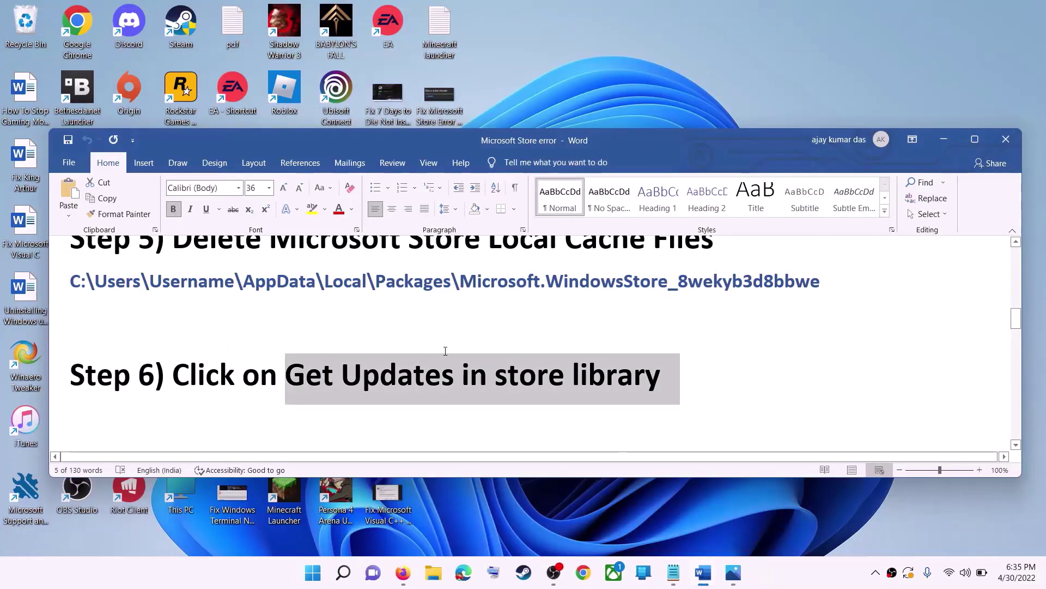
click(317, 573)
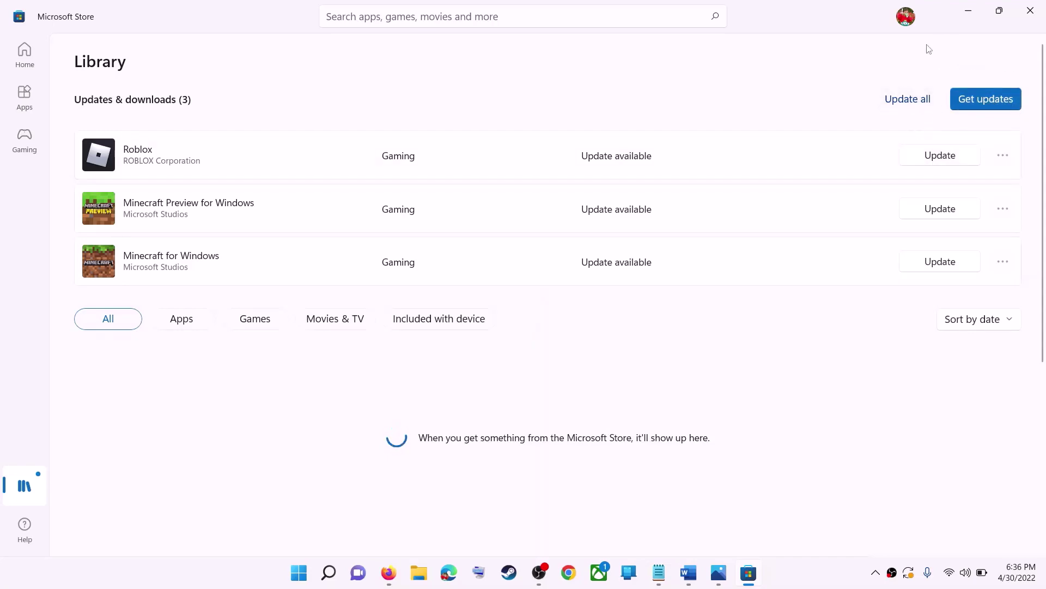
click(969, 14)
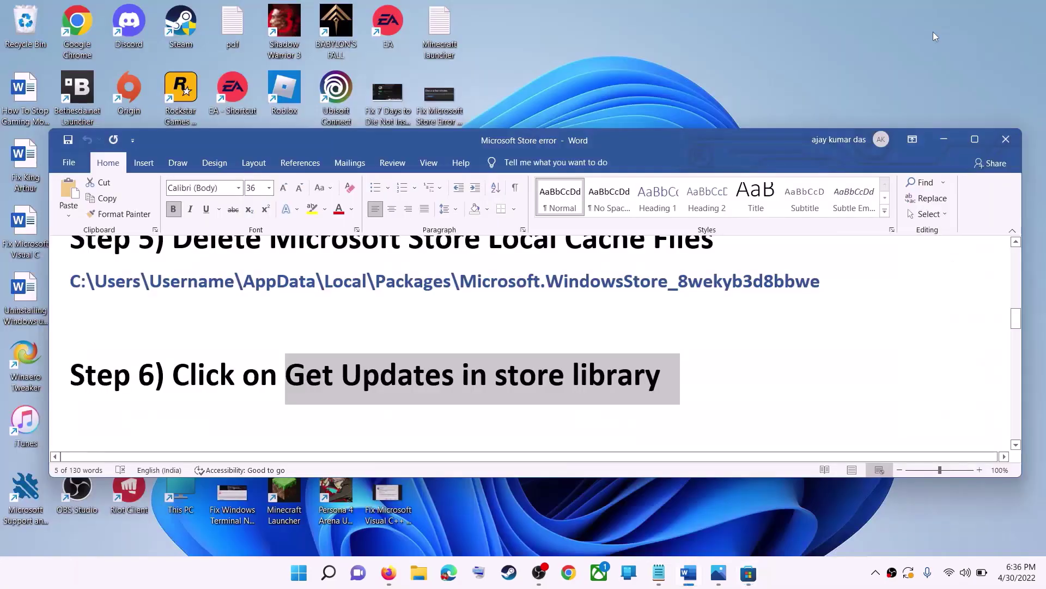
Step: Move on to Step 7 of the Word instructions and highlight "Start all these services"
drag(415, 375, 174, 376)
scroll(322, 378, down, 5)
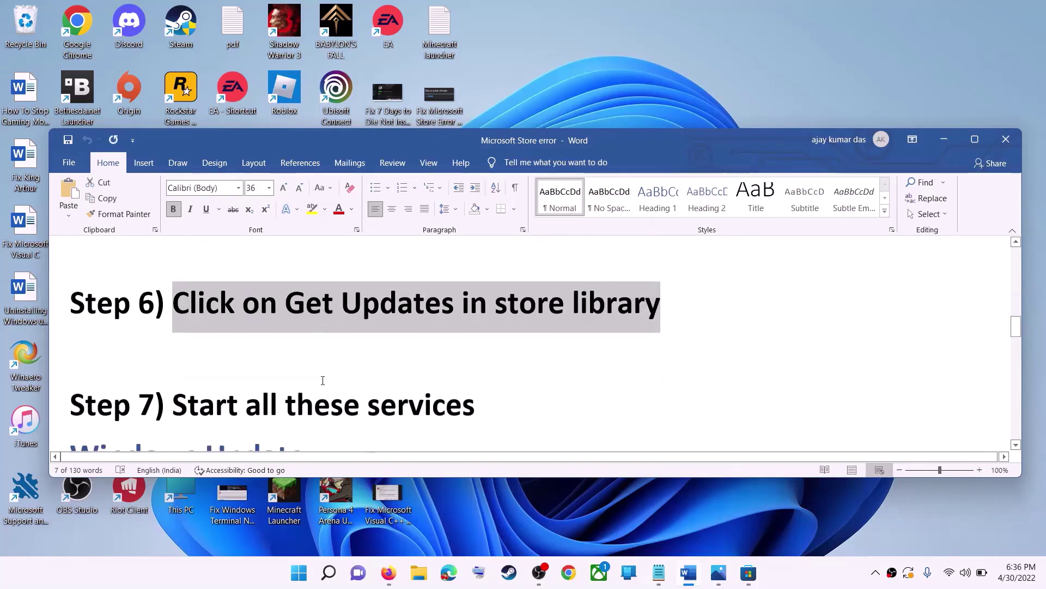
drag(174, 314, 475, 314)
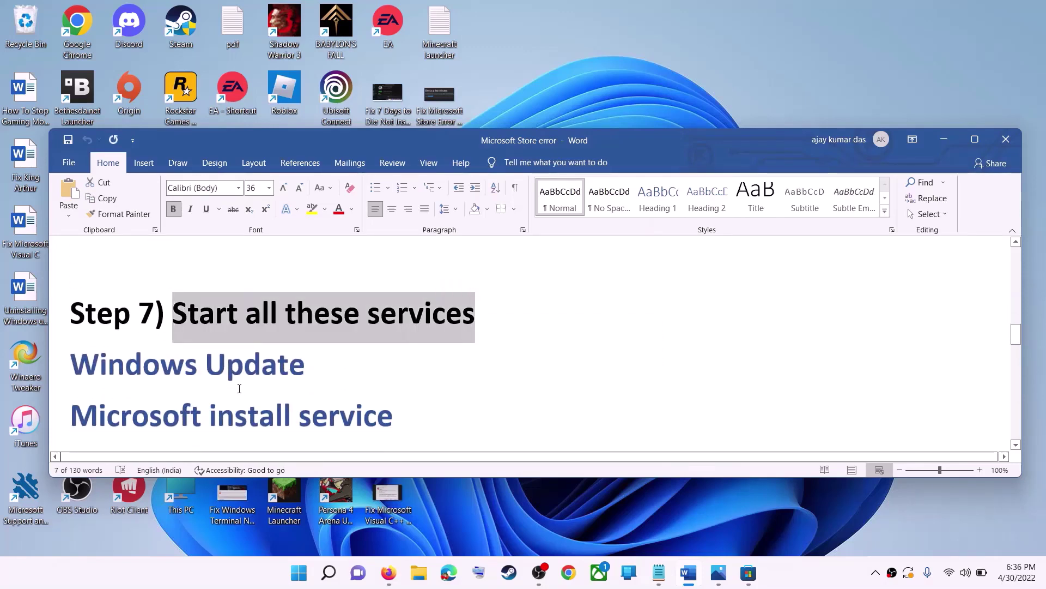
scroll(475, 314, down, 1)
Step: Open the Services console and locate the Windows Update service in the list
click(306, 584)
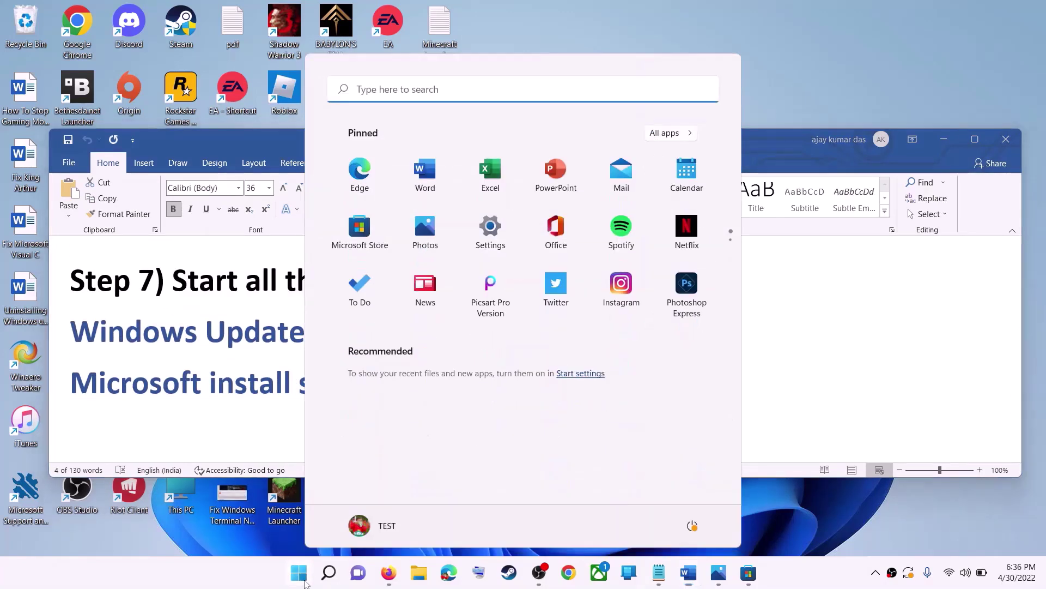
text(services)
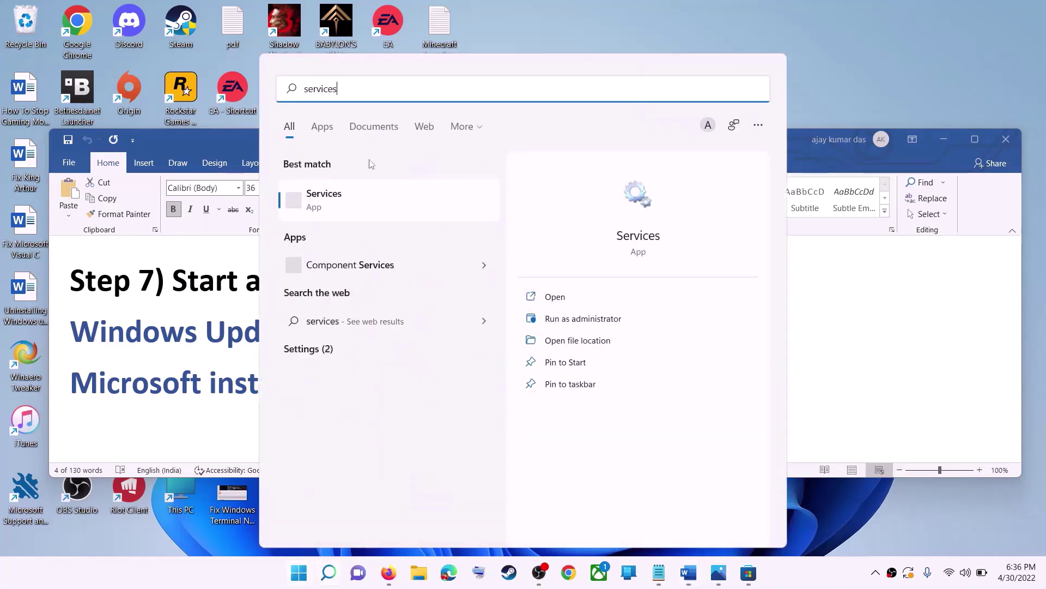
click(360, 202)
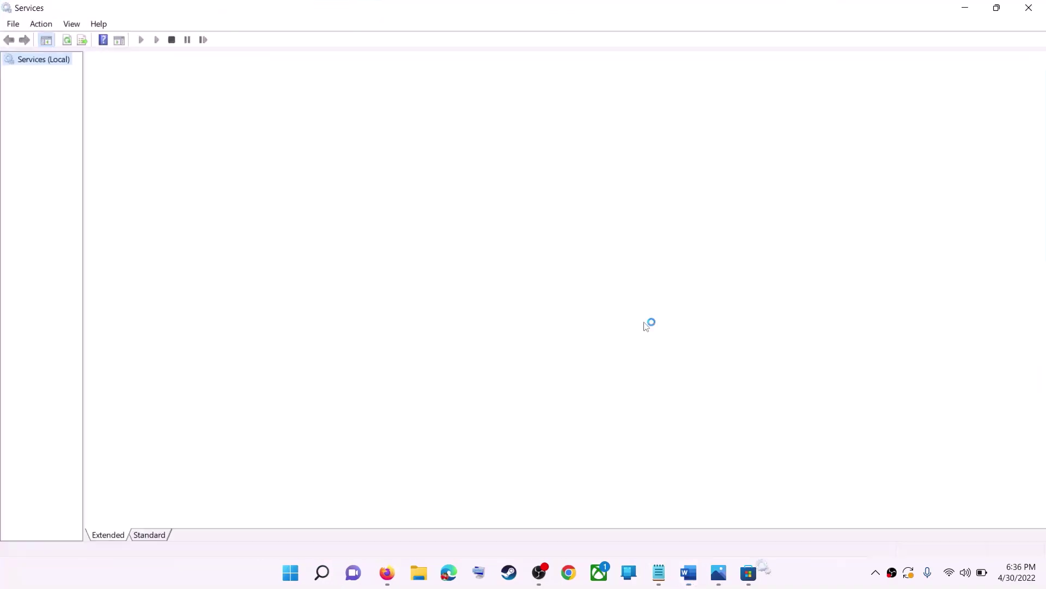
click(342, 416)
key(w)
scroll(359, 475, down, 8)
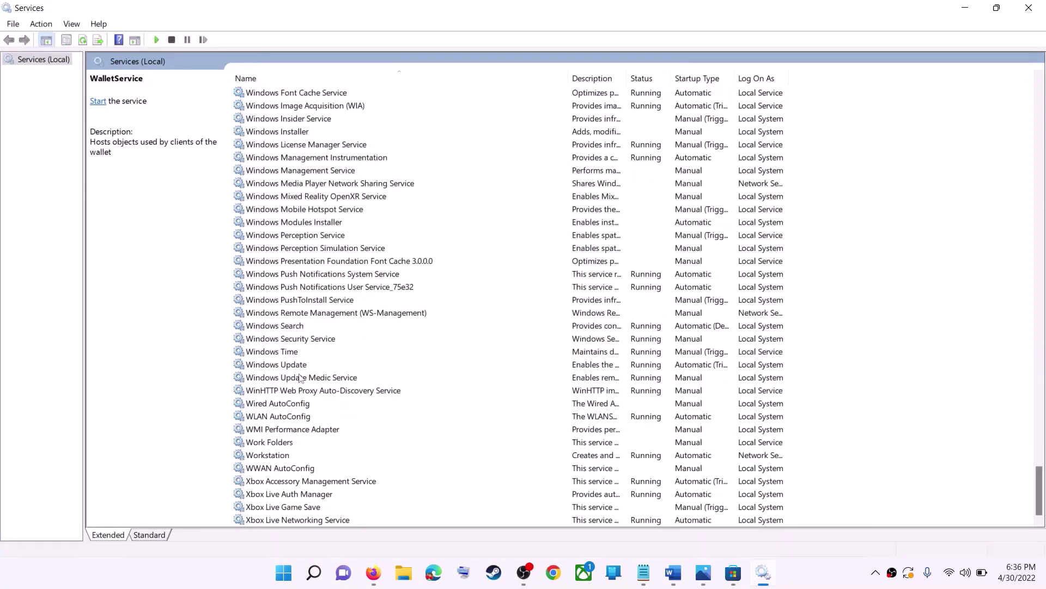
Step: Set the Windows Update service's startup type to Automatic and restart the service
click(314, 368)
double_click(353, 370)
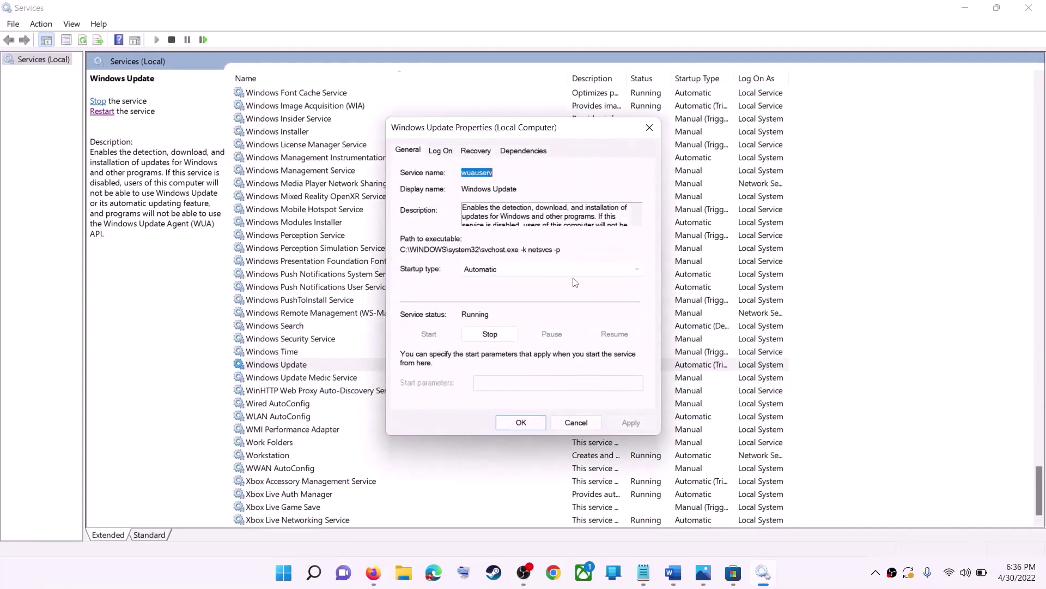
click(501, 269)
click(491, 290)
click(637, 424)
click(521, 423)
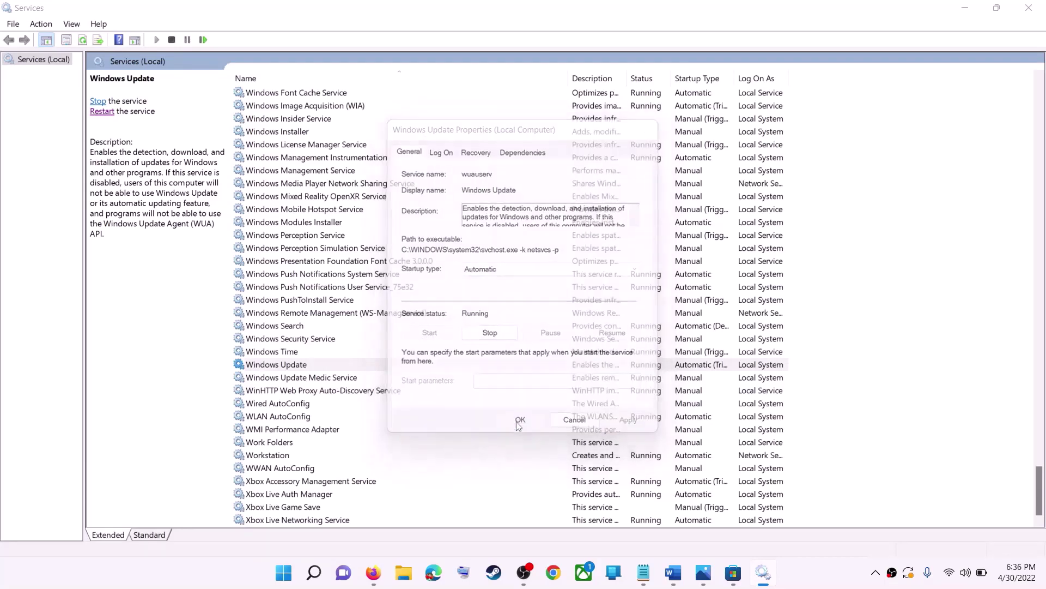
click(268, 365)
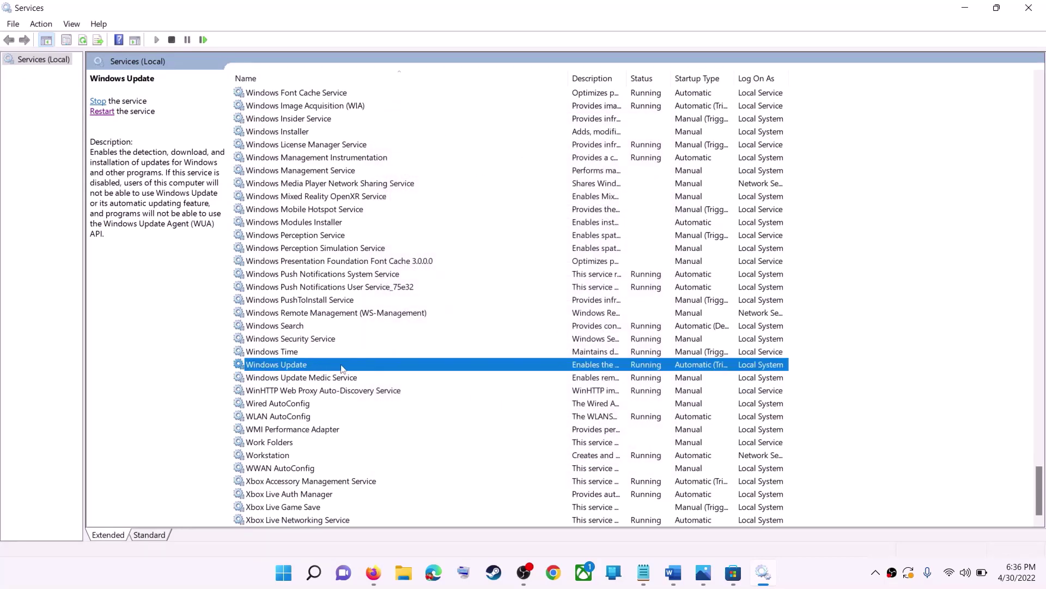
click(102, 112)
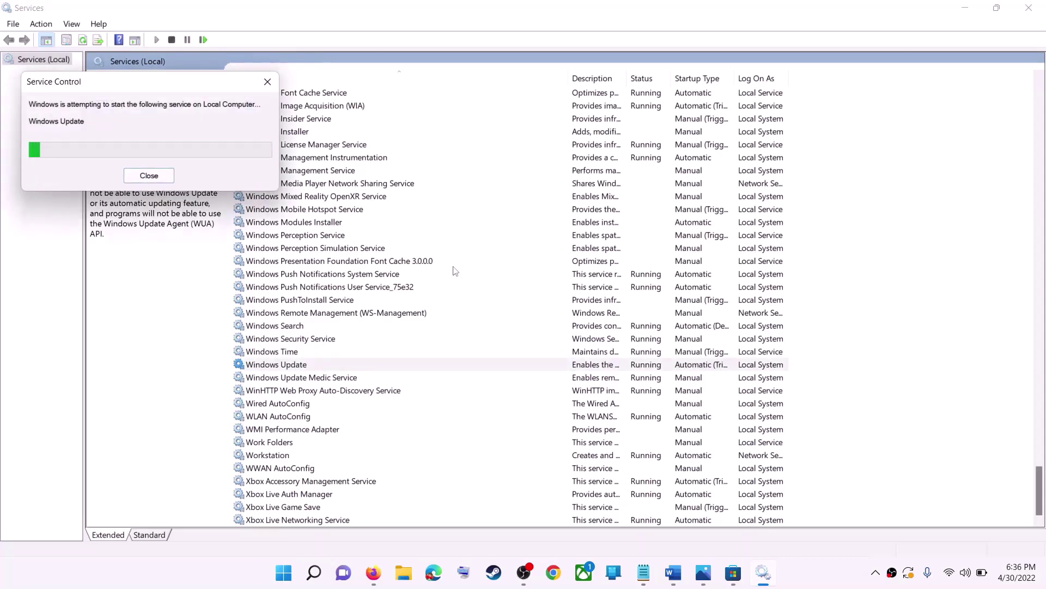
Step: Find the Microsoft Store Install Service, set its startup type to Automatic and restart the service
click(335, 276)
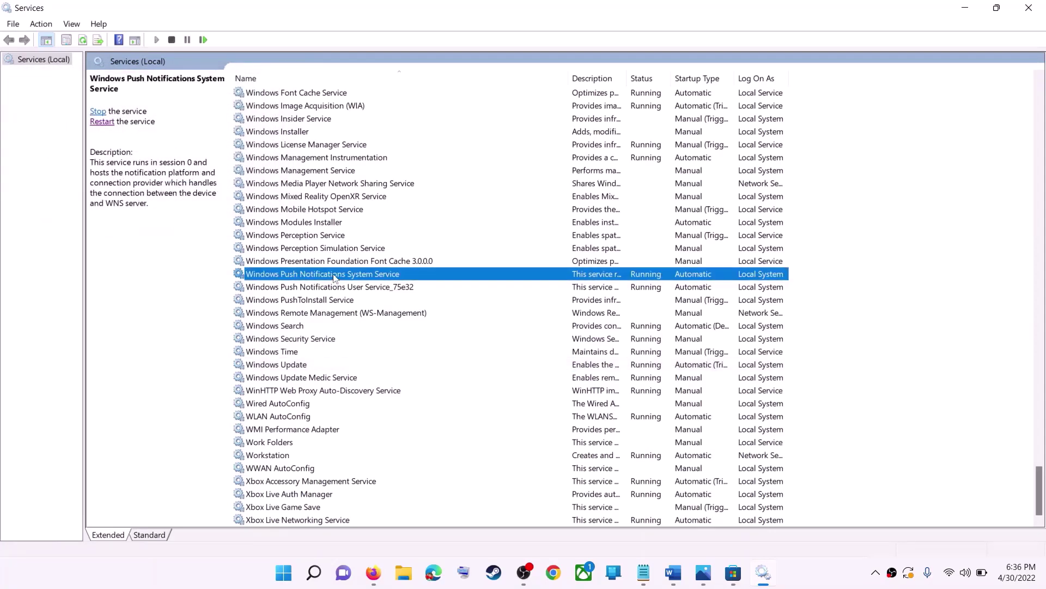
key(m)
click(315, 289)
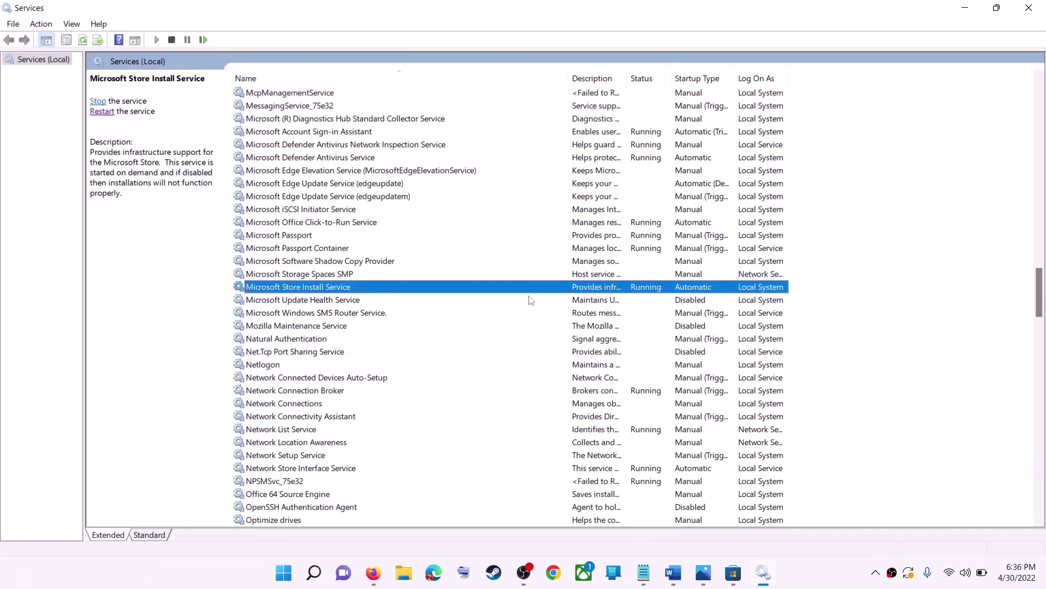
double_click(485, 292)
click(513, 269)
click(511, 309)
key(Tab)
key(Tab)
key(Tab)
key(Tab)
key(Tab)
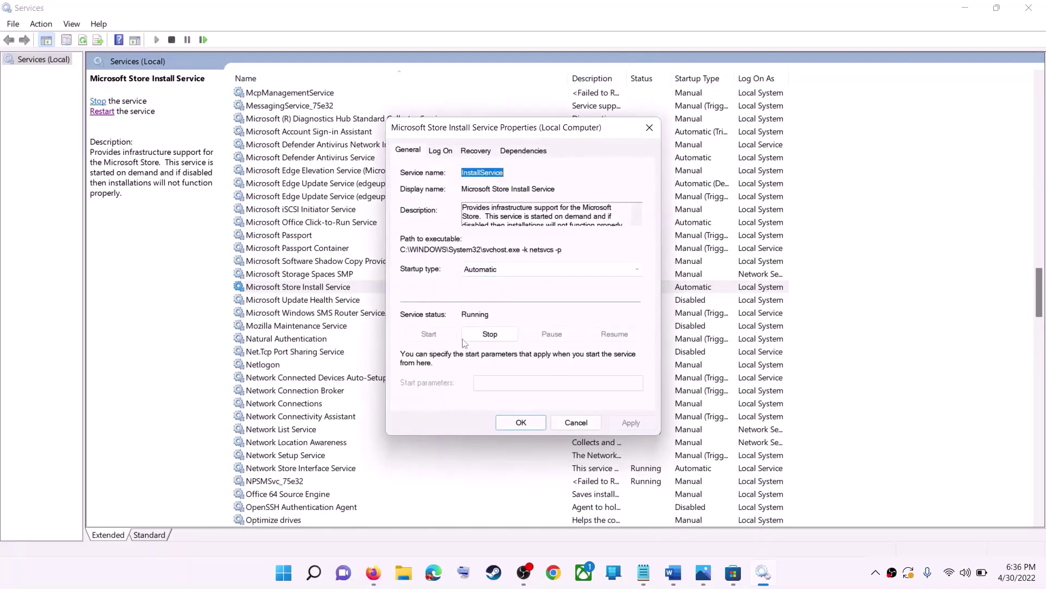
click(515, 422)
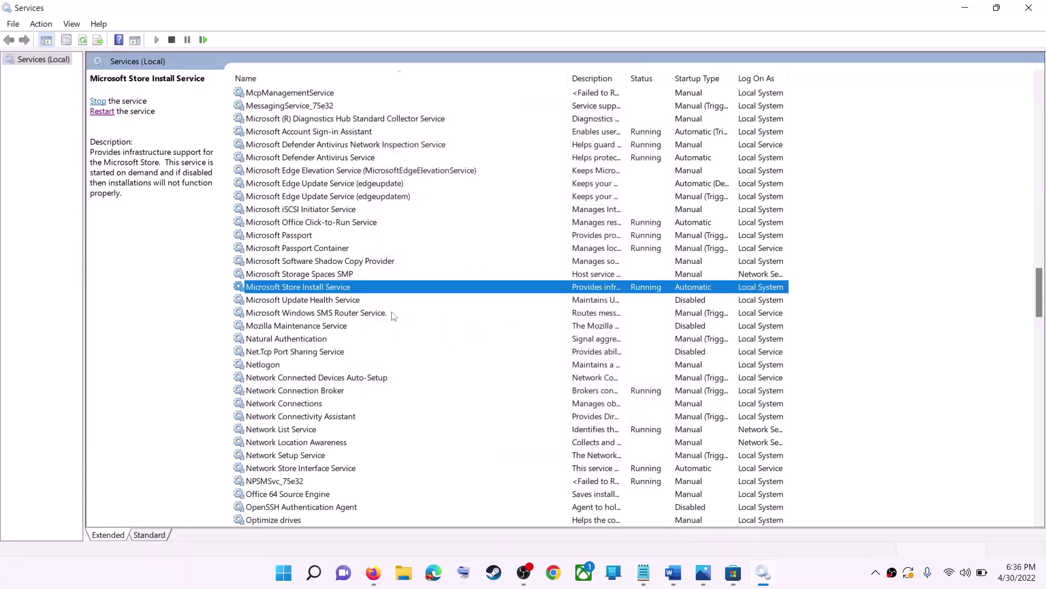
click(94, 112)
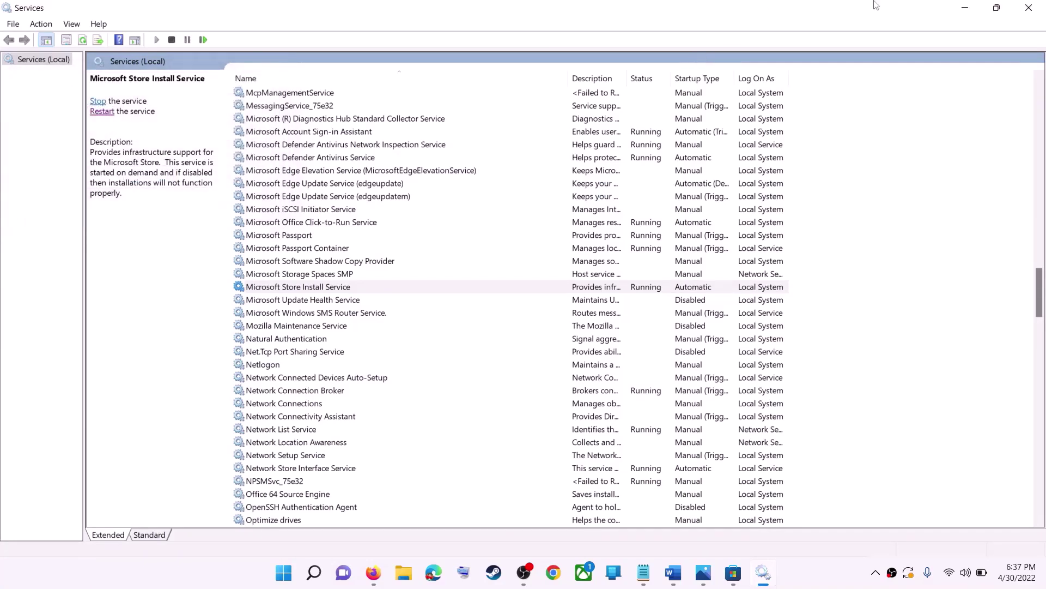
Step: Close the Services console and highlight Step 8, "Update Windows", in the Word instructions
click(1028, 8)
scroll(295, 361, down, 1)
scroll(295, 361, down, 3)
scroll(296, 361, up, 1)
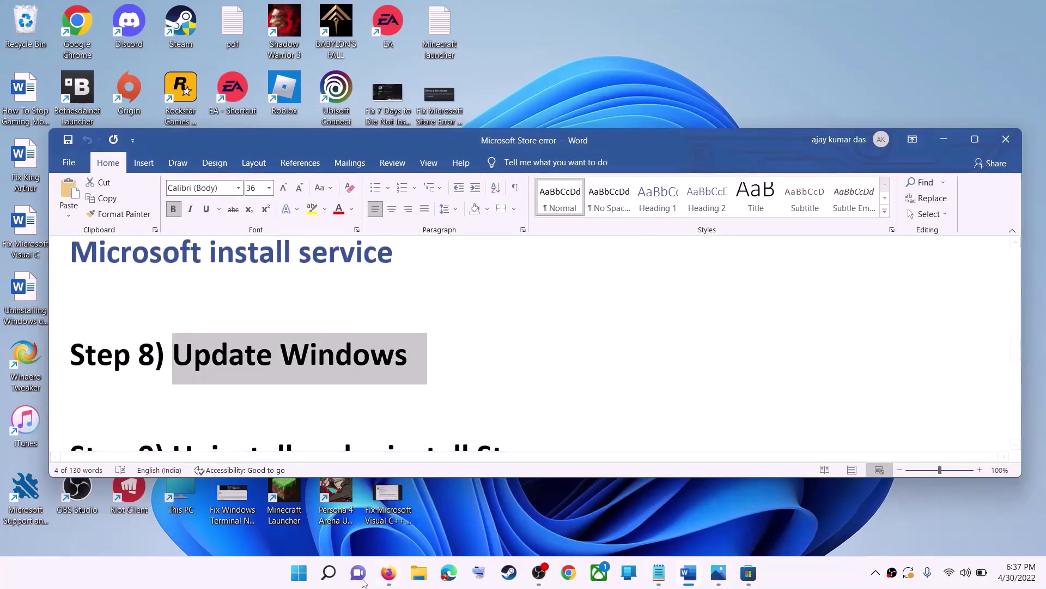
Step: Open Windows Update in Settings to check for pending updates, and minimize the Settings window
click(299, 572)
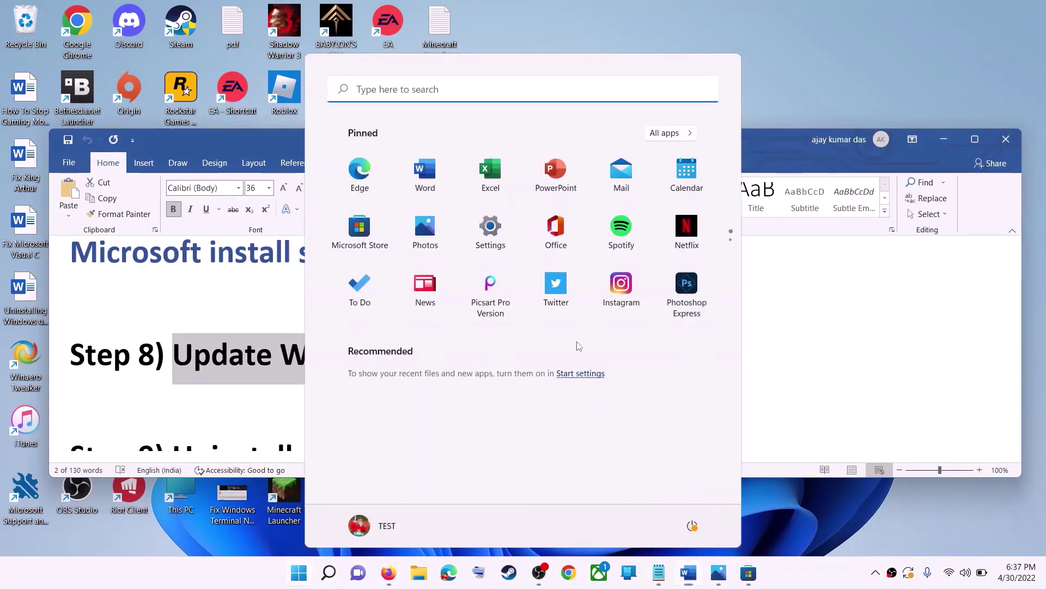
click(489, 235)
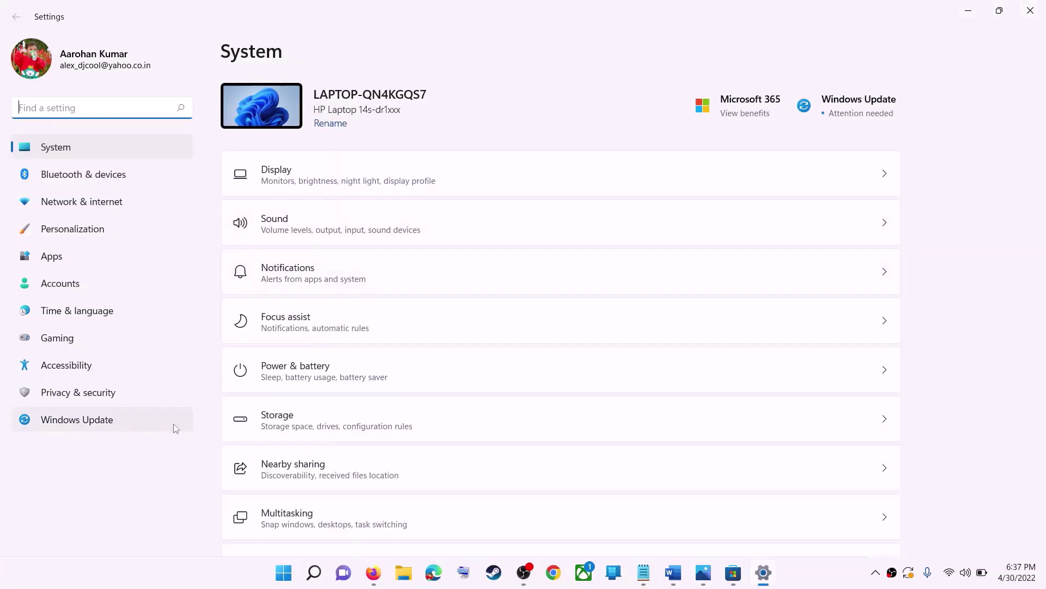
click(83, 427)
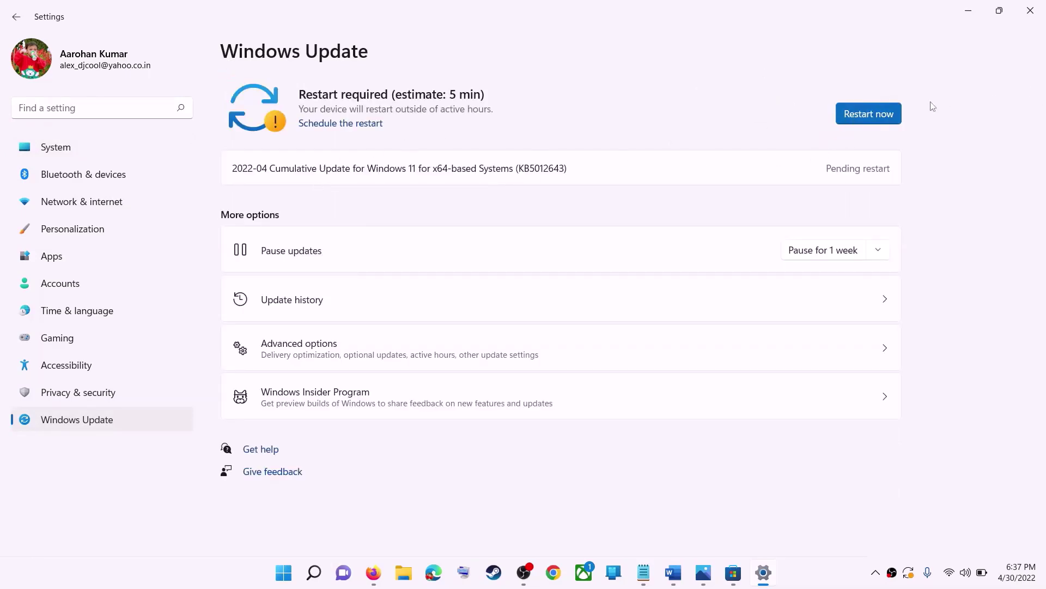
click(969, 10)
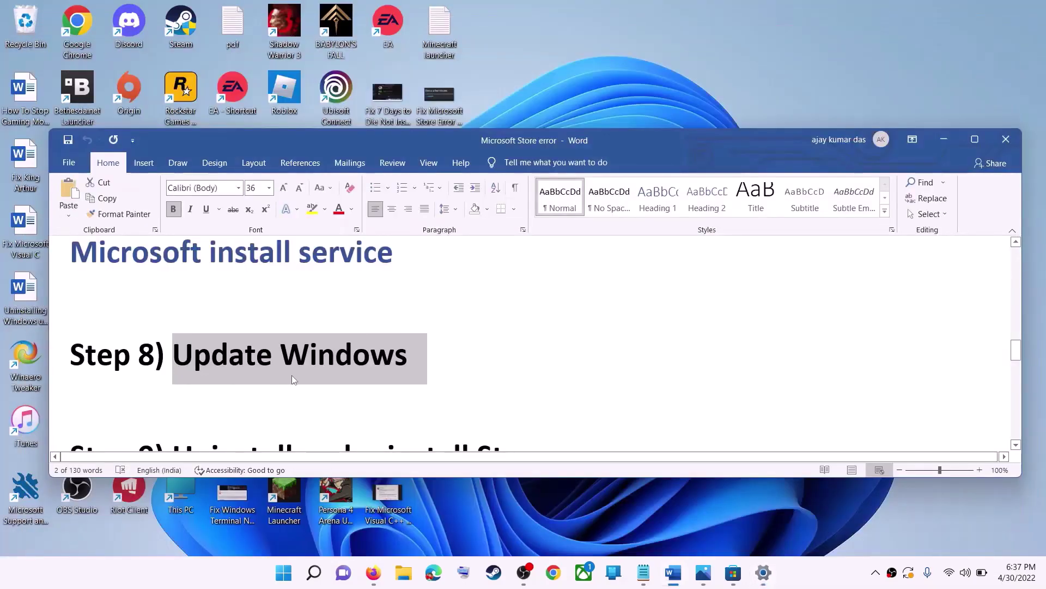
Step: Copy the Get-AppxPackage command that removes the Store from Step 9 of the Word instructions
scroll(312, 360, down, 4)
scroll(313, 360, down, 1)
drag(276, 389, 92, 357)
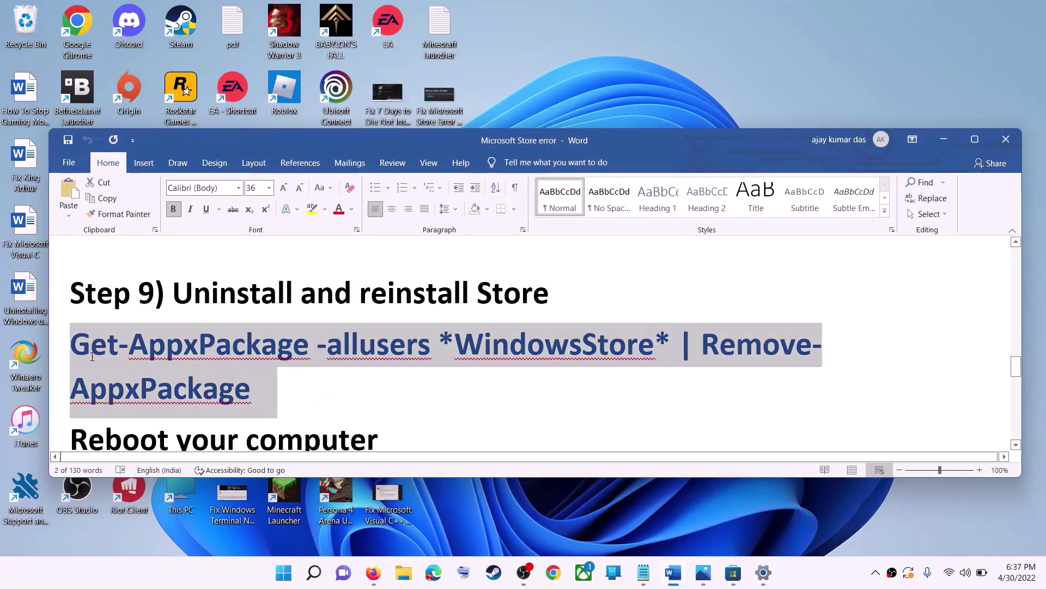
right_click(158, 370)
click(210, 204)
Step: Open Windows PowerShell as administrator and run Get-AppxPackage -allusers *WindowsStore* | Remove-AppxPackage
click(284, 573)
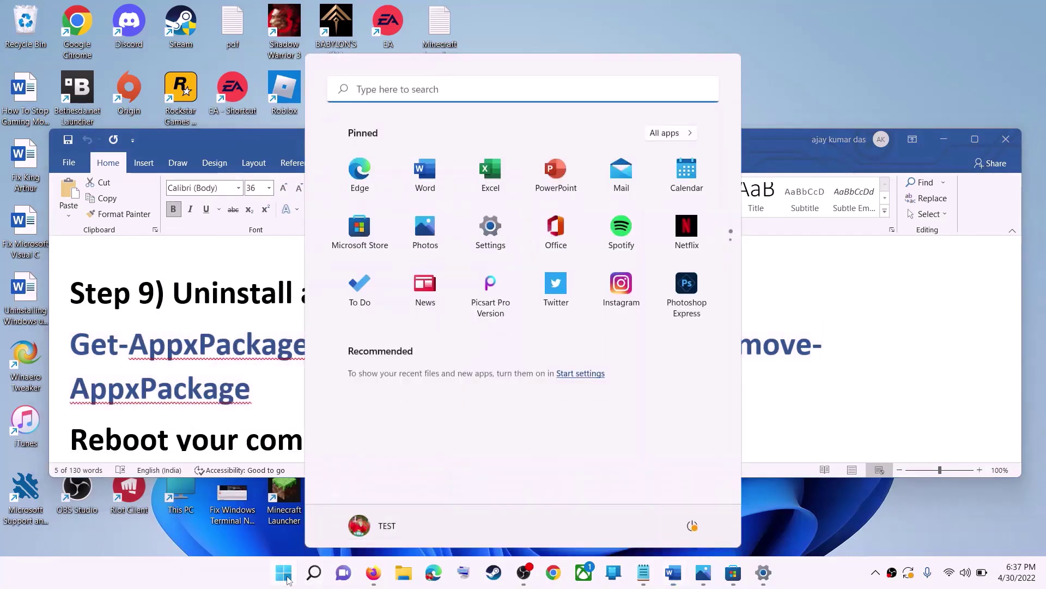
text(powe)
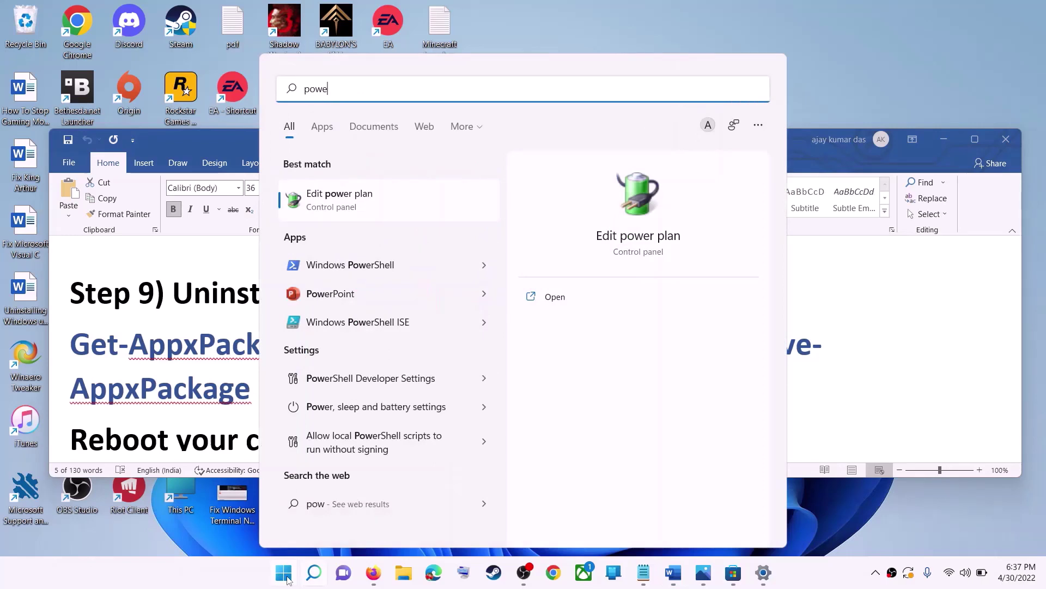
text(rshell)
right_click(338, 205)
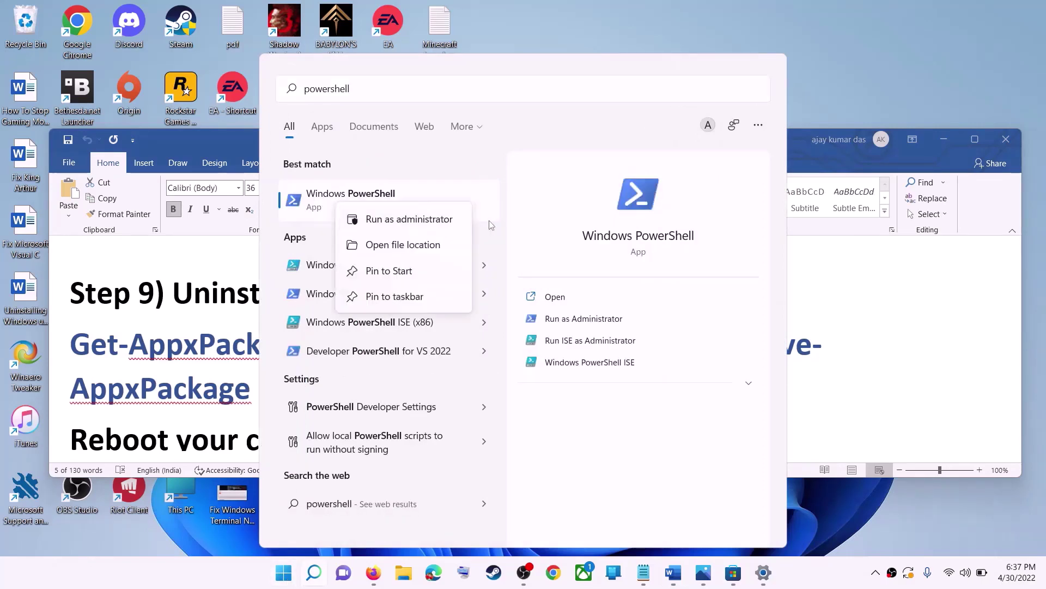
click(425, 220)
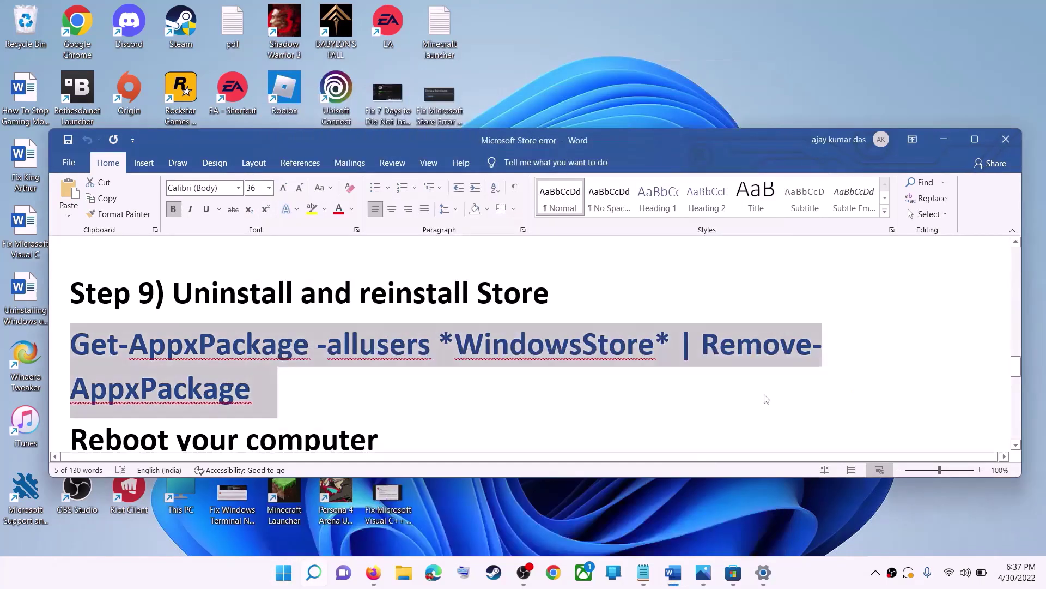
click(442, 391)
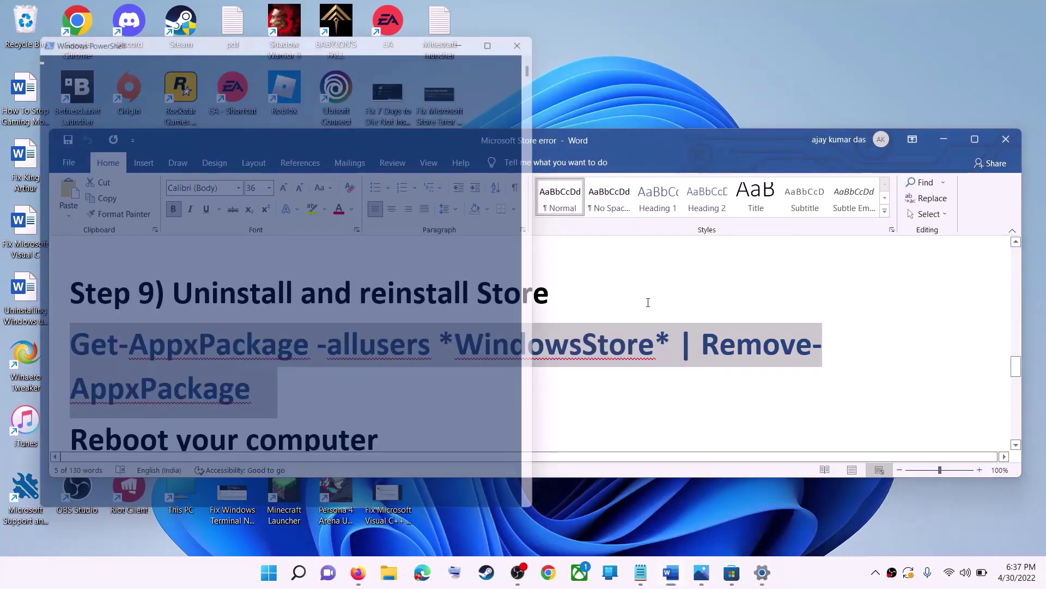
key(ctrl+v)
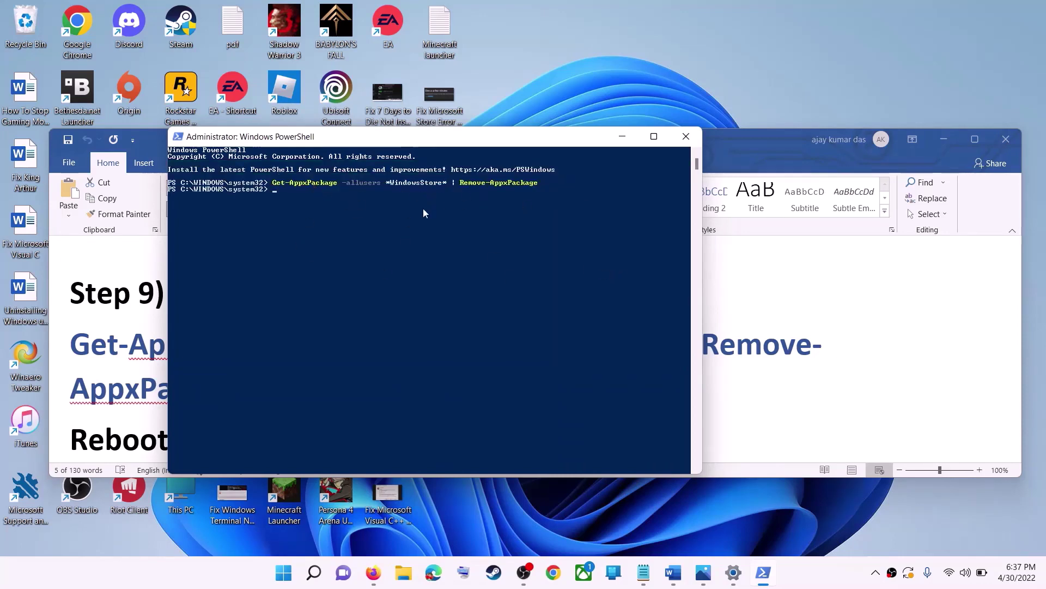
Step: Highlight "Reboot your computer" in the Word instructions and view the system's power options for restarting without choosing one
click(143, 354)
scroll(202, 381, down, 1)
triple_click(201, 381)
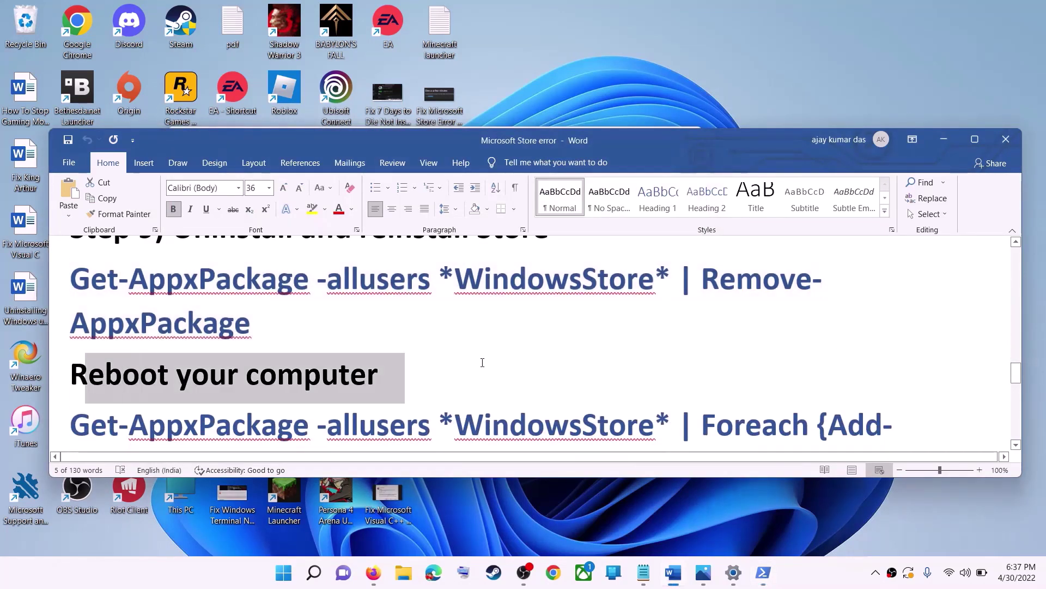
key(super)
click(692, 526)
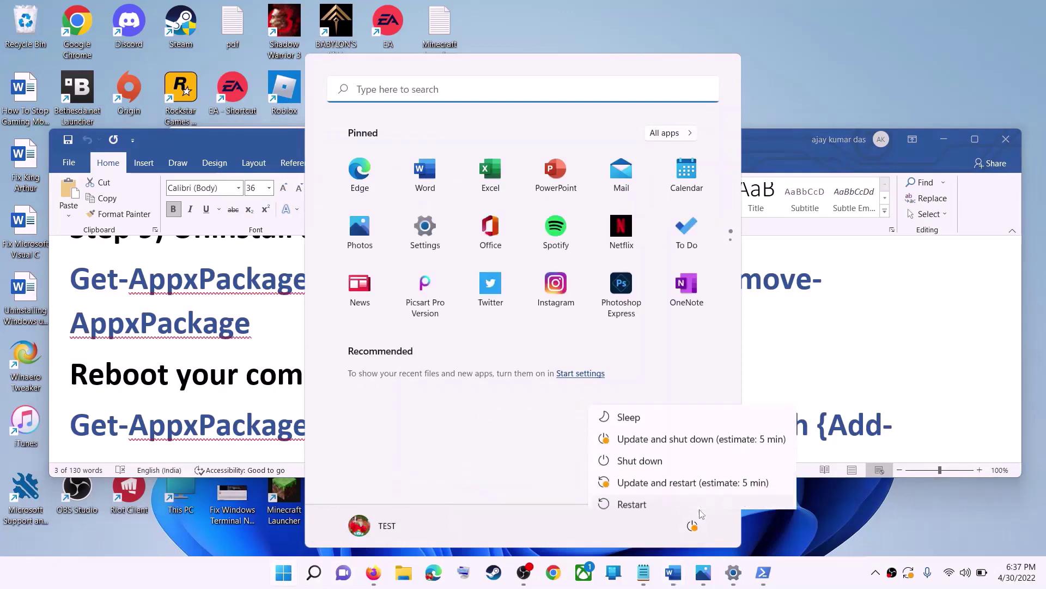
key(Escape)
key(Escape)
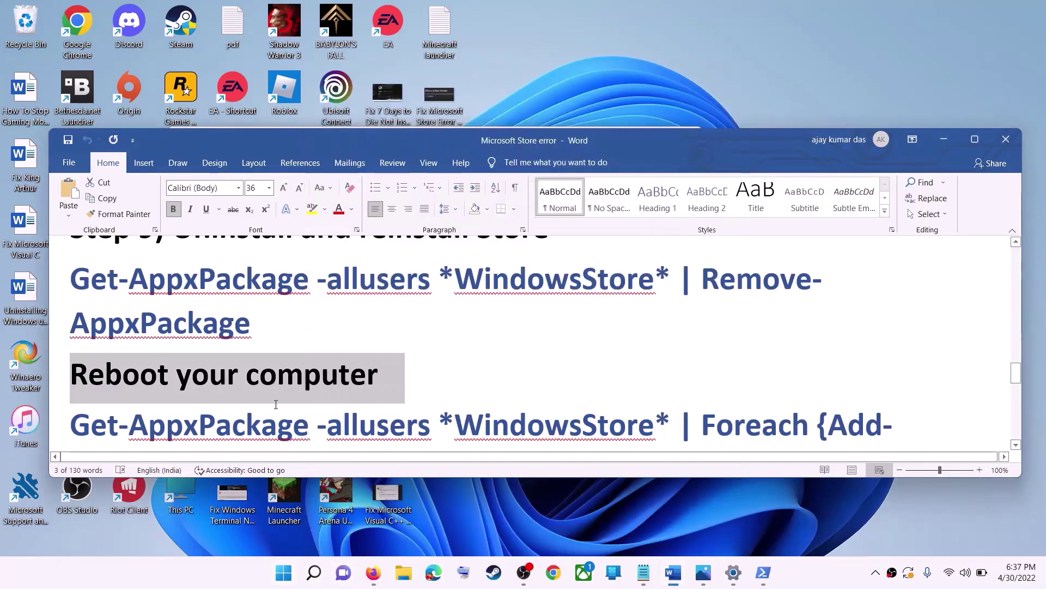
Step: Search for powershell and launch a new Windows PowerShell session as administrator
scroll(277, 405, down, 1)
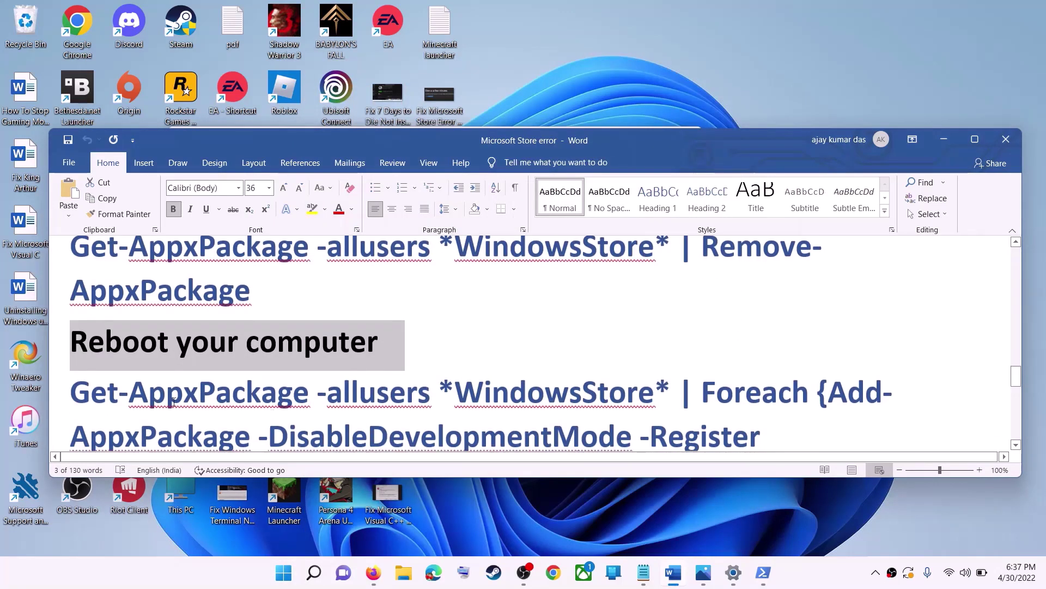
click(282, 582)
text(rs)
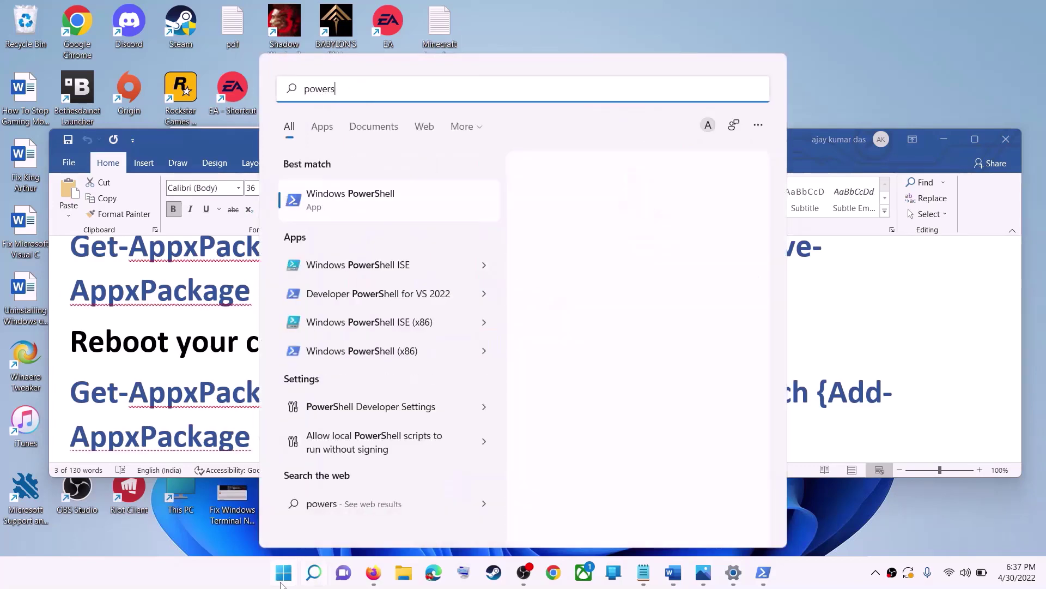
text(hell)
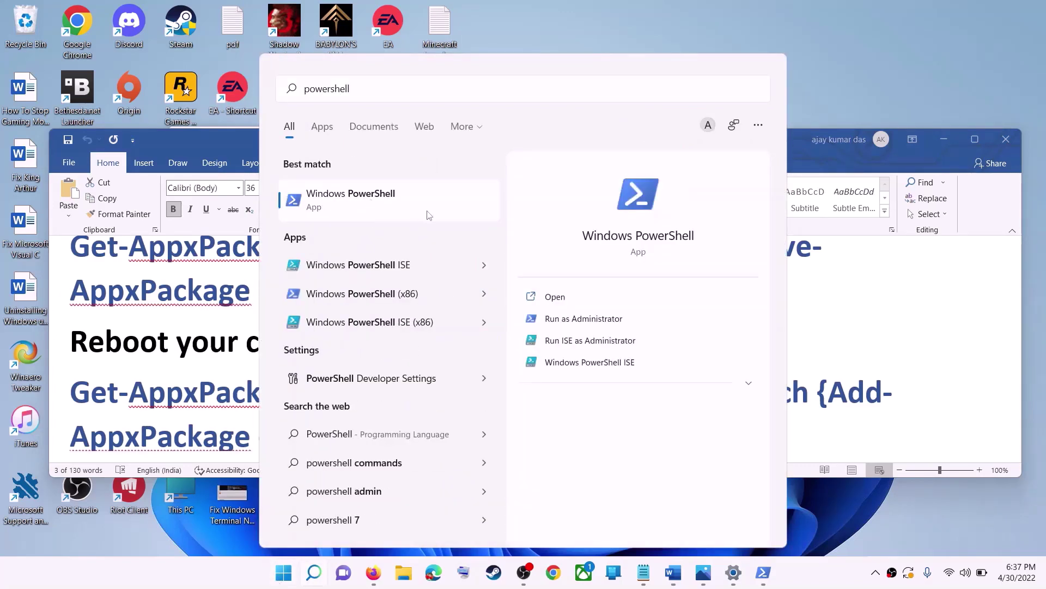
right_click(423, 213)
click(445, 217)
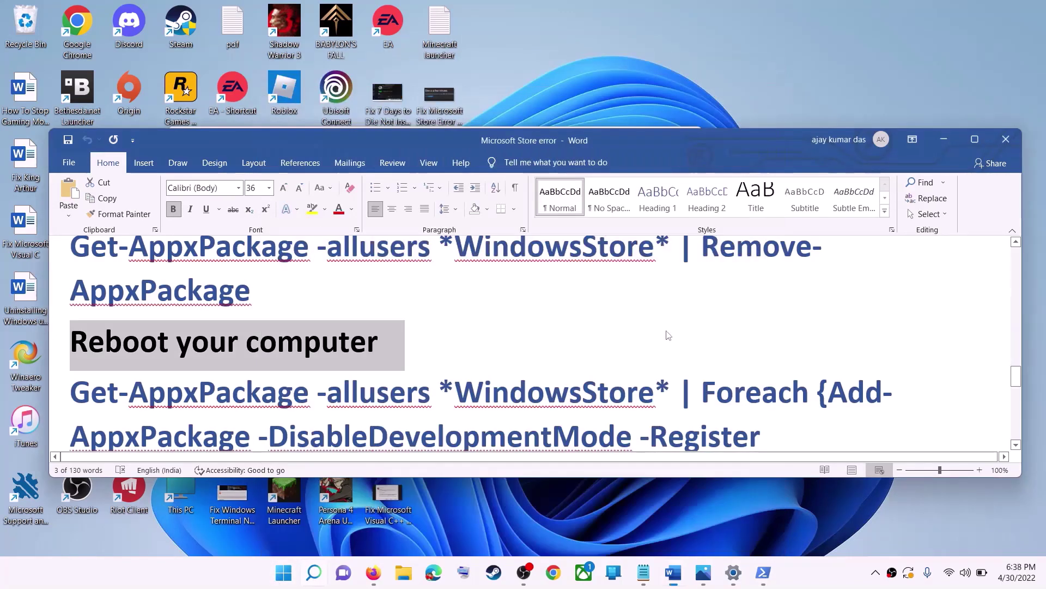
click(482, 390)
Step: Copy the Get-AppxPackage command with Add-AppxPackage that reinstalls the Store from Step 9 of the Word instructions
click(678, 323)
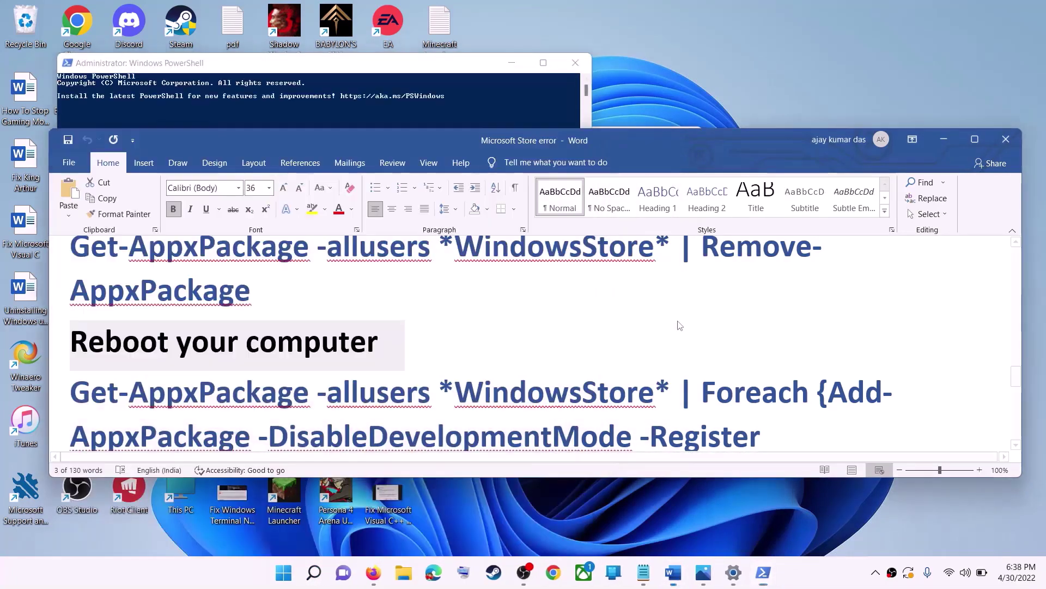
scroll(555, 364, down, 1)
scroll(555, 364, down, 1)
drag(676, 420, 138, 349)
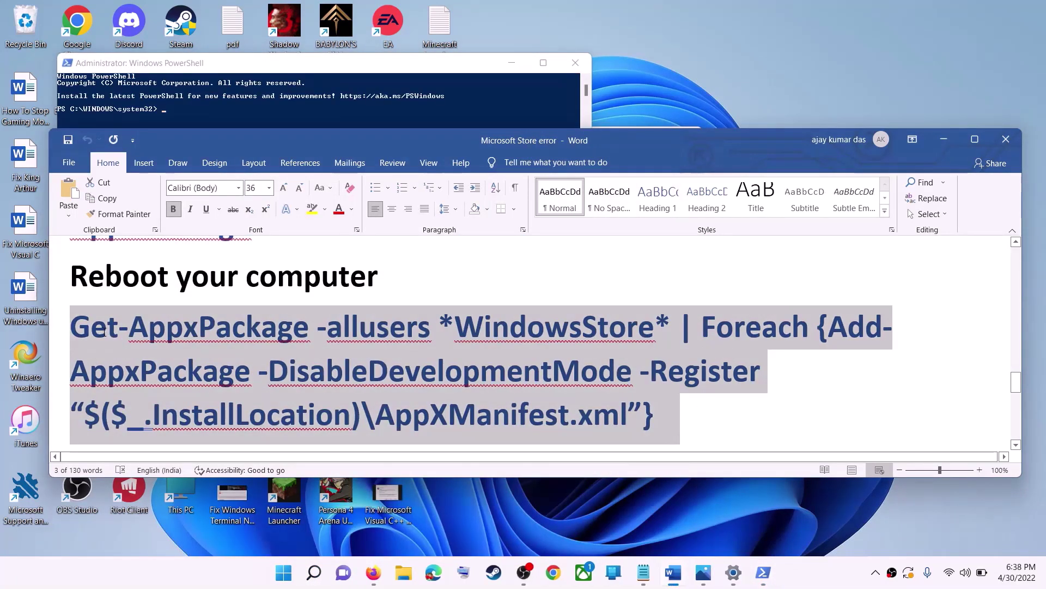
right_click(138, 349)
click(155, 373)
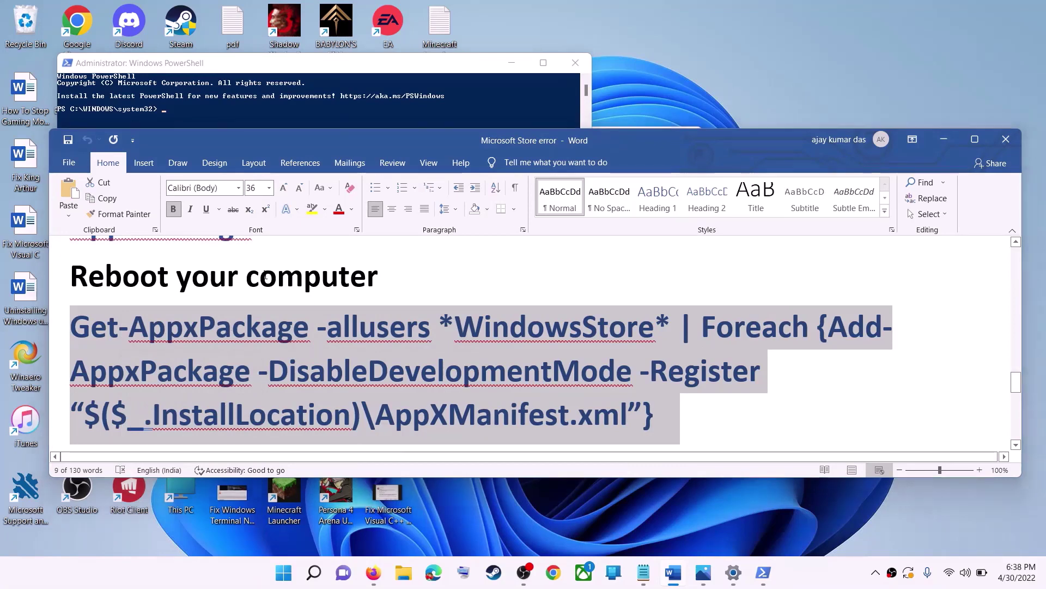
Step: In PowerShell, run Get-AppxPackage -allusers *WindowsStore* | Foreach {Add-AppxPackage -DisableDevelopmentMode -Register “$($_.InstallLocation)\AppXManifest.xml”}
key(alt+Tab)
click(319, 224)
right_click(318, 225)
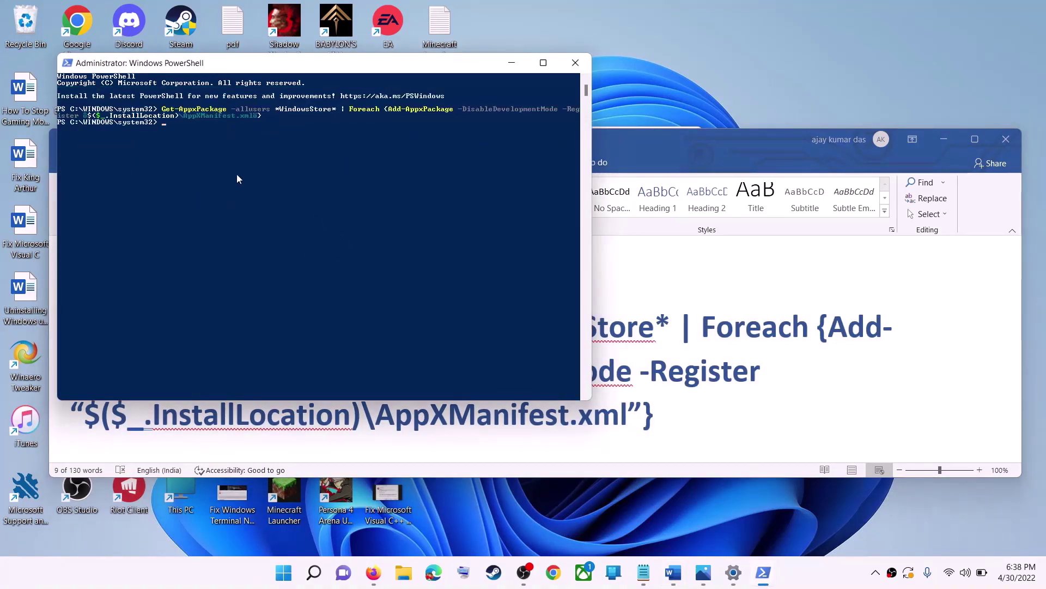
Step: Search Windows for store and open the Microsoft Store app
click(283, 572)
text(s)
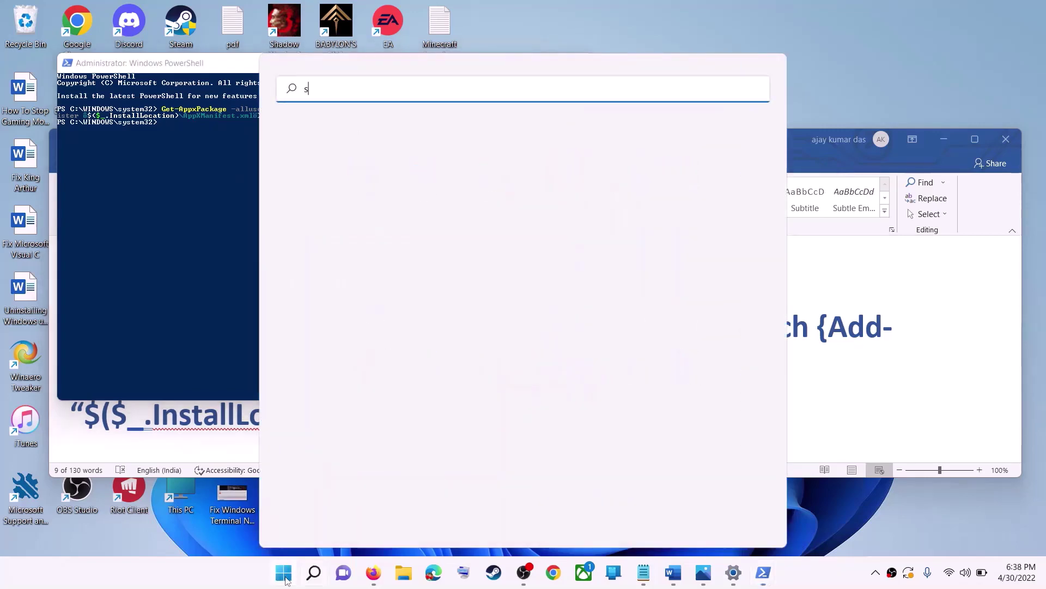
text(tore)
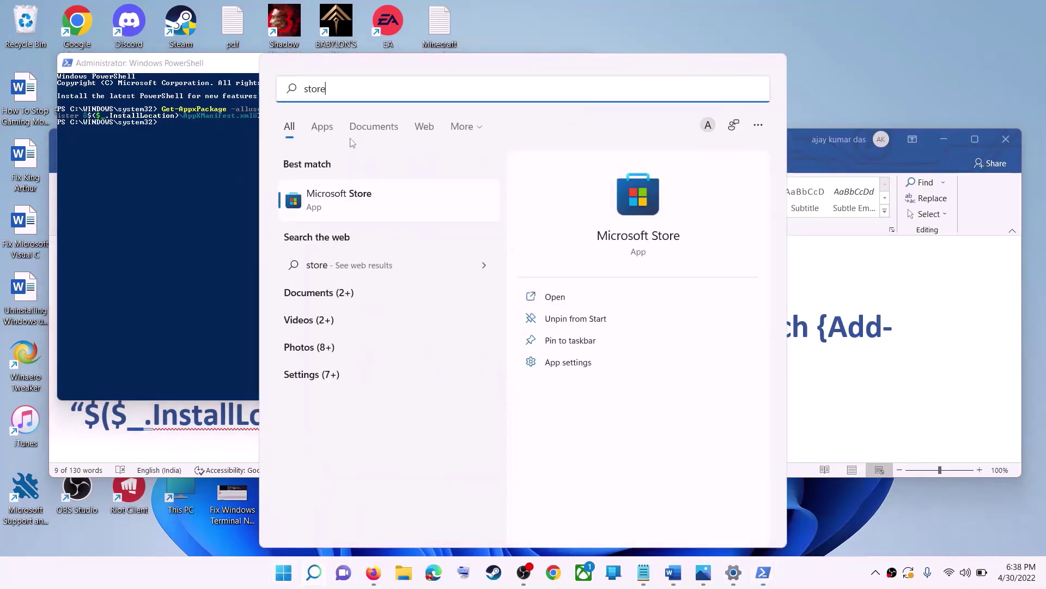
key(Return)
Step: Highlight "Try installing to C drive/Different Drive" in Step 10 of the Word instructions
scroll(365, 367, down, 3)
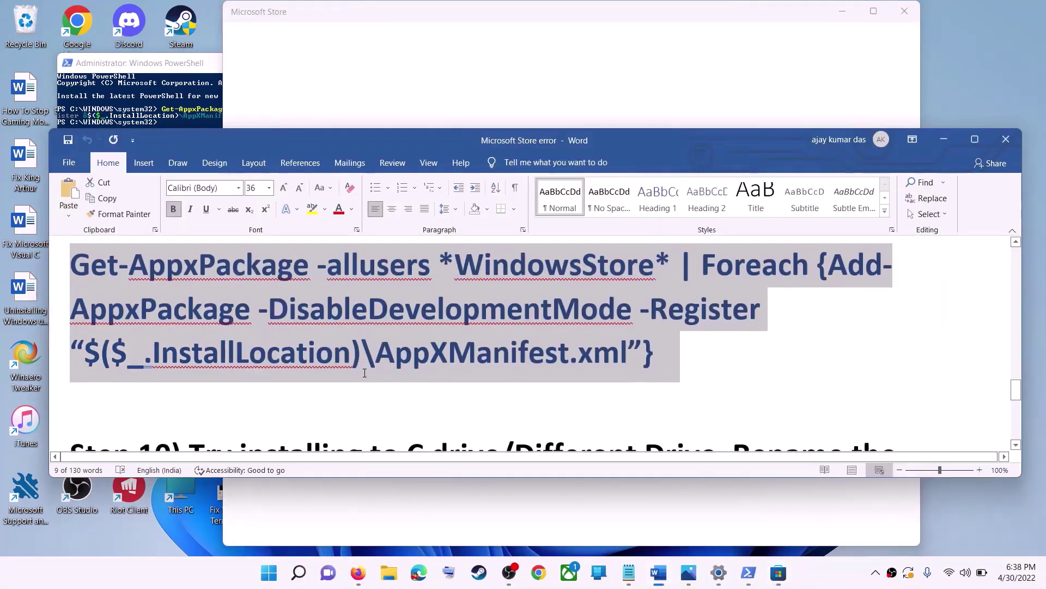
scroll(365, 367, down, 2)
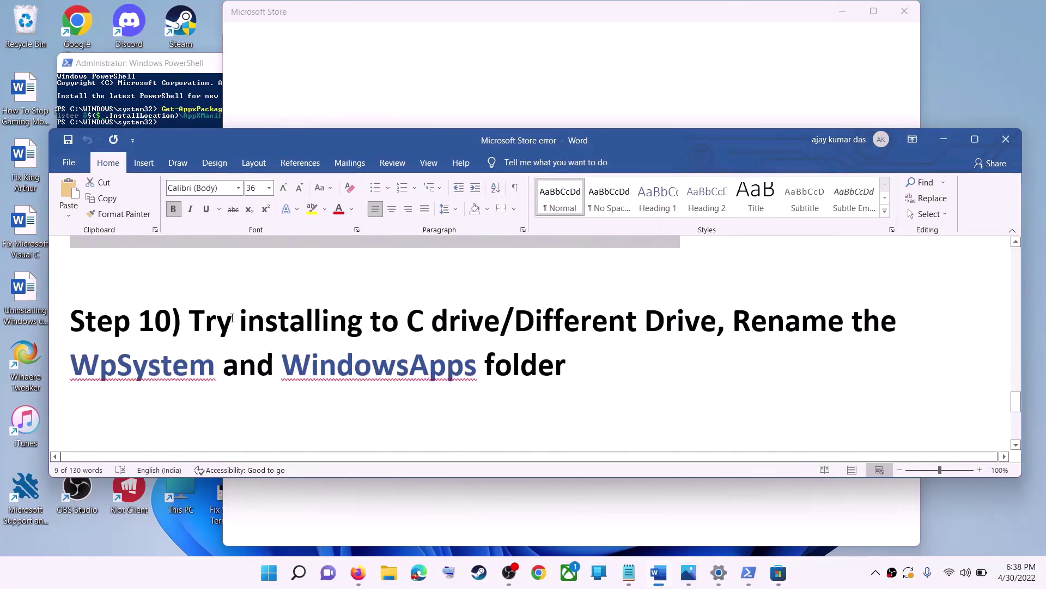
drag(223, 318, 716, 323)
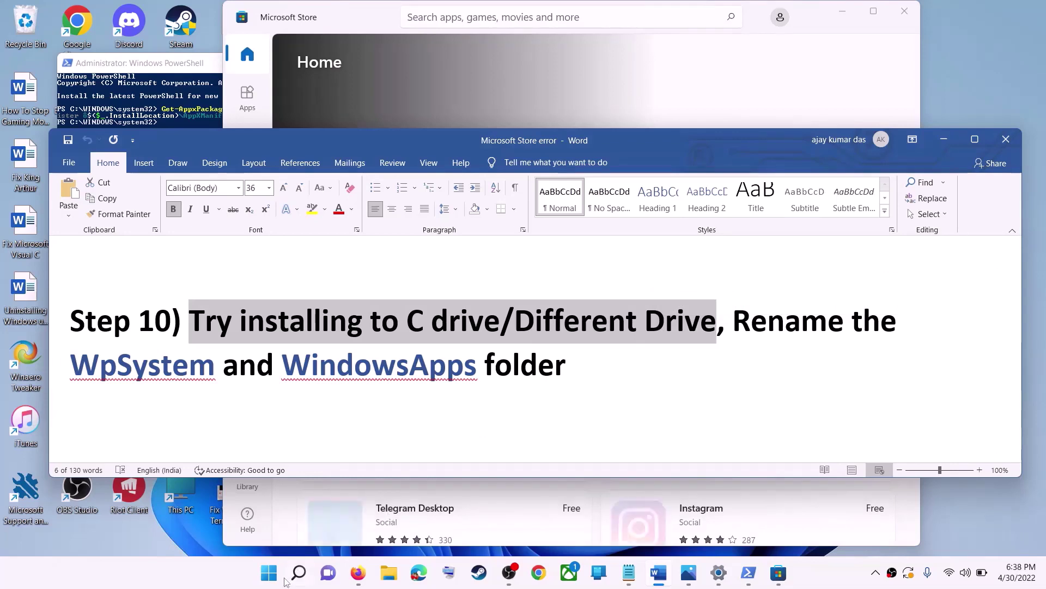
Step: Open the Storage page under System in Windows Settings
click(268, 572)
click(491, 170)
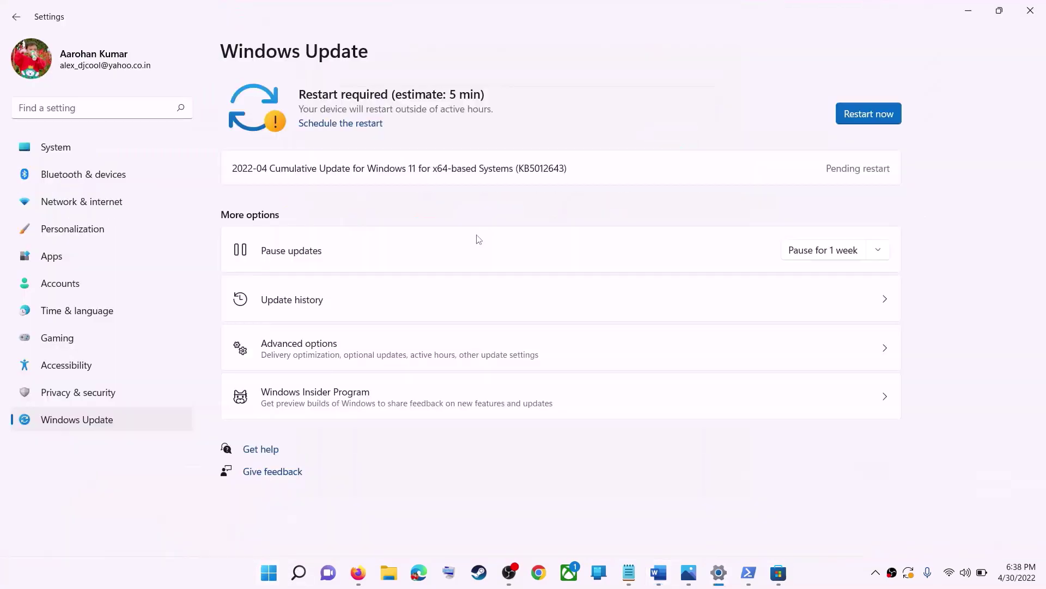
click(68, 152)
scroll(325, 373, down, 3)
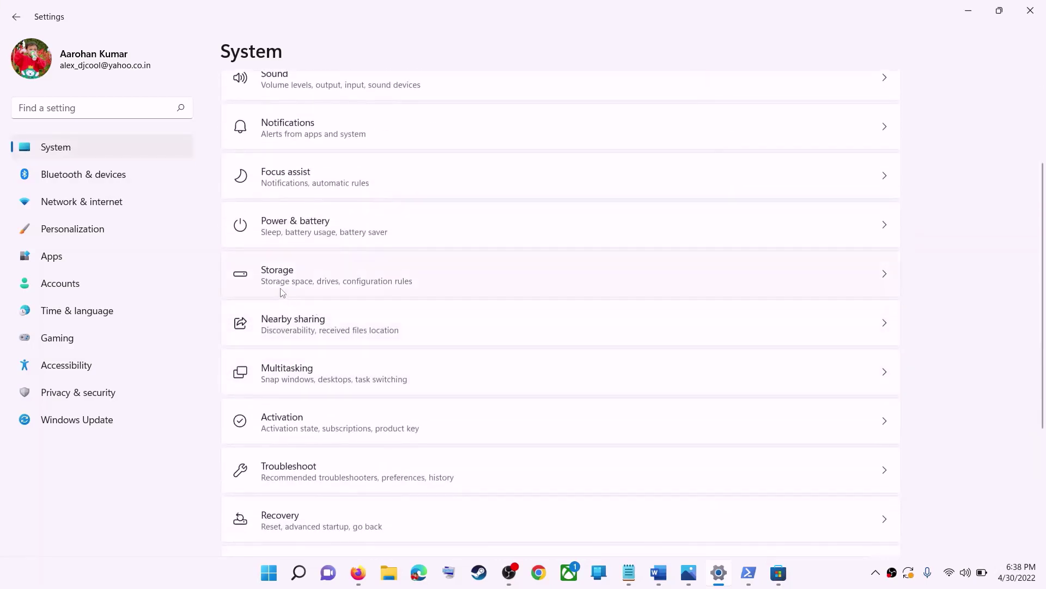
click(299, 282)
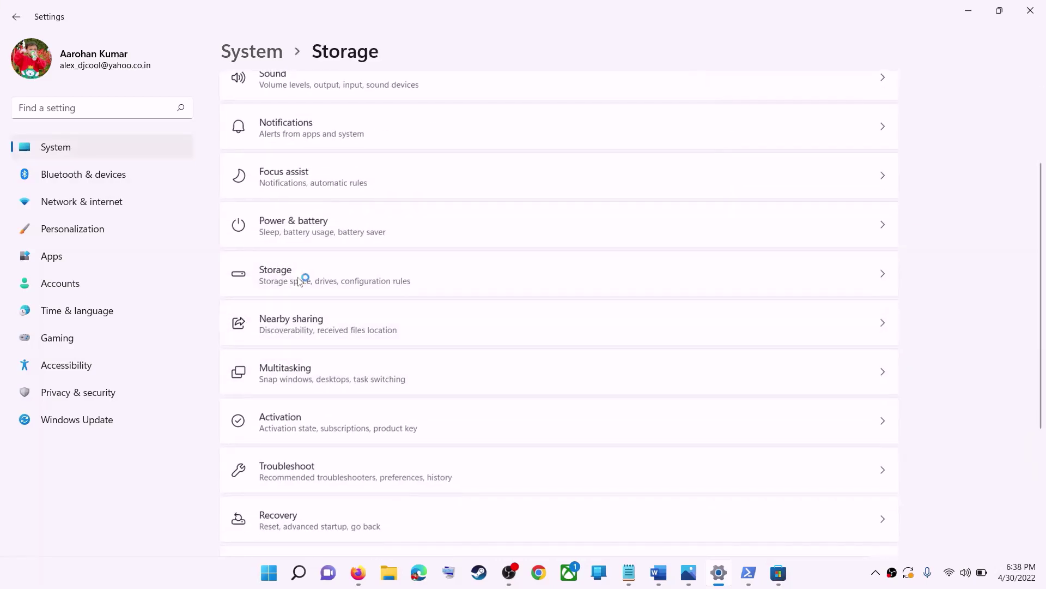
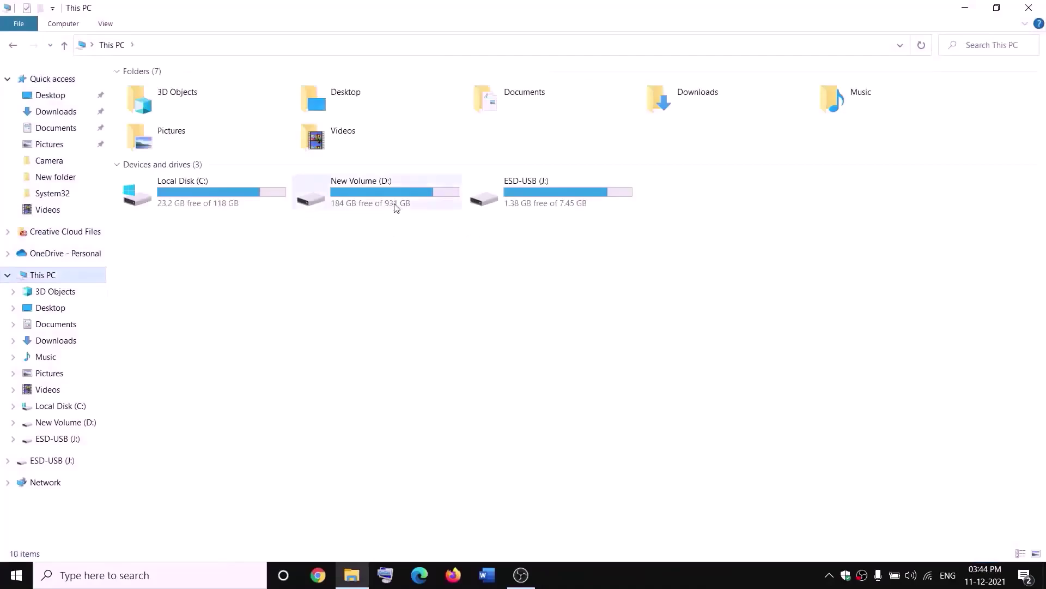
Step: Open the New Volume (D:) drive in File Explorer and try to rename its WpSystem folder
double_click(390, 203)
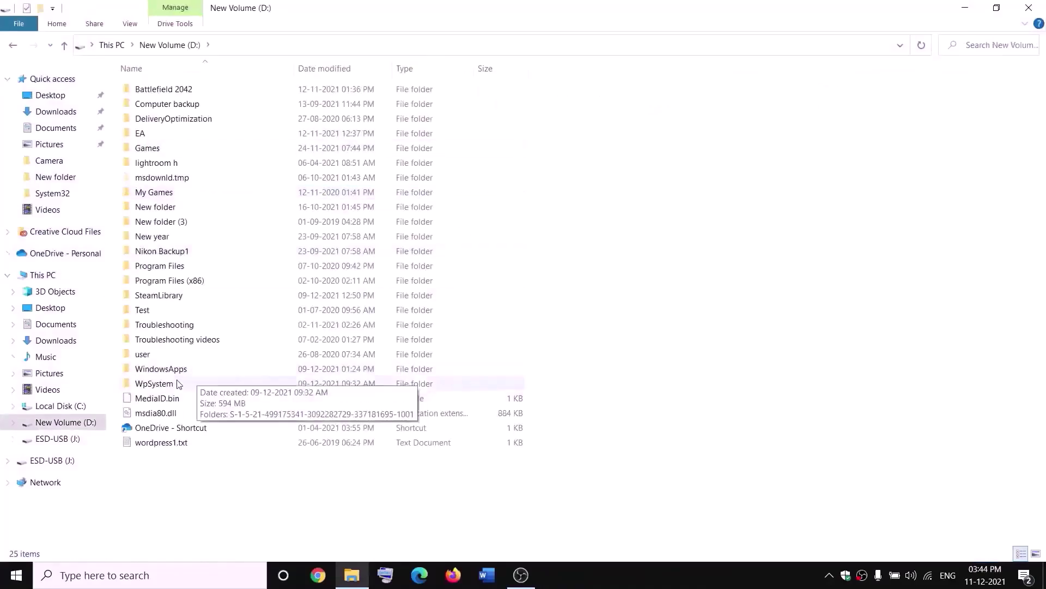
click(217, 384)
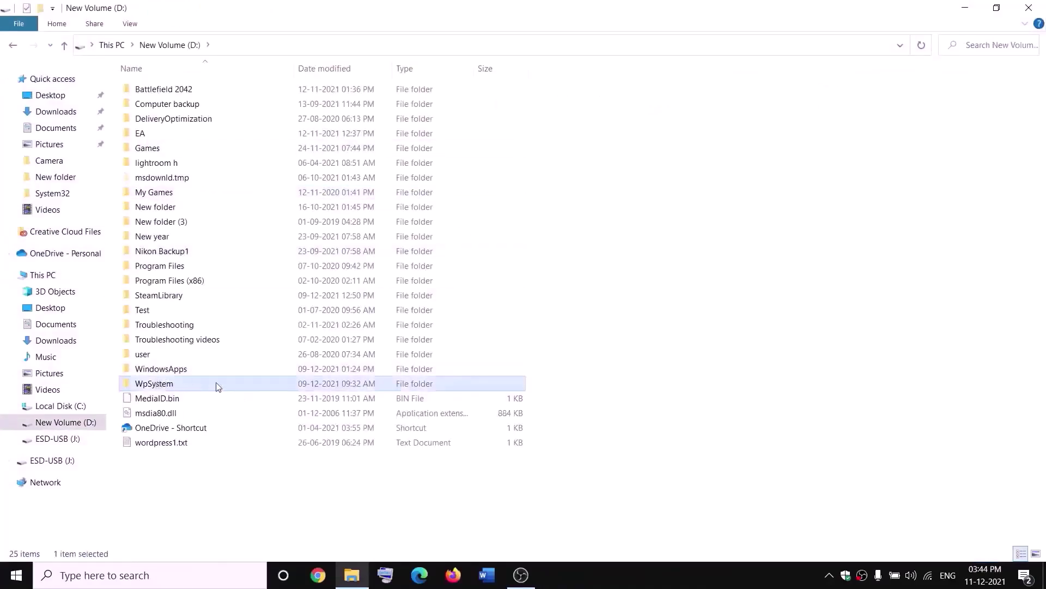
right_click(170, 388)
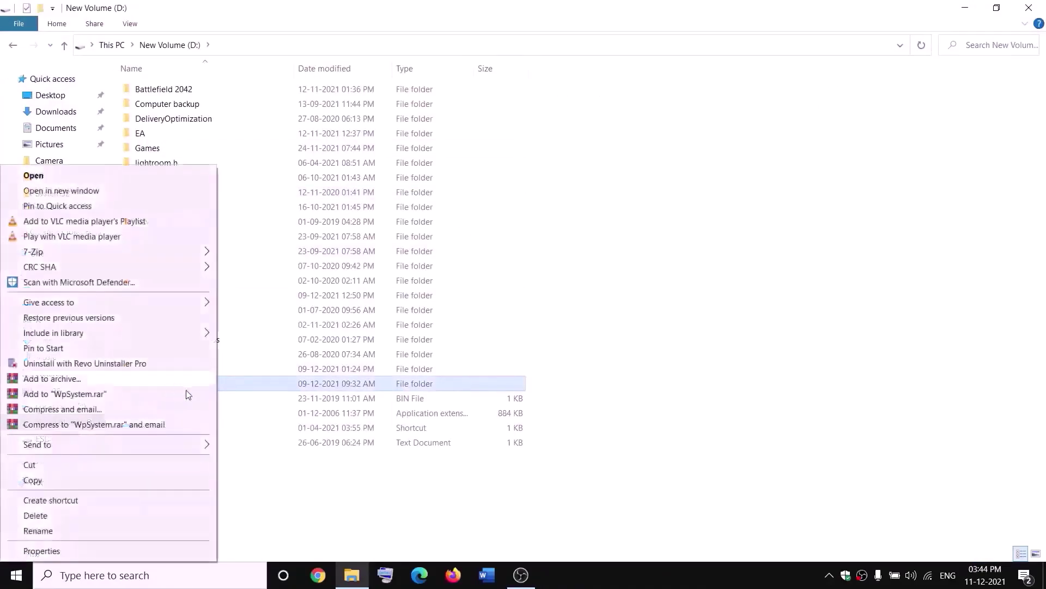
click(61, 532)
click(329, 498)
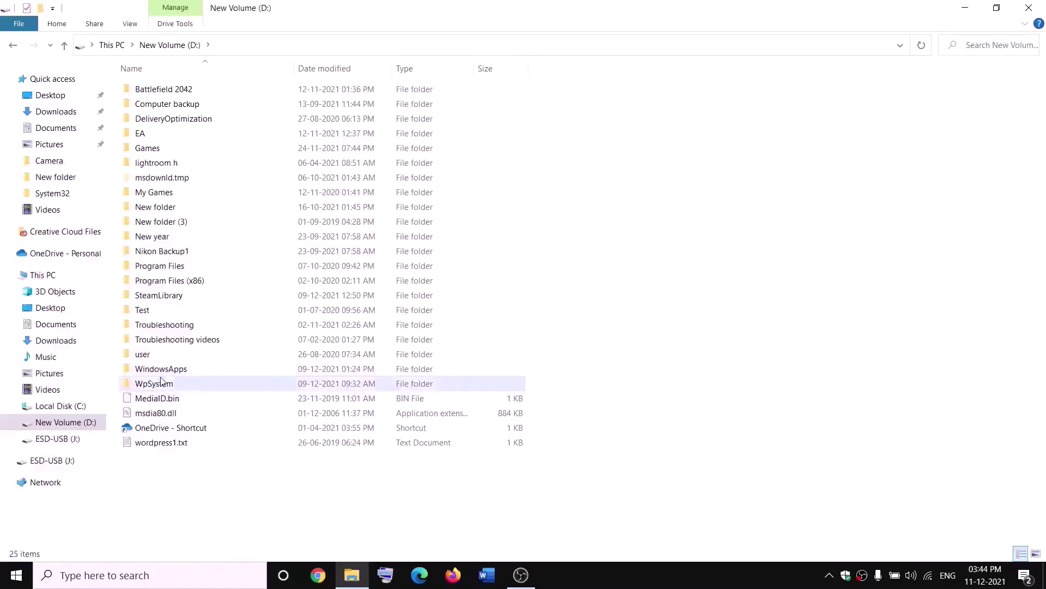
Step: Open the advanced security settings from the properties of the WpSystem folder
mouse_move(157, 386)
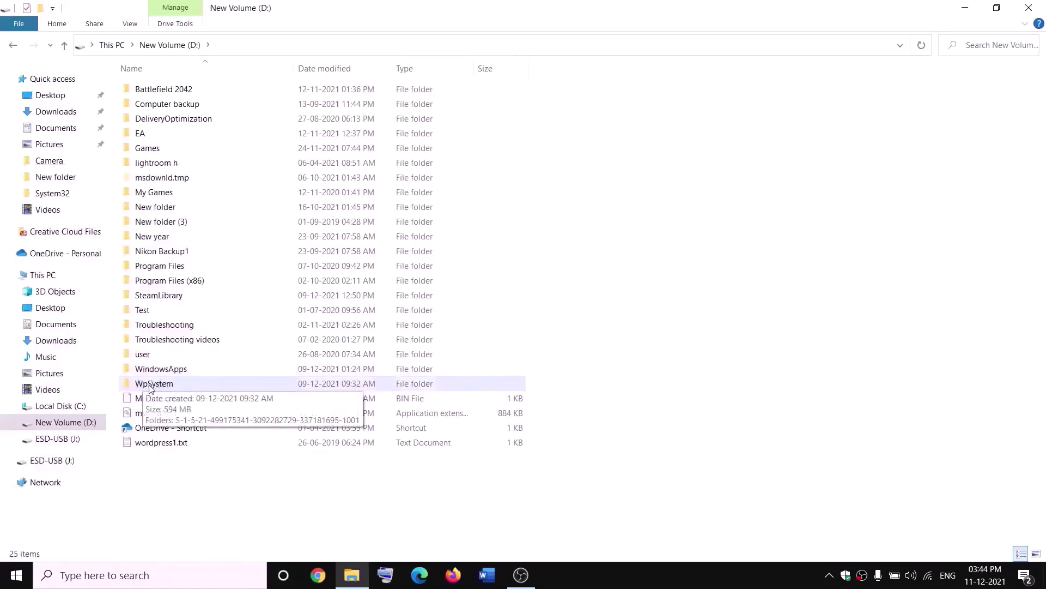
right_click(154, 385)
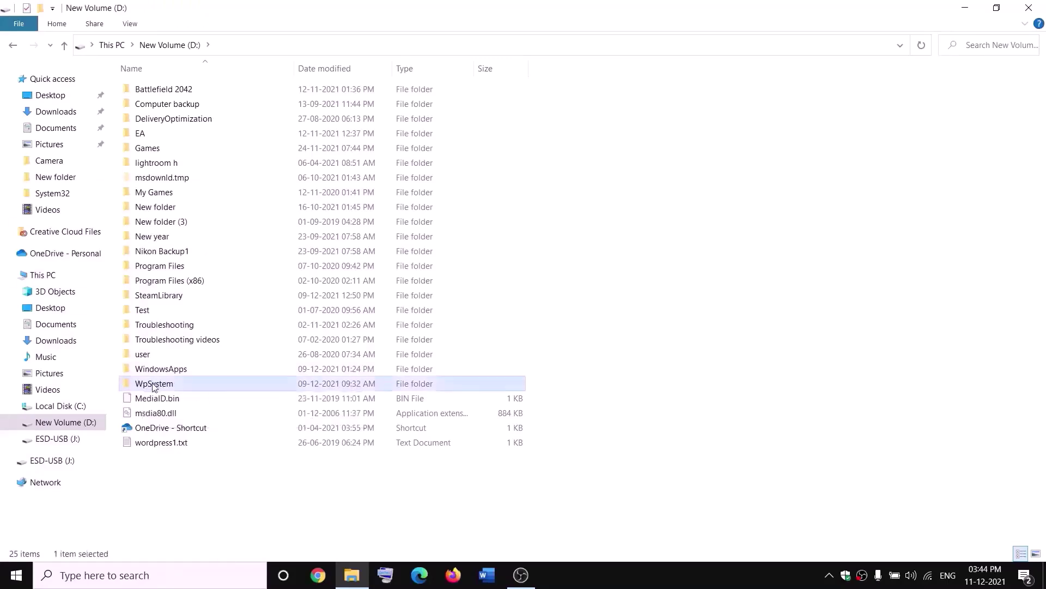
click(52, 547)
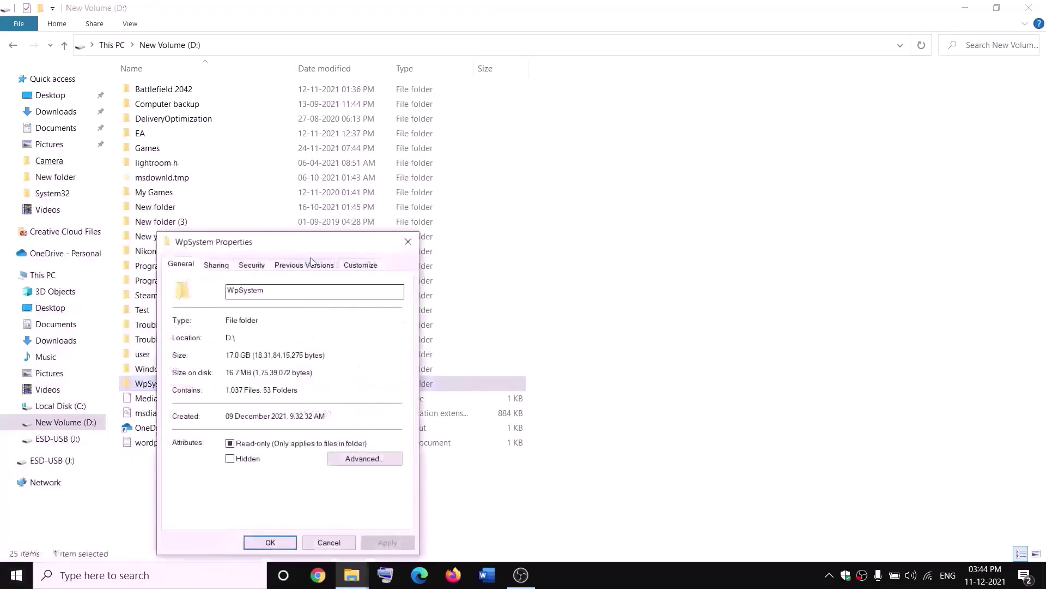
click(388, 175)
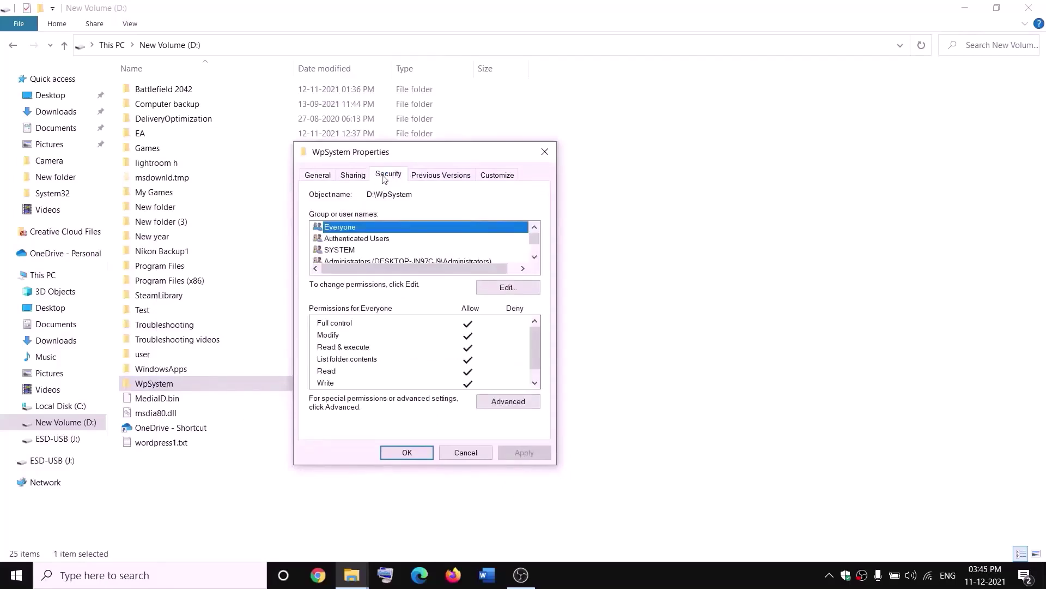
click(517, 400)
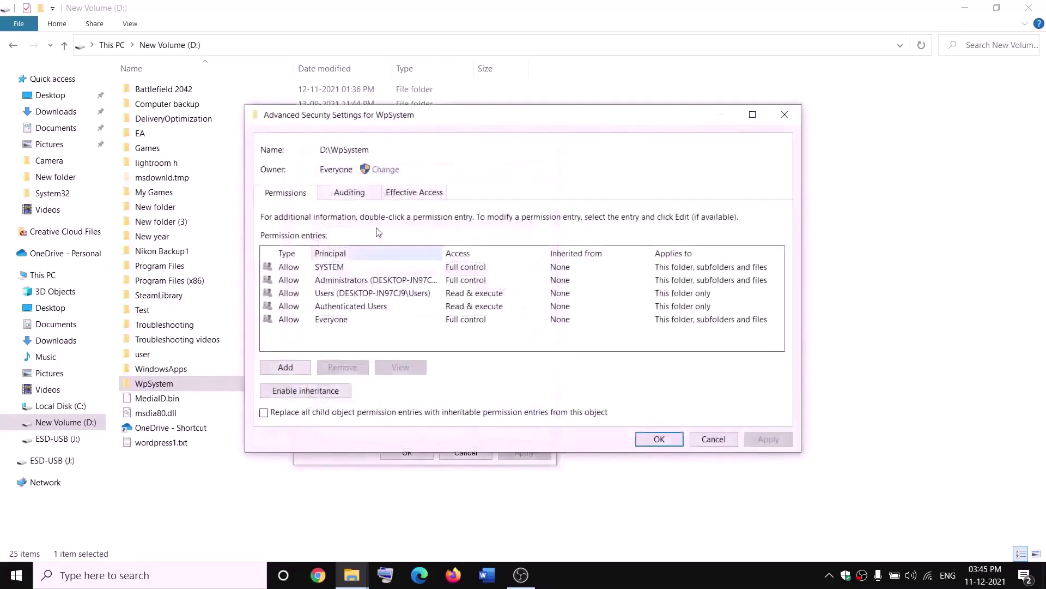
Step: Change the owner of the WpSystem folder to Everyone, checking the name, and apply the ownership change
click(386, 170)
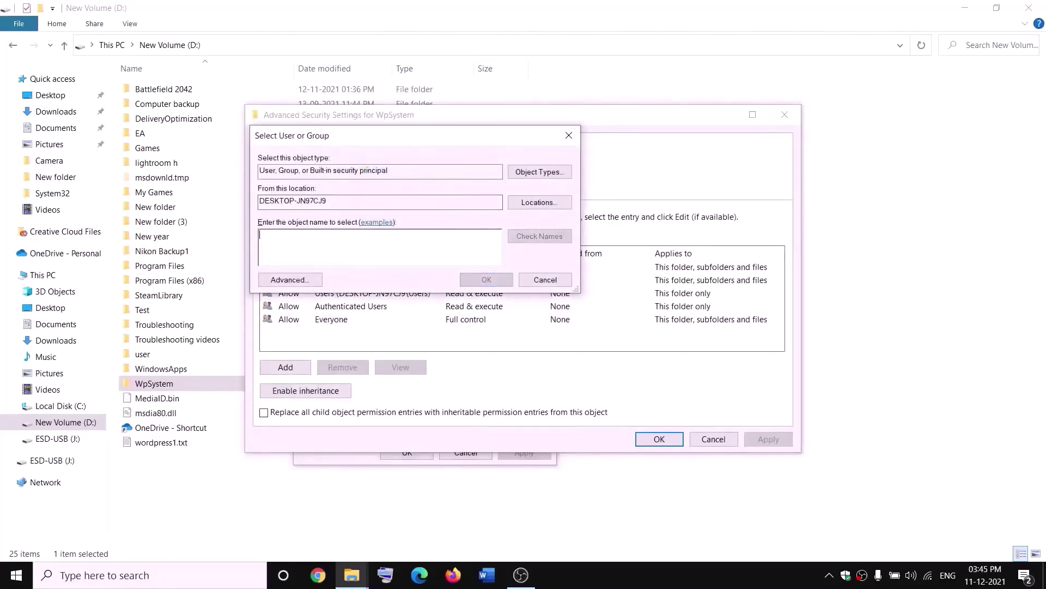
text(everyone)
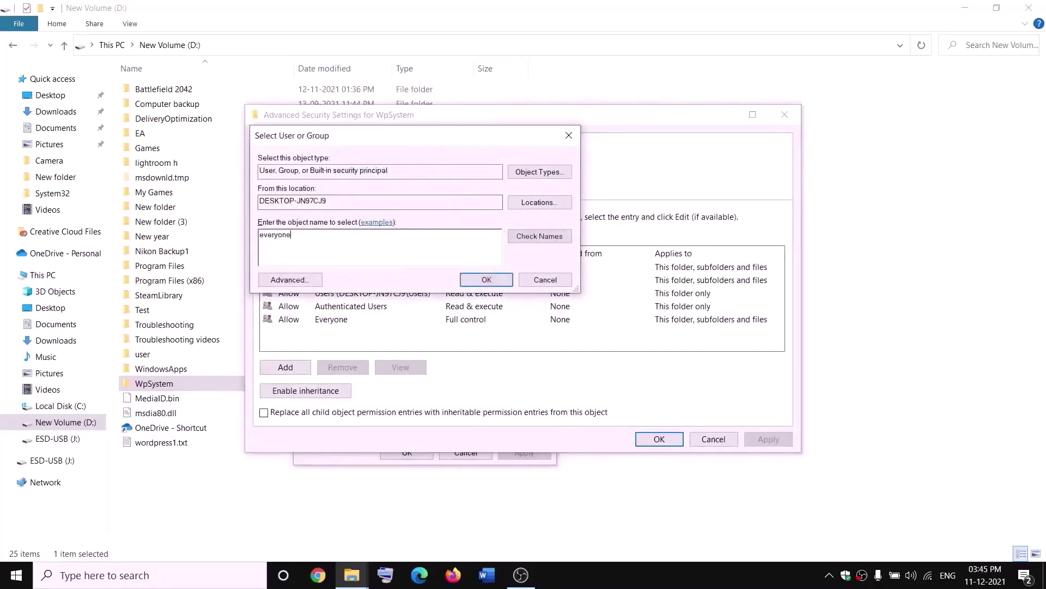
double_click(299, 241)
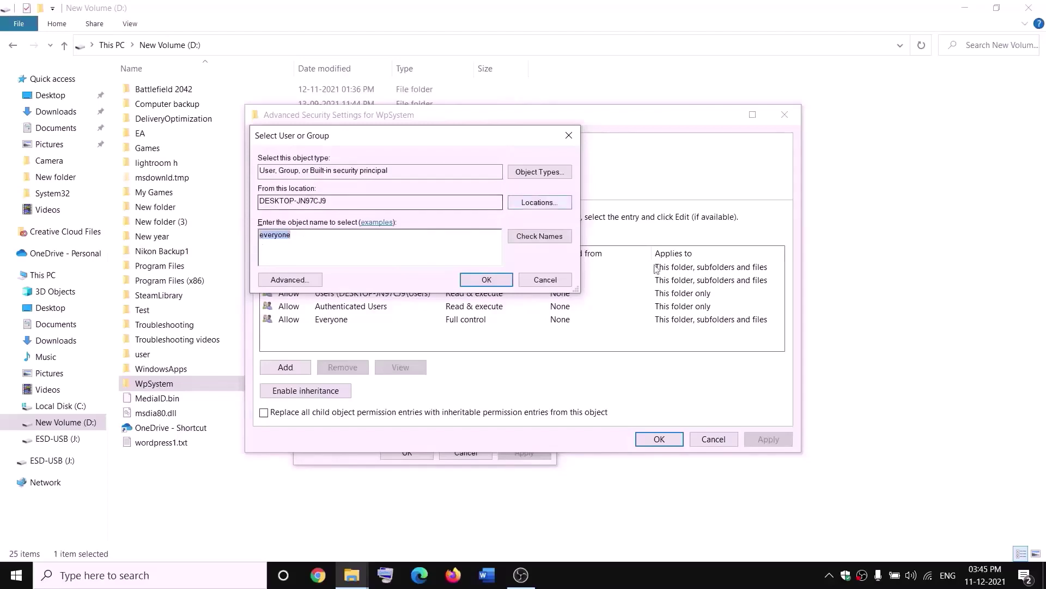
click(547, 243)
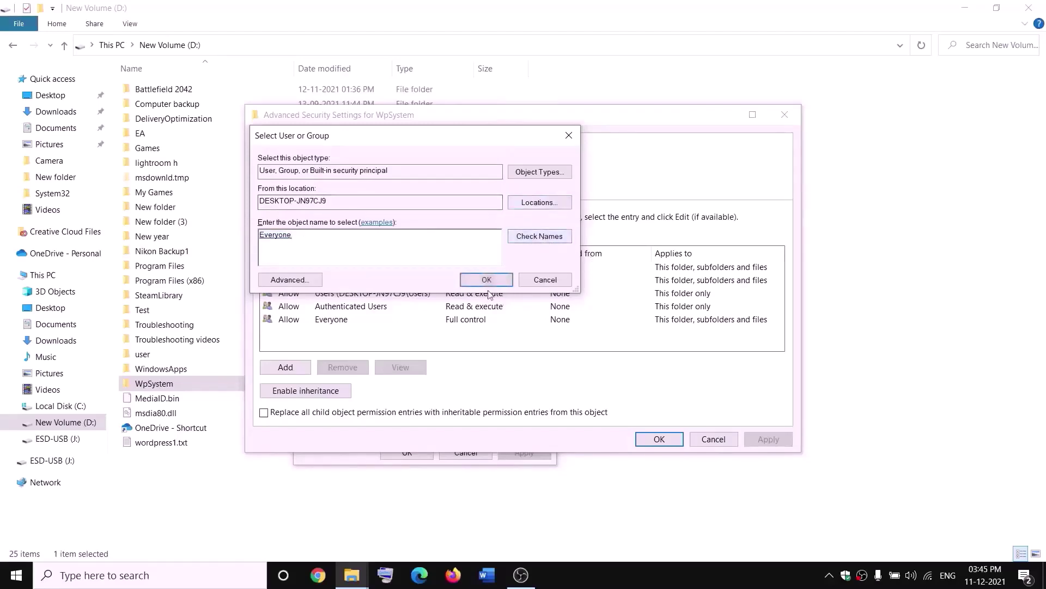
click(487, 279)
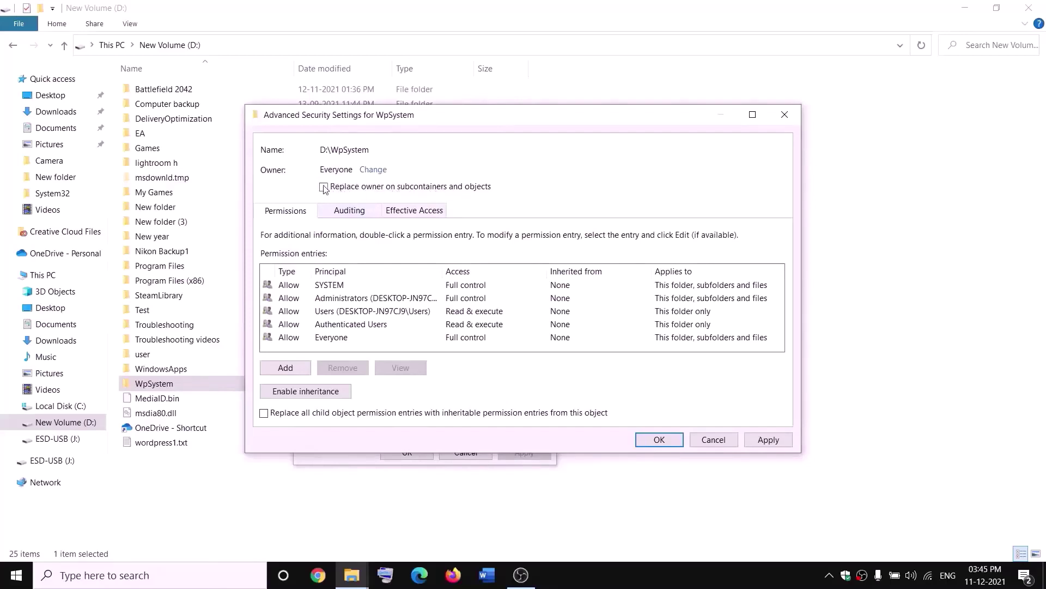
click(769, 439)
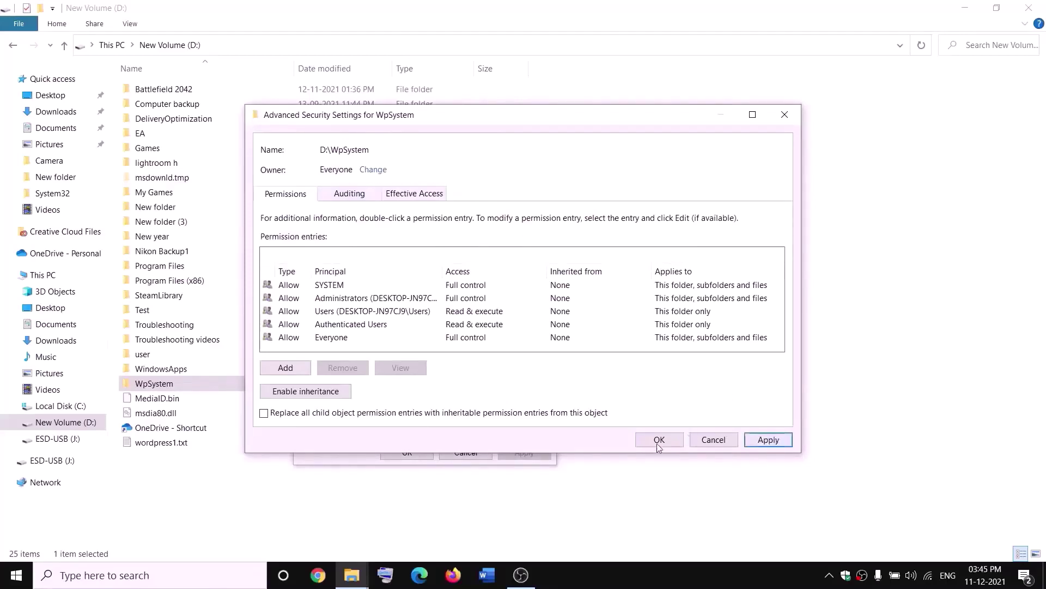
Step: Confirm the WpSystem ownership change, close its properties, and reopen the folder's advanced security settings
click(658, 441)
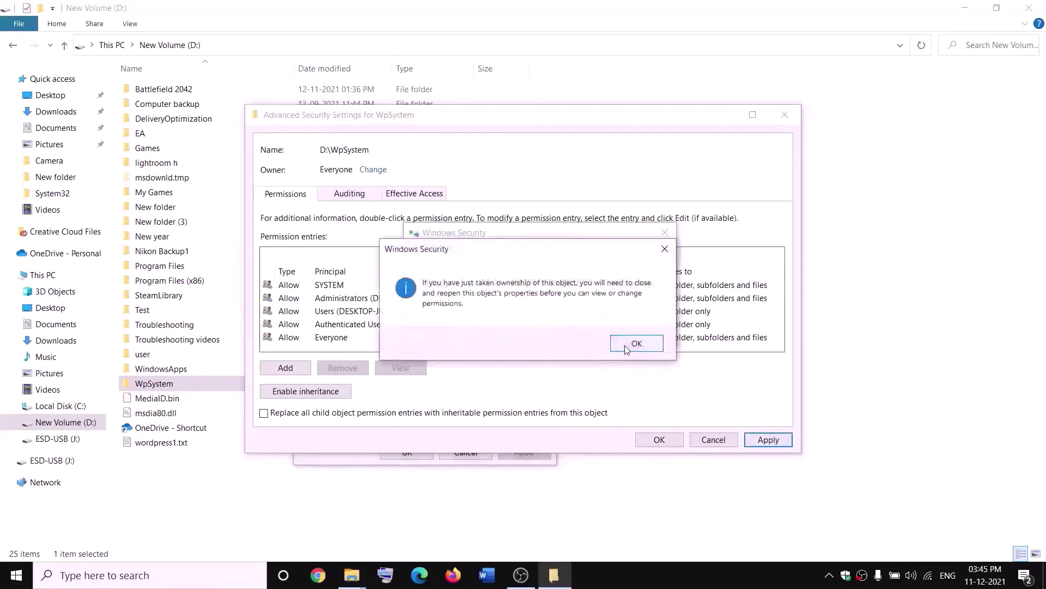
click(649, 343)
click(407, 452)
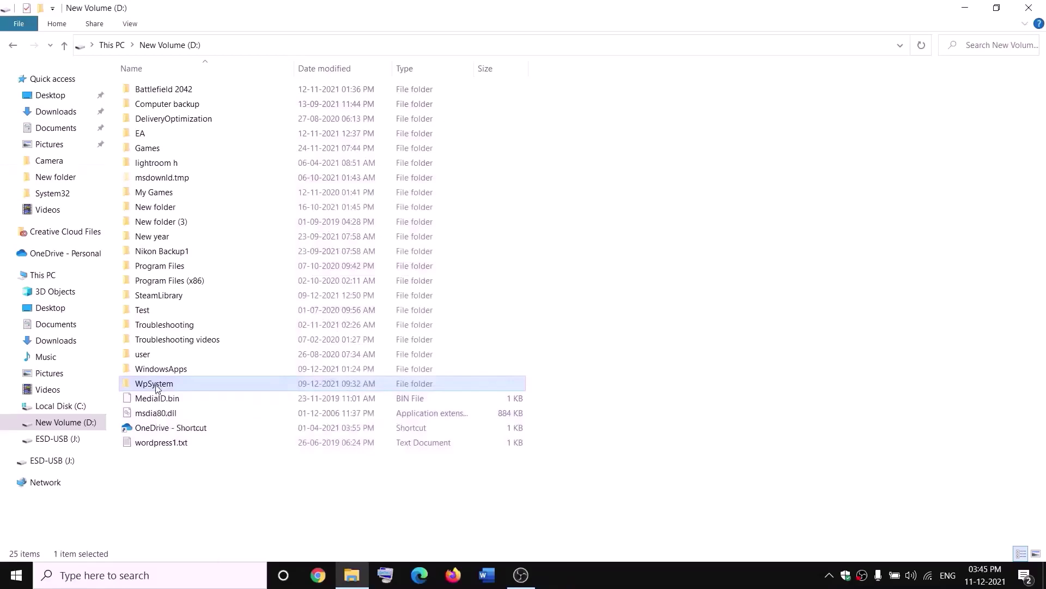
right_click(217, 384)
click(62, 551)
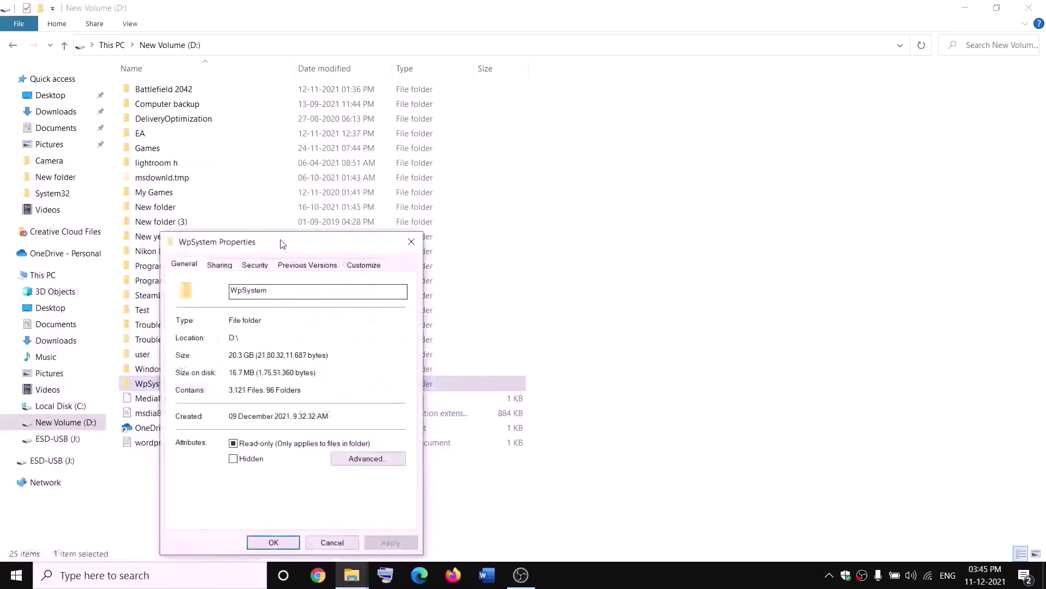
drag(280, 241, 410, 178)
click(386, 200)
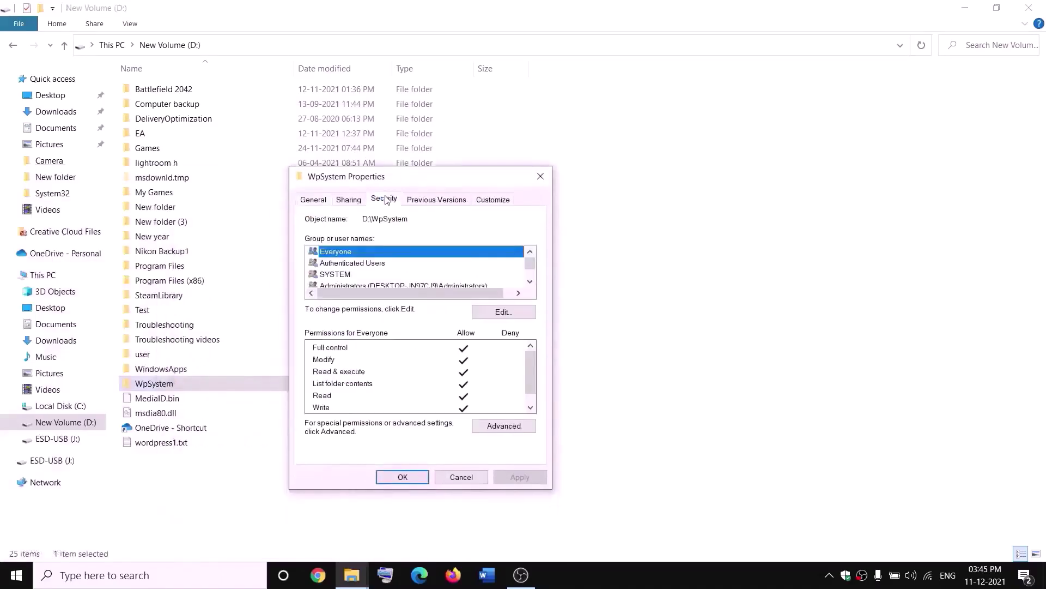
click(505, 427)
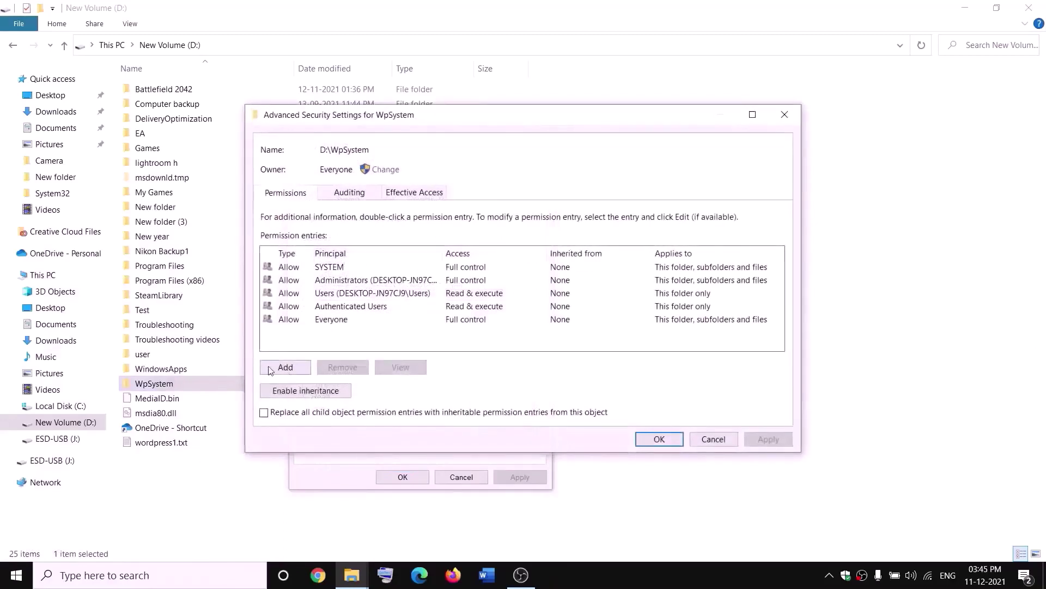
Step: Add an Allow permission entry giving Everyone full control of the WpSystem folder, apply it, and close the folder's properties
click(286, 368)
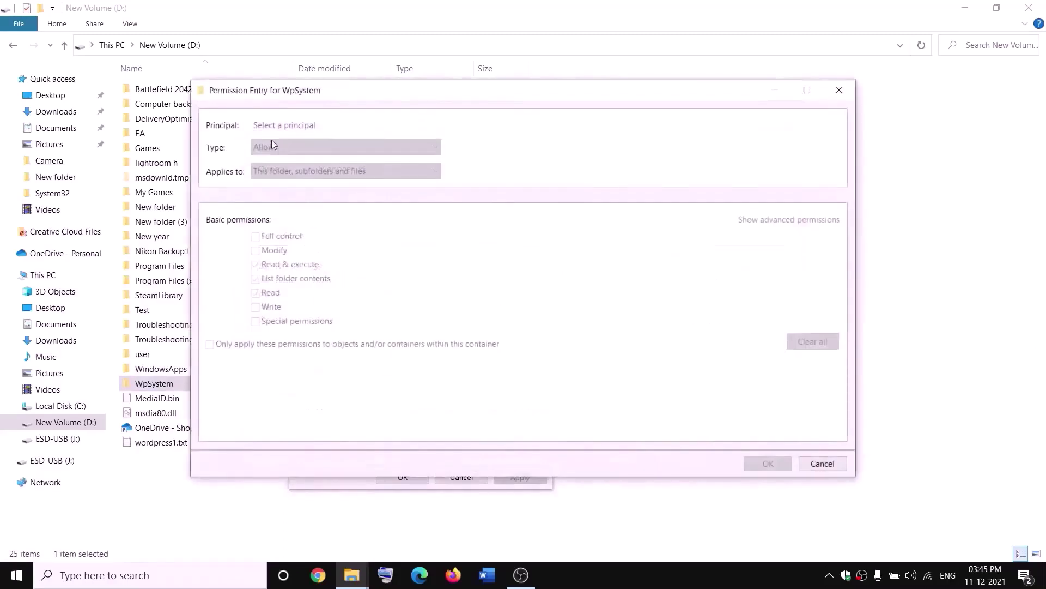
click(287, 126)
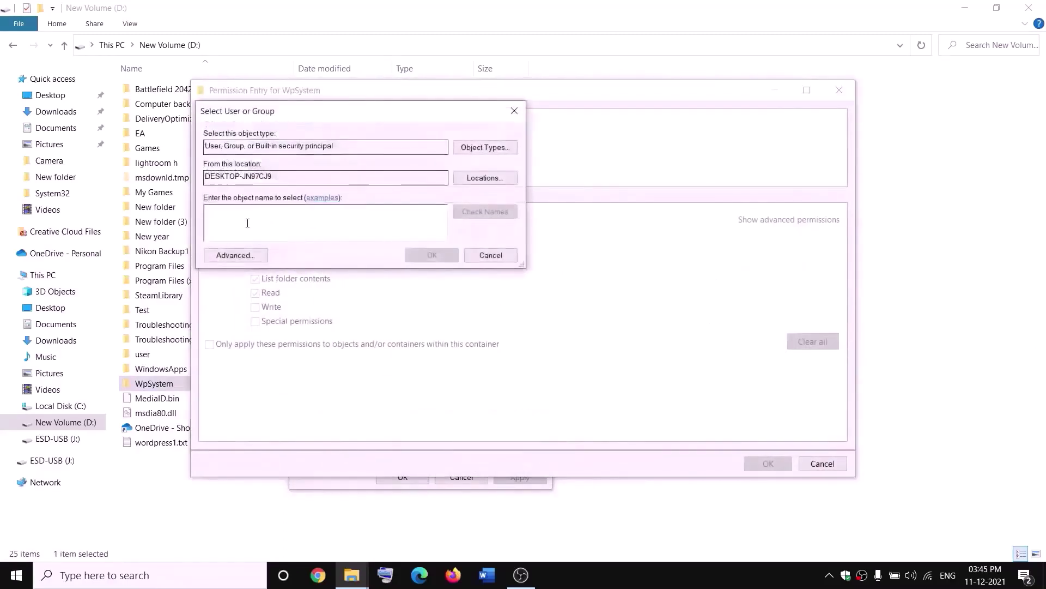
text(everyone)
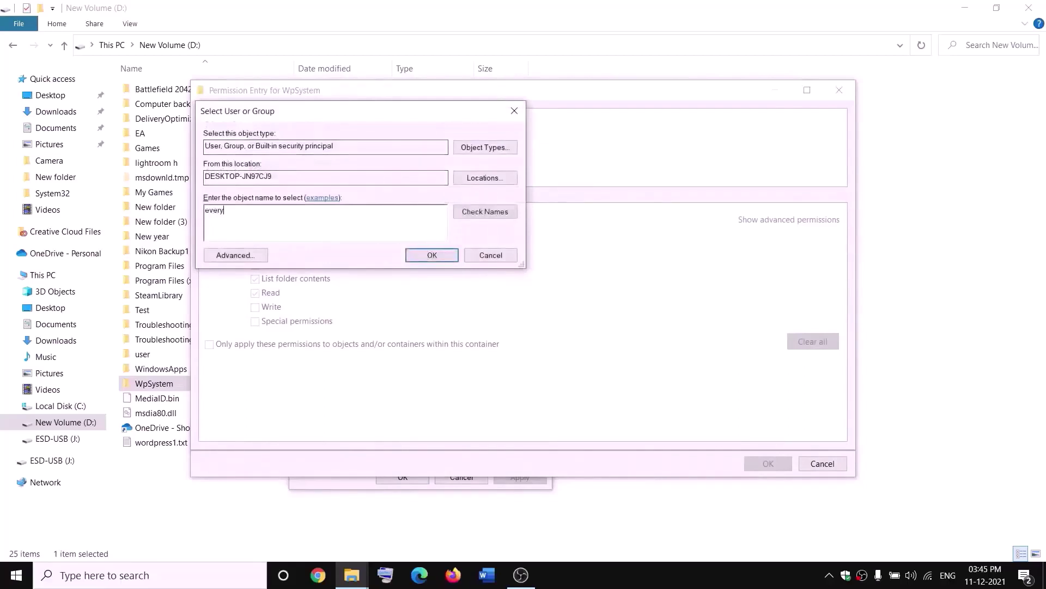
click(485, 211)
click(433, 255)
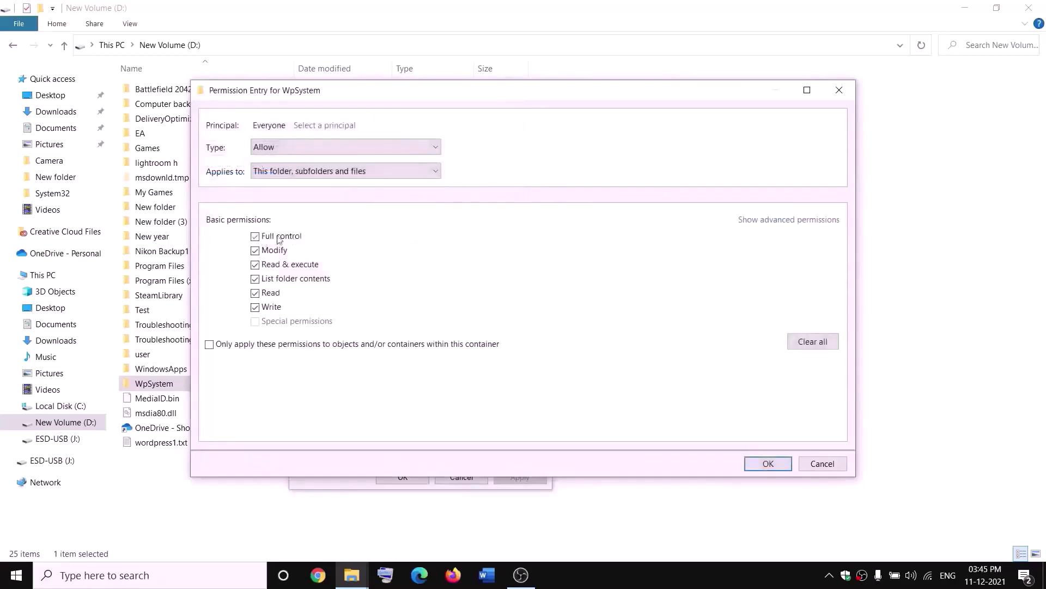
click(768, 463)
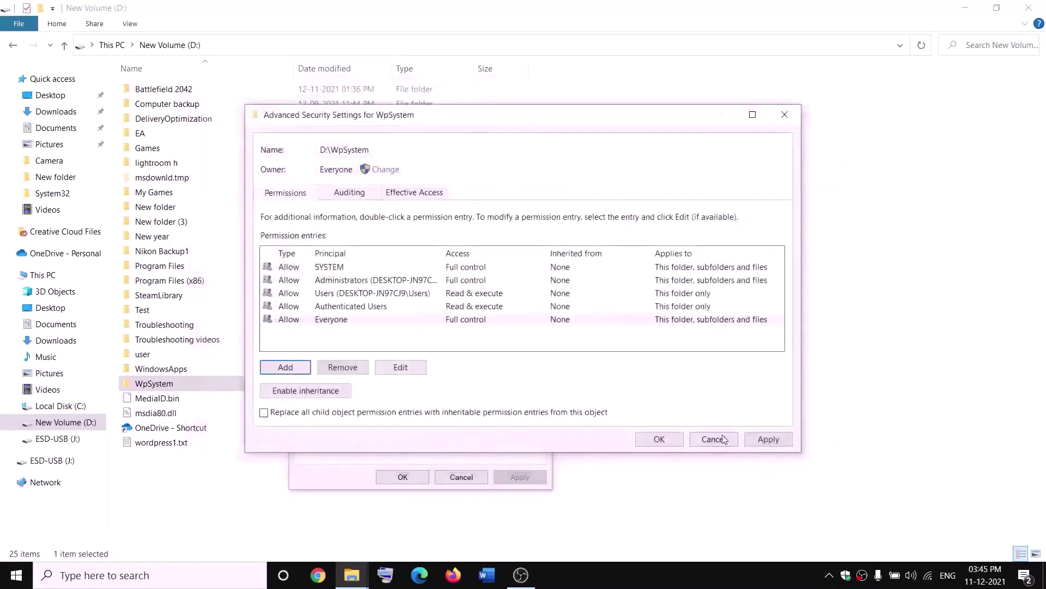
click(768, 440)
click(659, 439)
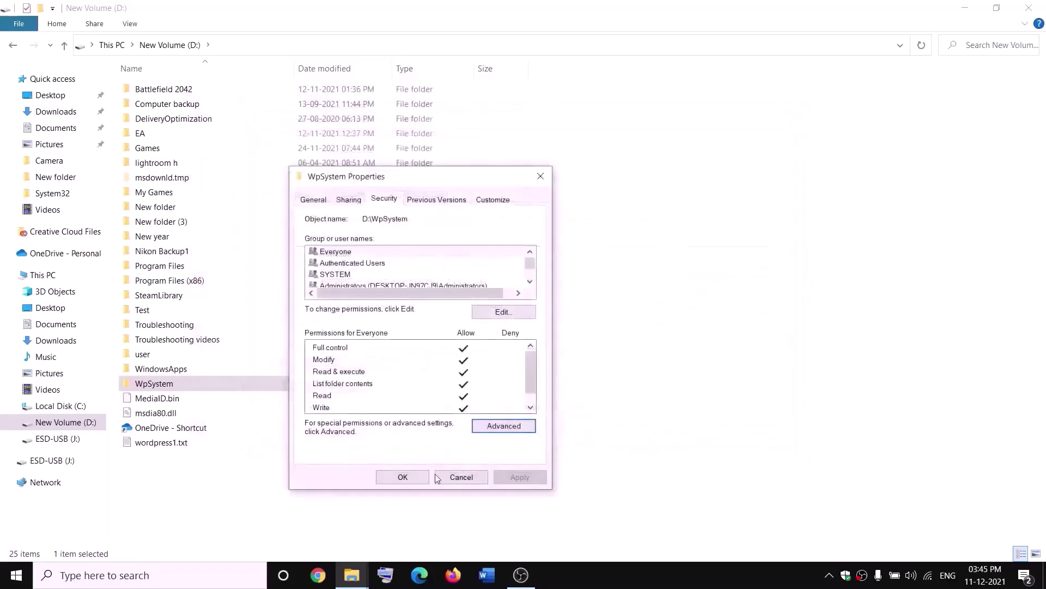
click(416, 479)
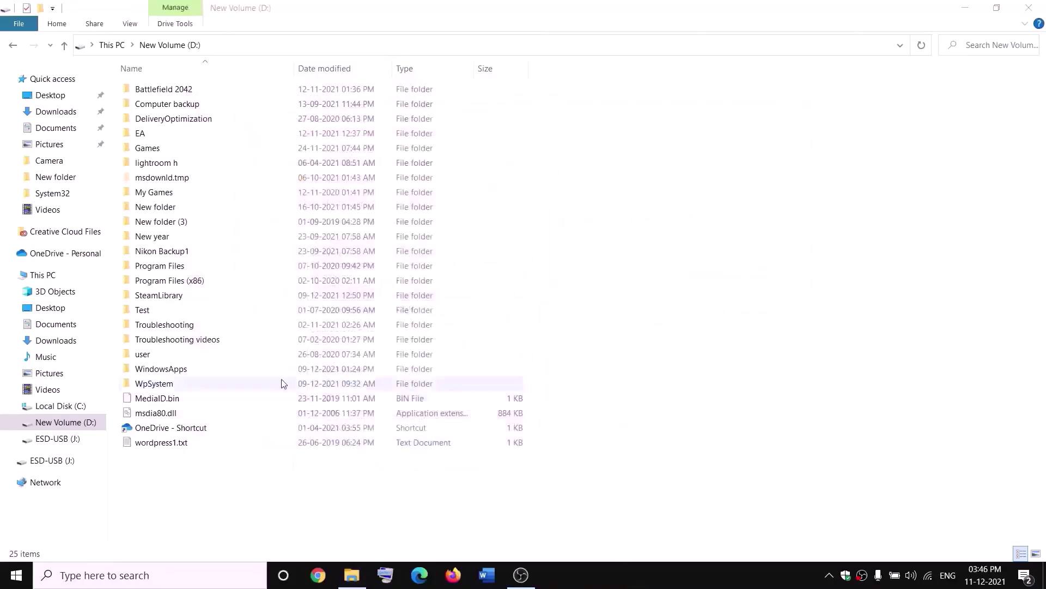
Step: Open the WpSystem folder's name for editing with the cursor at the end of the name
right_click(153, 387)
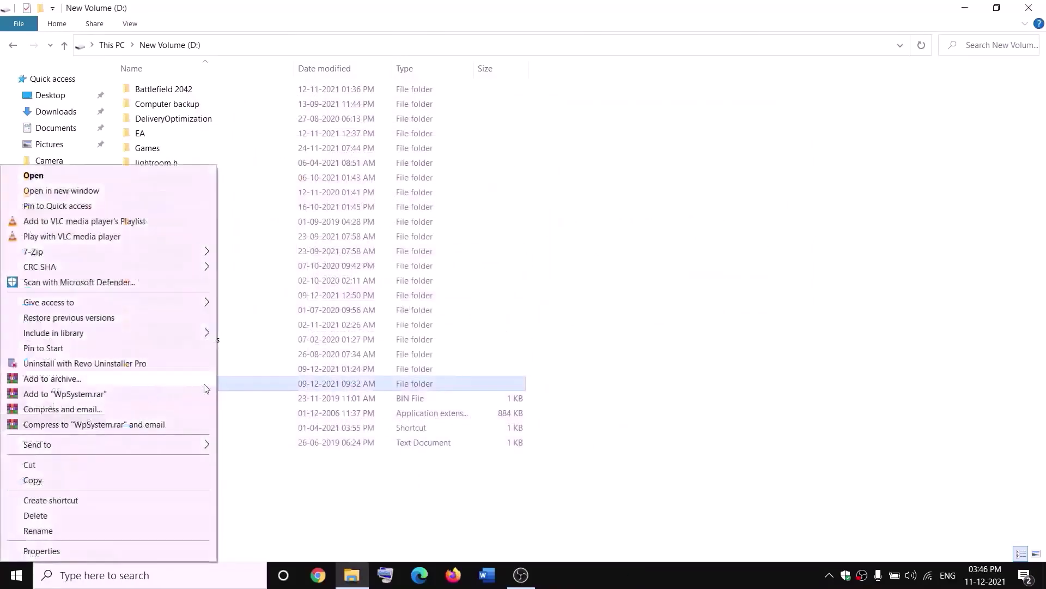
click(38, 530)
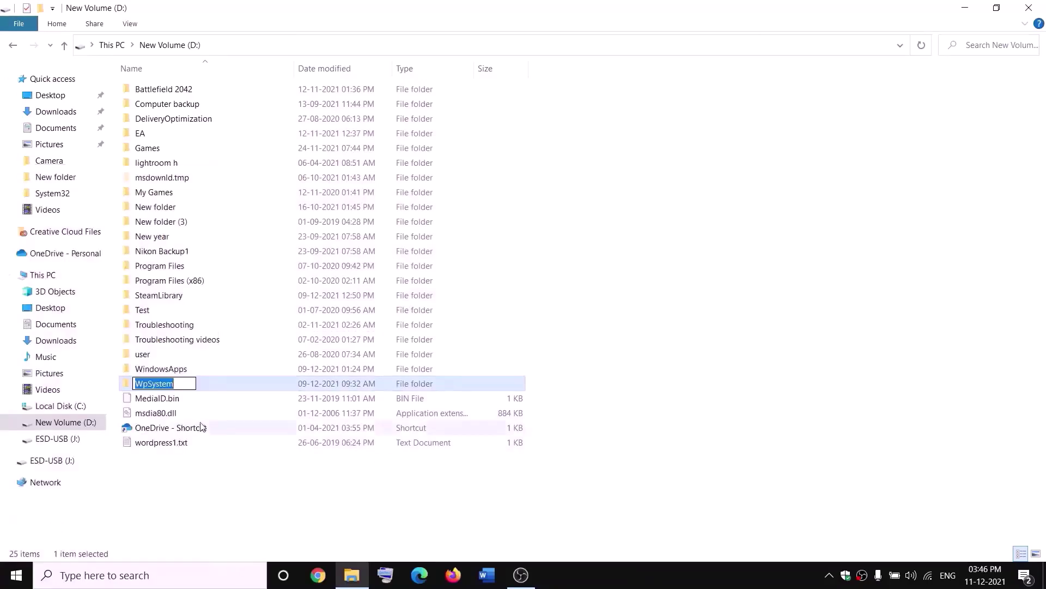
key(End)
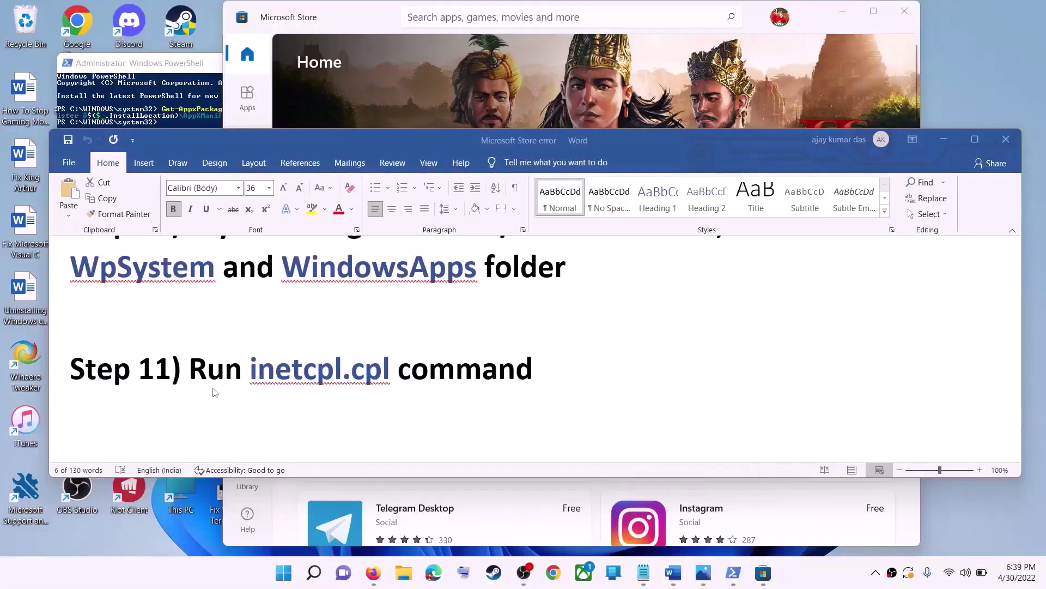
Step: Highlight the Step 11 instruction in the Word document, then search Windows for inetcpl.cpl and open Internet Properties
click(211, 376)
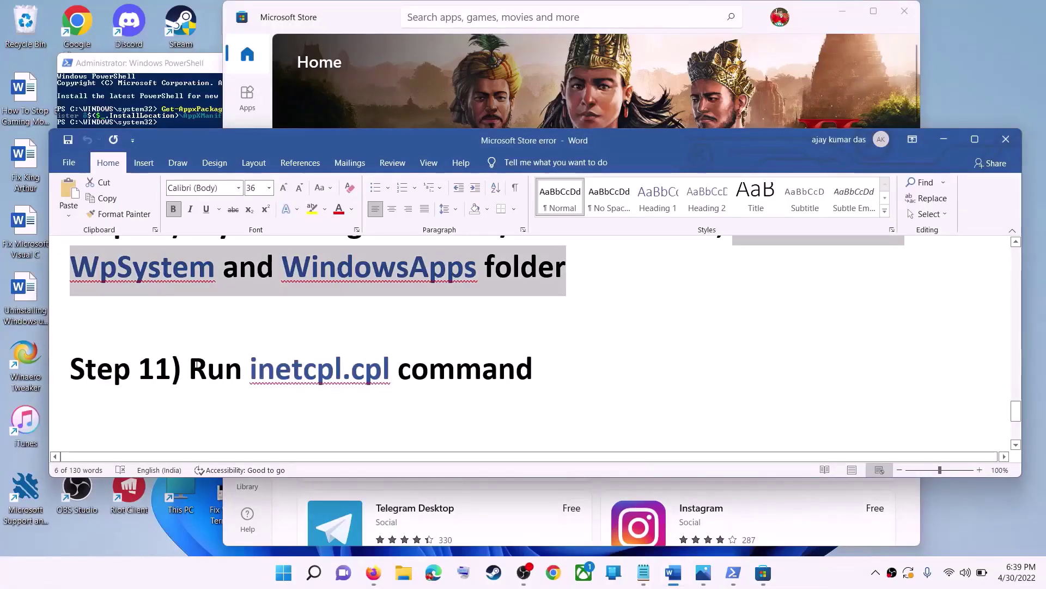
drag(190, 371, 439, 372)
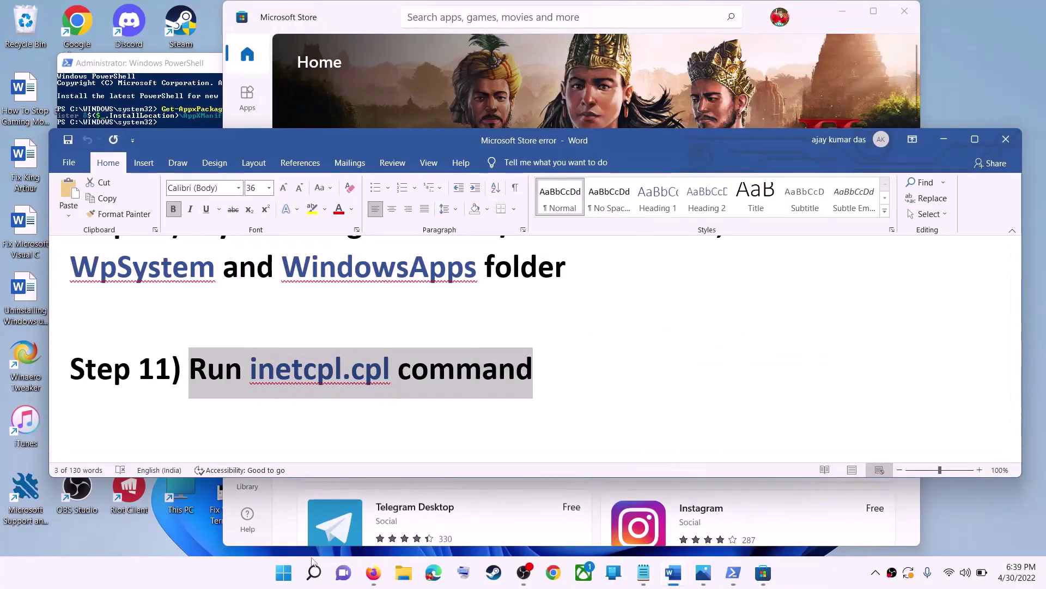
click(284, 572)
text(i)
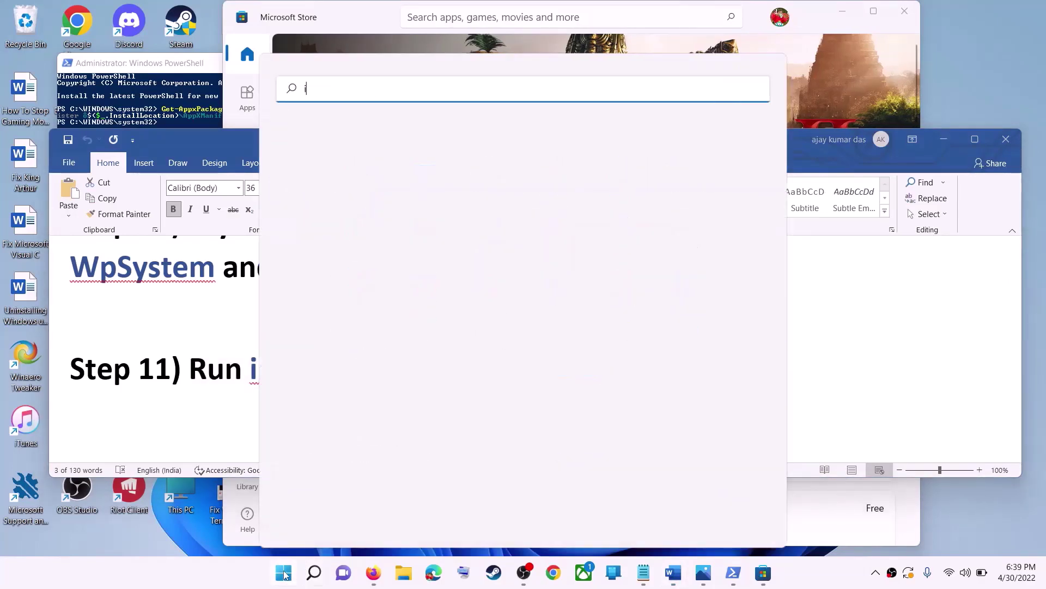
text(netc)
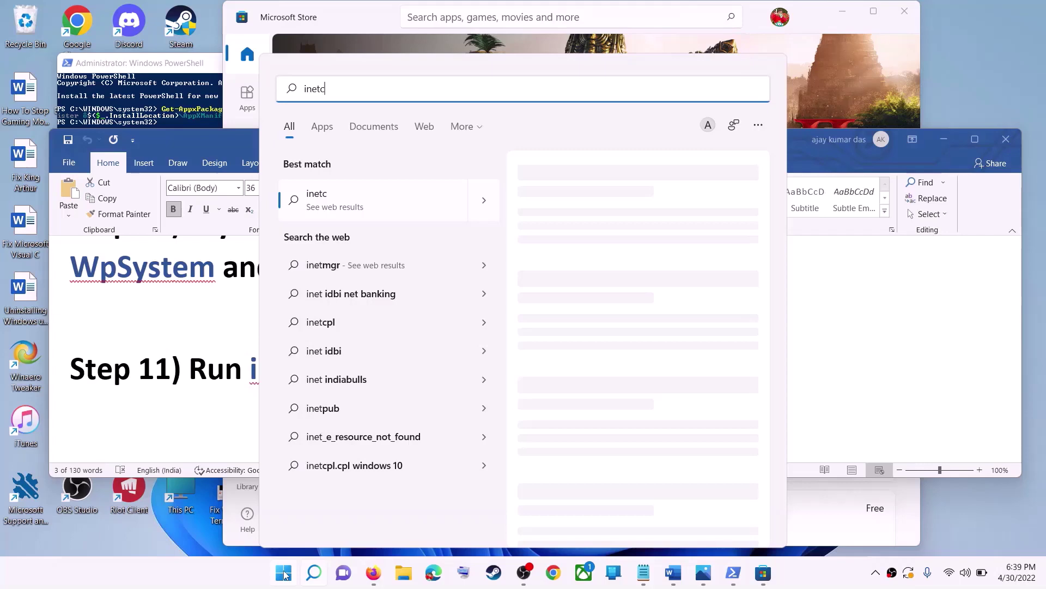
text(pl.cpl)
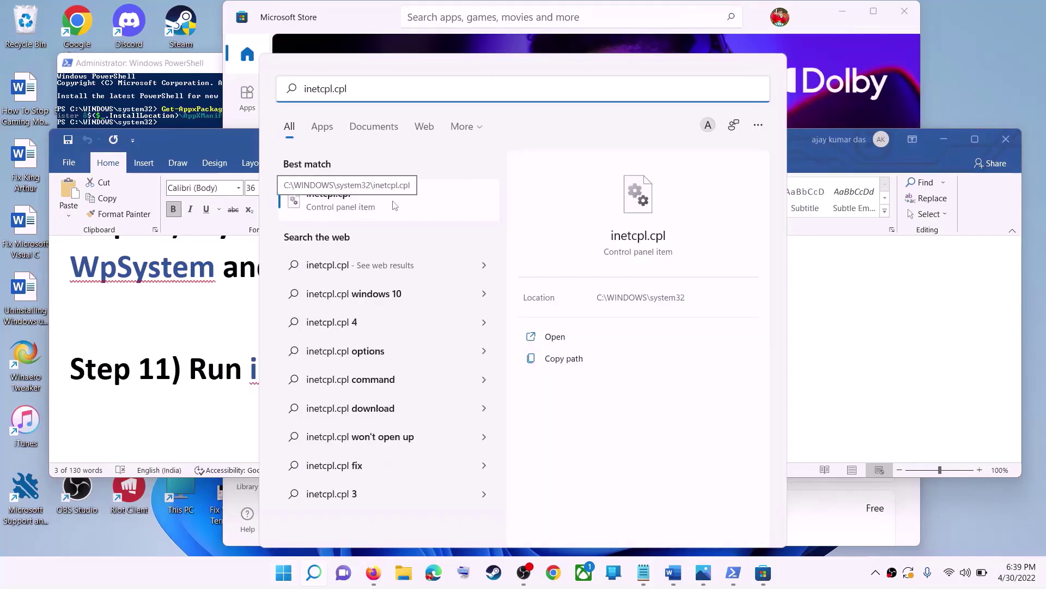
click(395, 205)
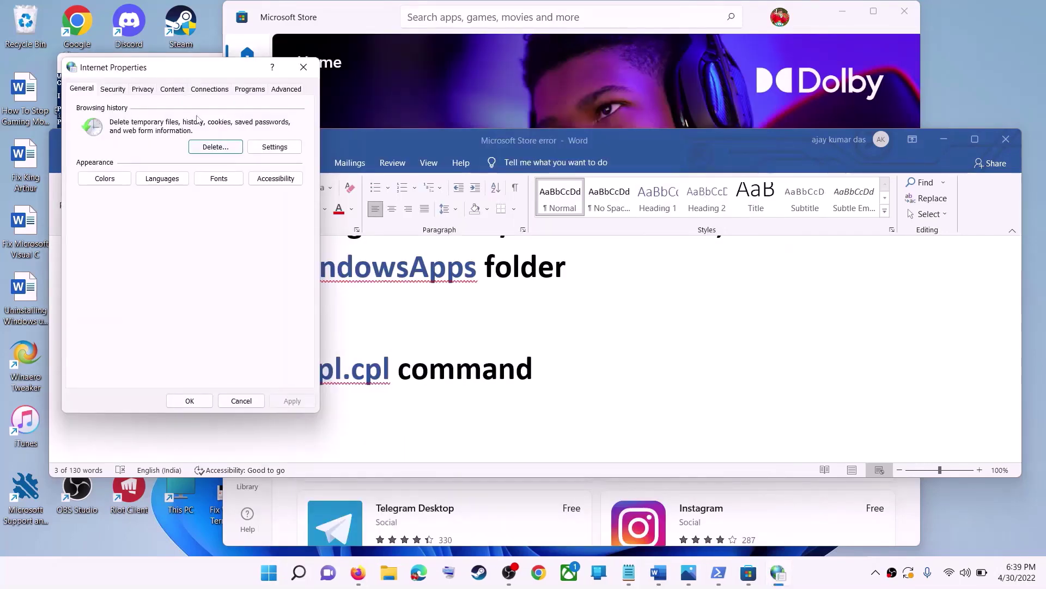
Step: Check the TLS options in the advanced Internet Properties settings and close the dialog
click(581, 132)
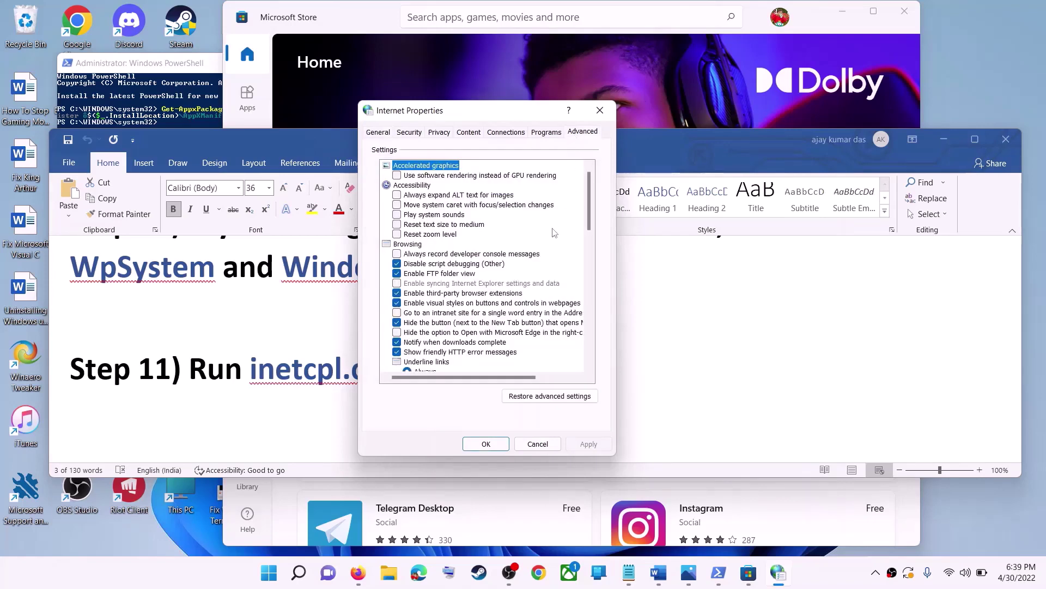
scroll(554, 233, down, 15)
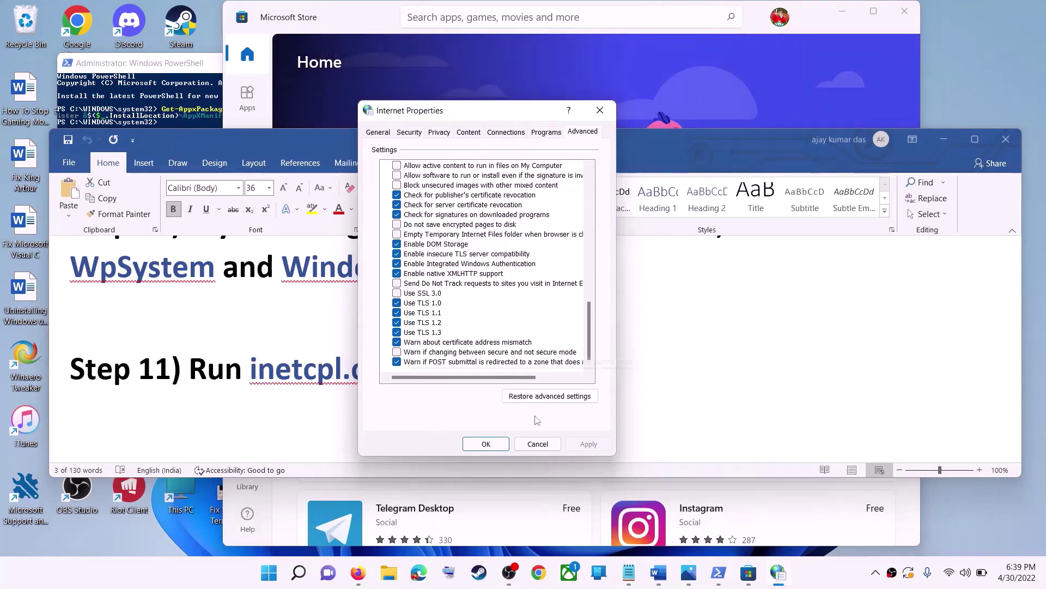
click(496, 445)
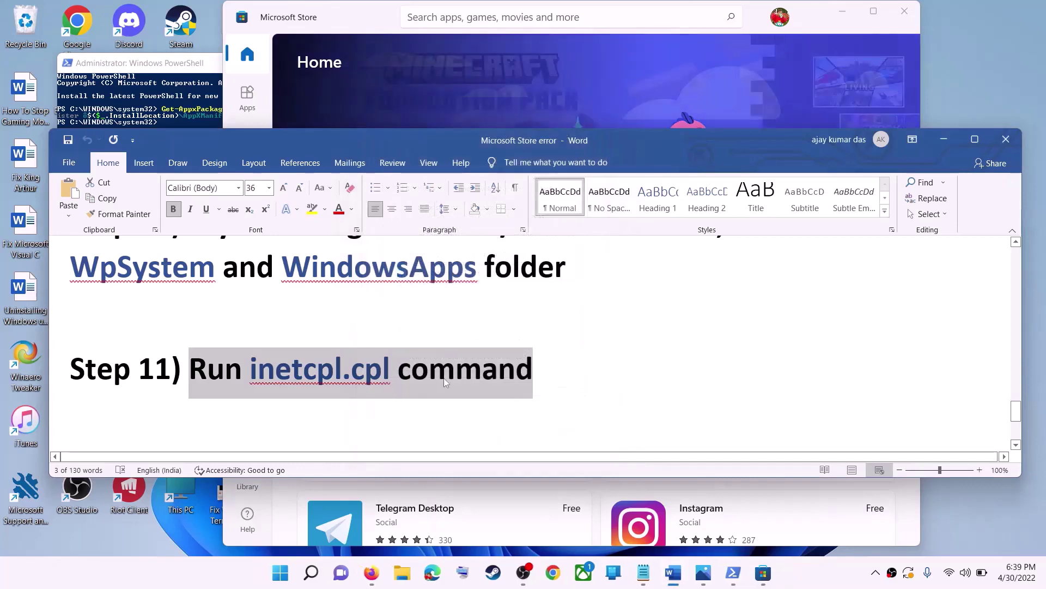
Step: Review the Word instructions on updating Windows with the media creation tool, highlighting the Windows 10 and Windows 11 download links
click(314, 320)
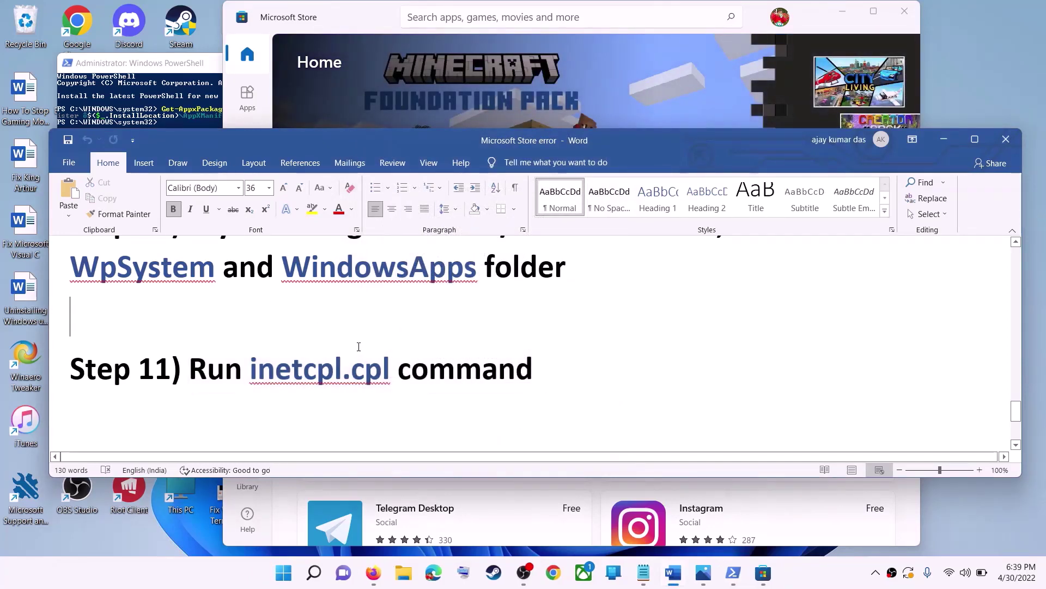
scroll(314, 319, down, 3)
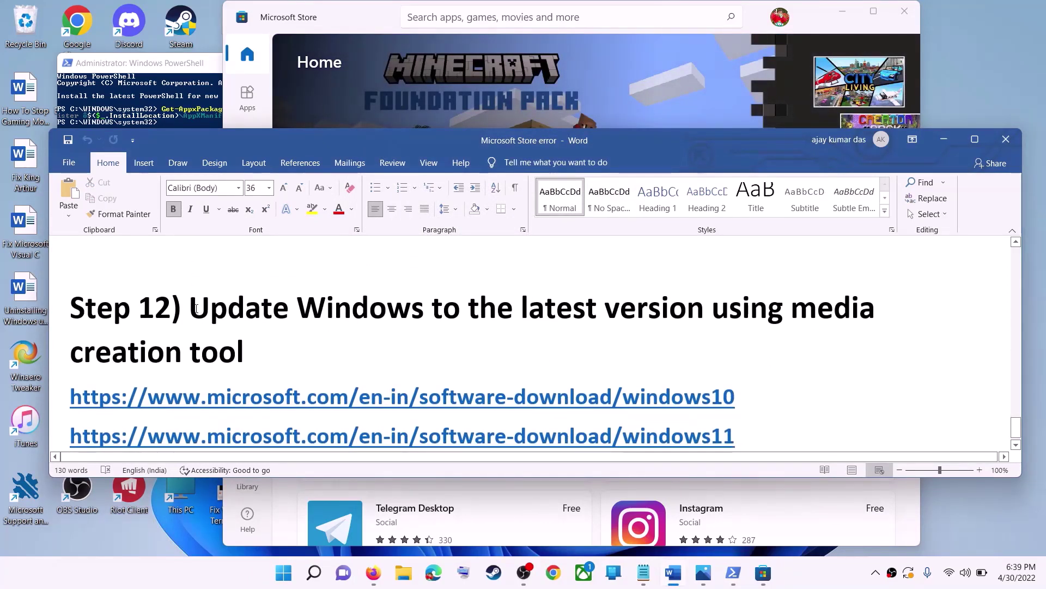
drag(196, 308, 251, 353)
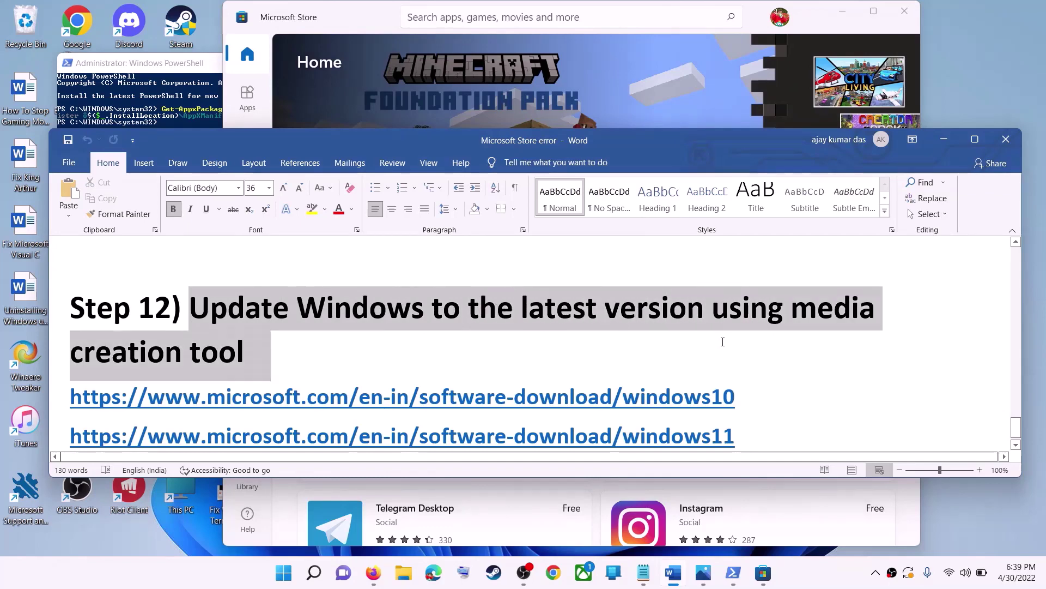
click(246, 352)
scroll(327, 352, down, 1)
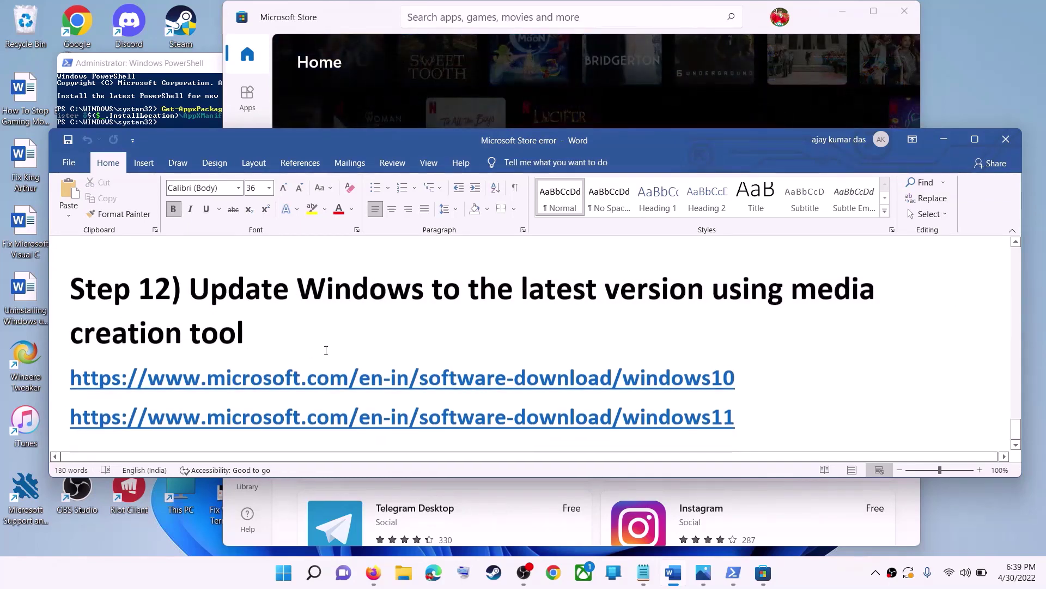
triple_click(392, 389)
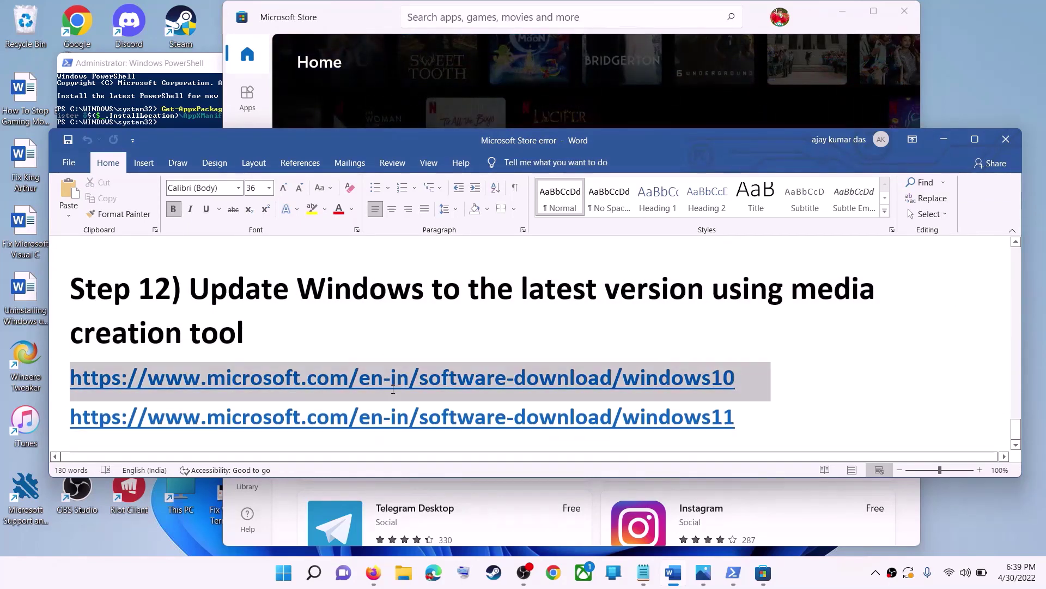
triple_click(759, 417)
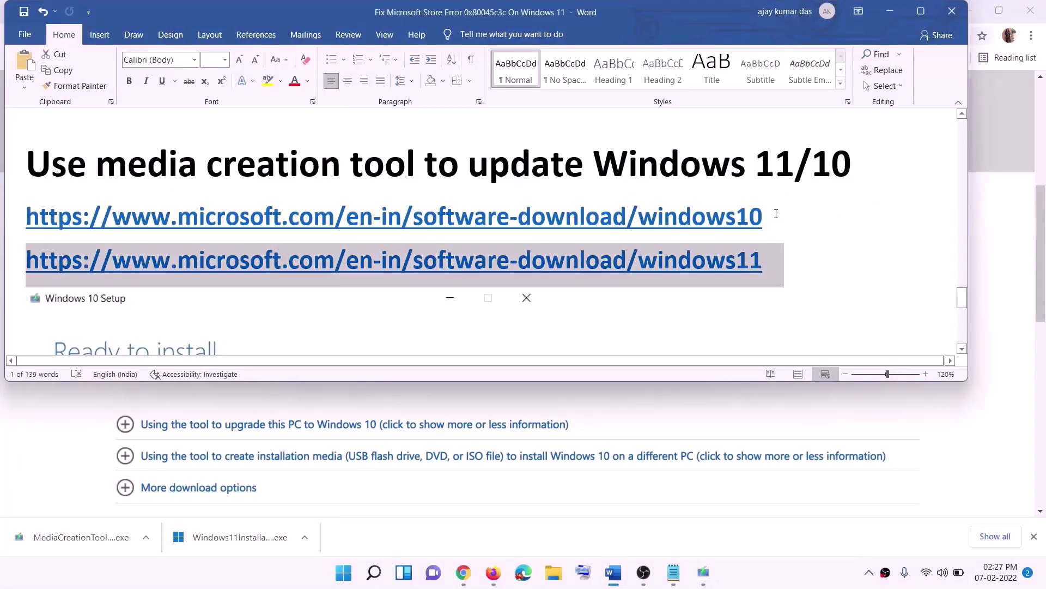
triple_click(775, 216)
triple_click(779, 262)
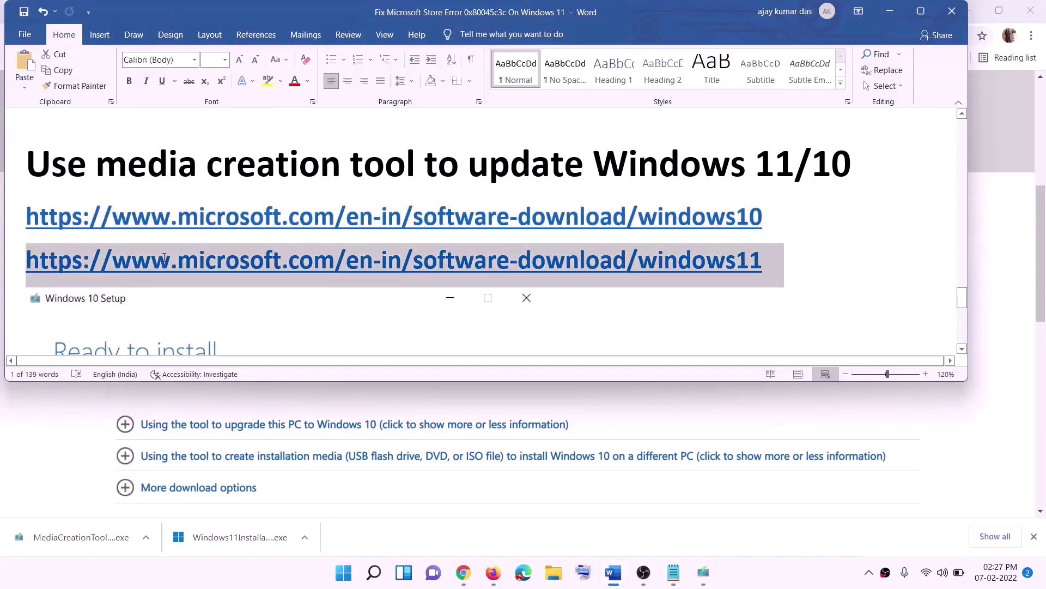
Step: Minimize the Word document and examine the media creation tool section of Microsoft's Windows 10 download page in Chrome
click(890, 10)
scroll(443, 278, up, 6)
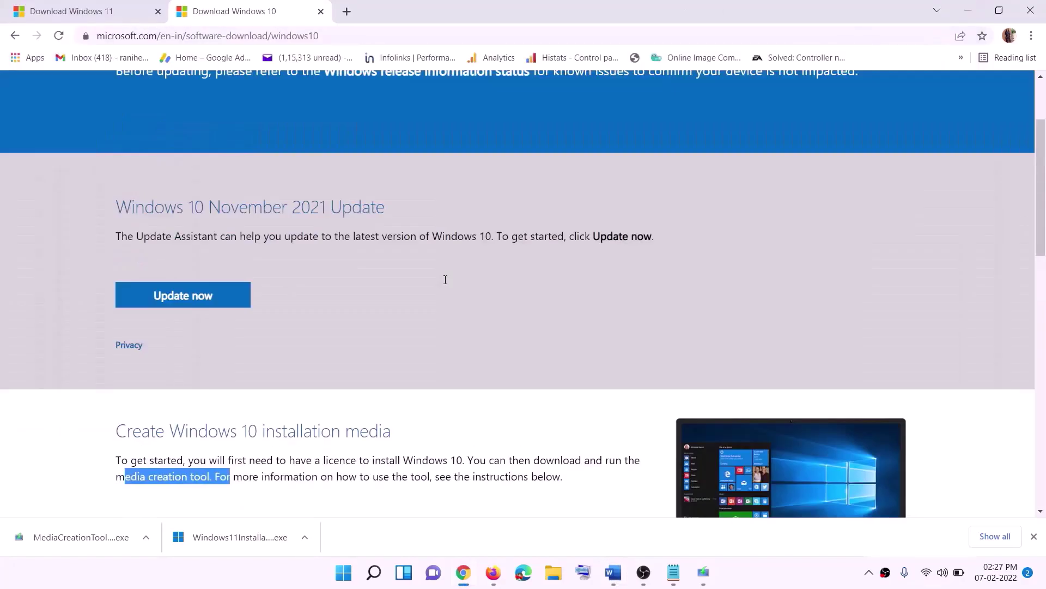
scroll(351, 307, down, 5)
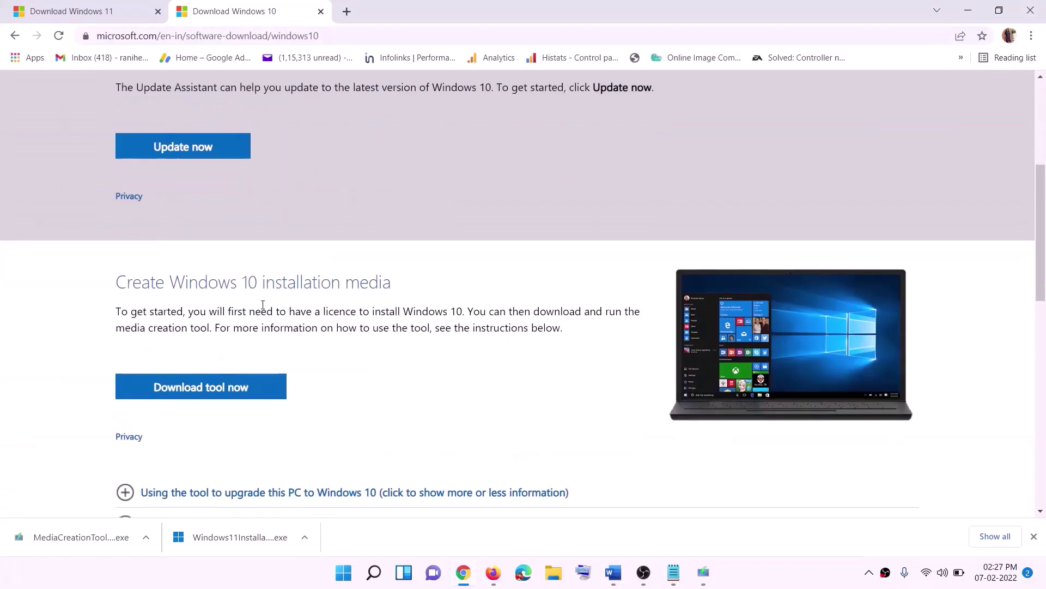
drag(125, 327, 234, 327)
scroll(350, 302, down, 1)
scroll(351, 303, down, 2)
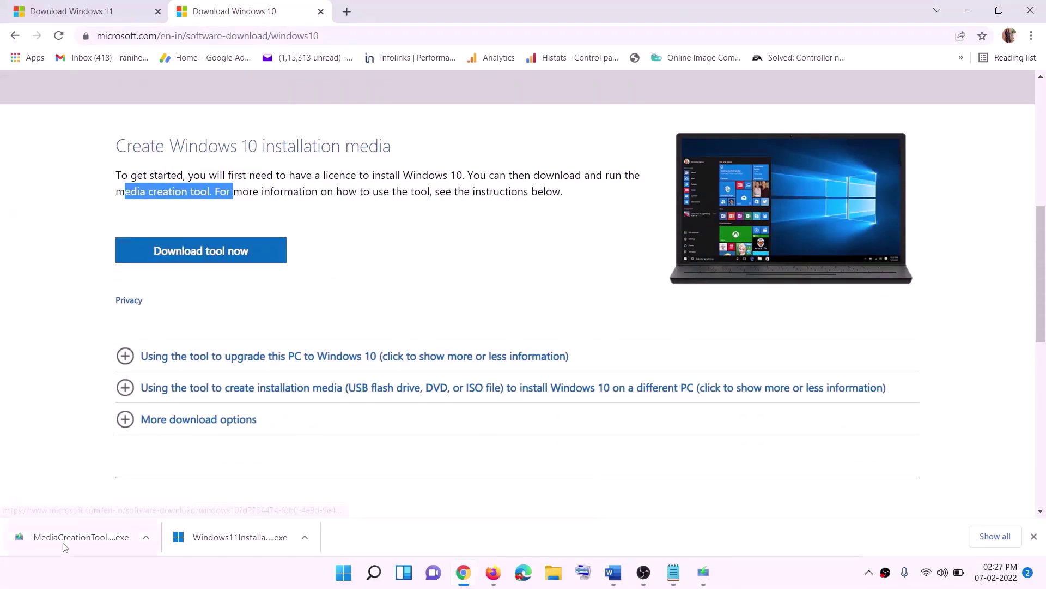
Step: Continue Windows 10 Setup with the Upgrade this PC now option and start downloading Windows 10
click(712, 580)
click(682, 445)
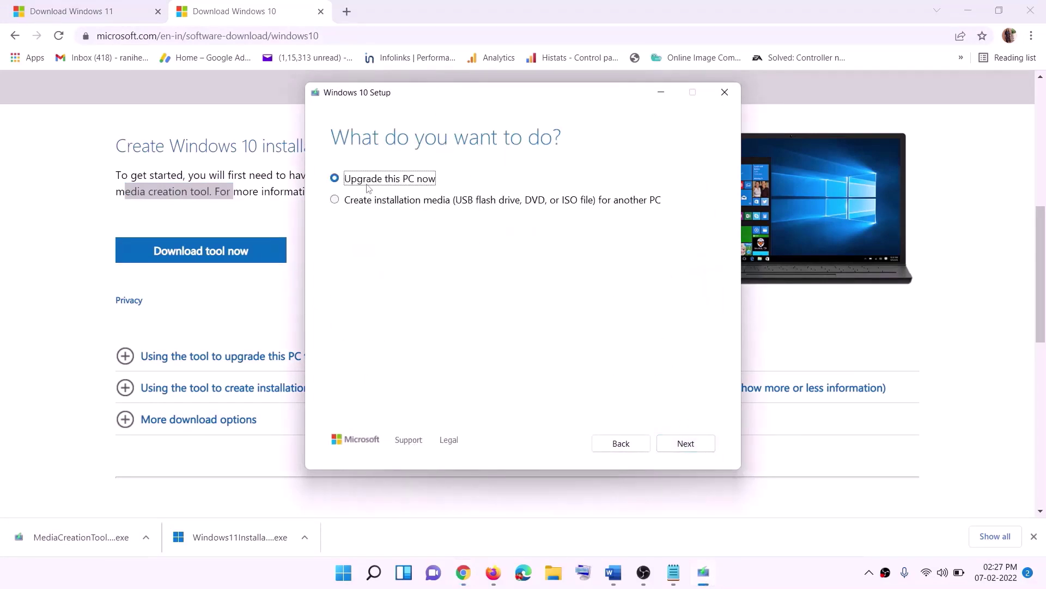
click(685, 443)
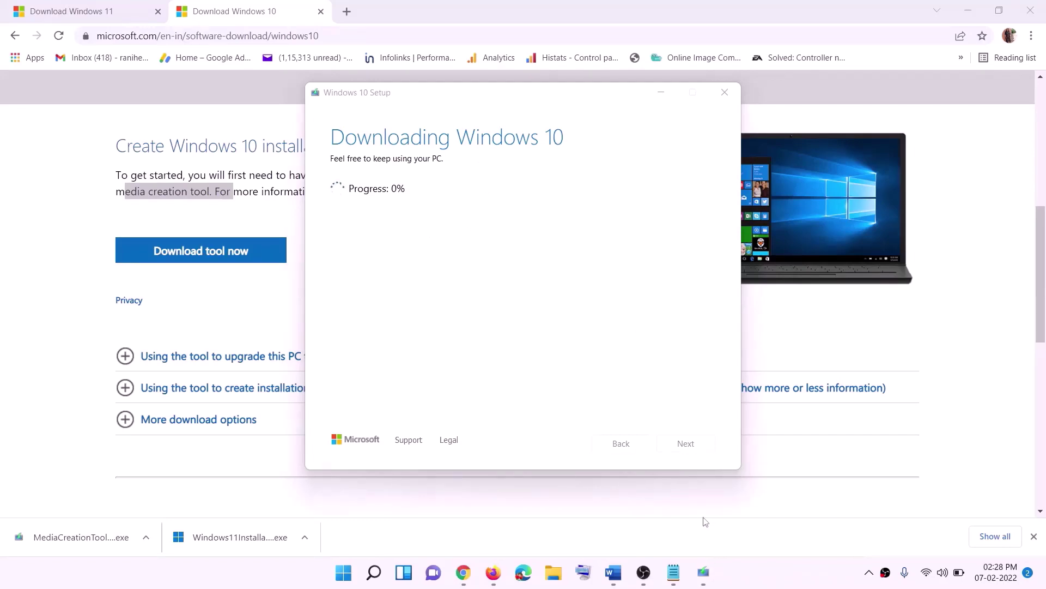
Step: Switch to the Word document, maximize it and review the Windows 10 Ready to install screenshot
click(613, 572)
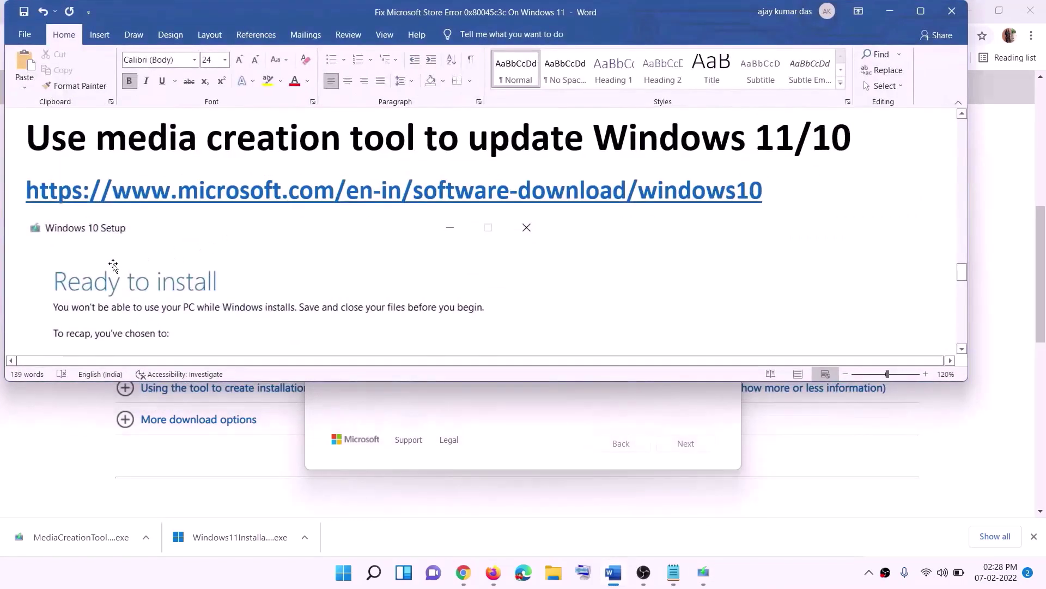
scroll(113, 266, down, 1)
click(921, 10)
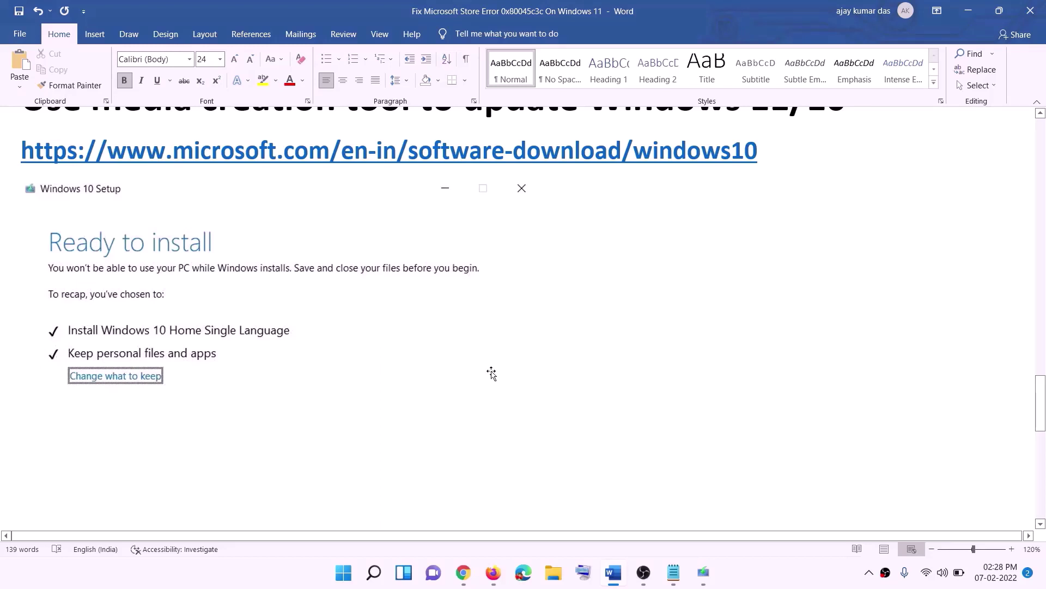
scroll(490, 374, down, 3)
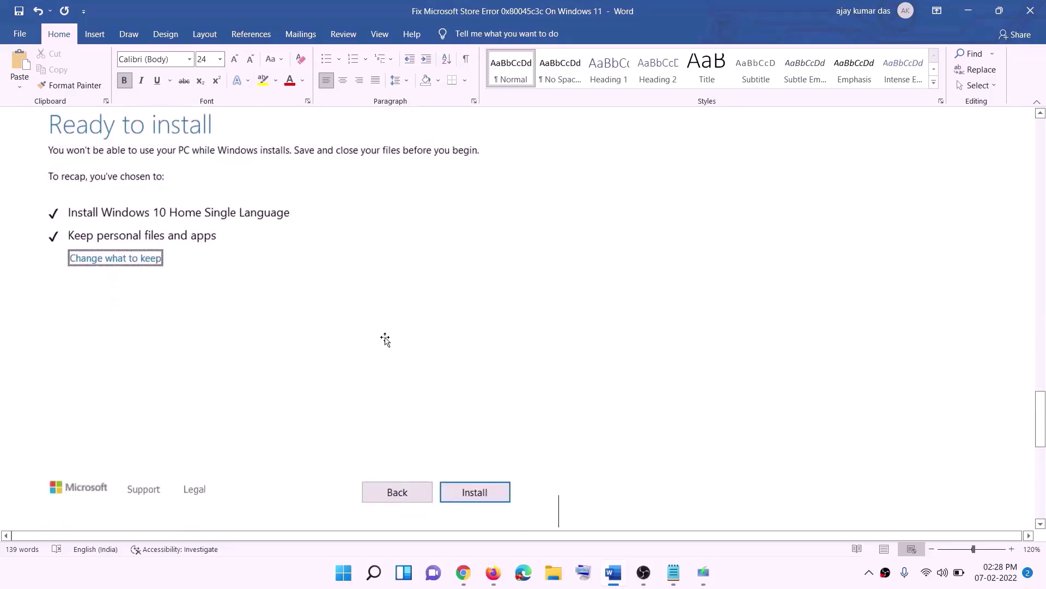
scroll(427, 337, up, 1)
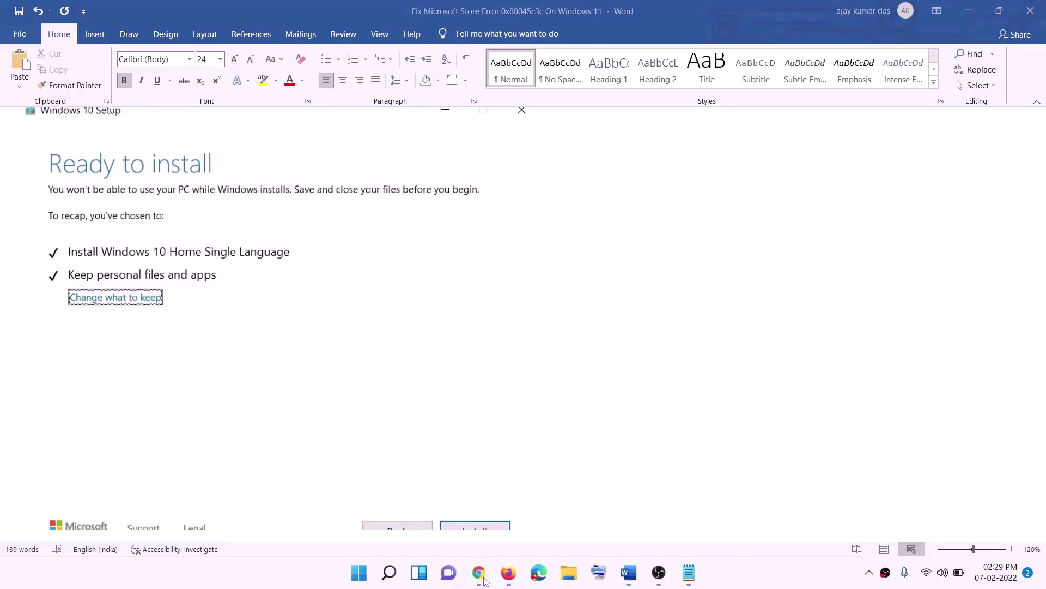
Step: Switch to the Windows 11 download page in Chrome, highlight the media creation tool text and download the tool for creating installation media
click(478, 572)
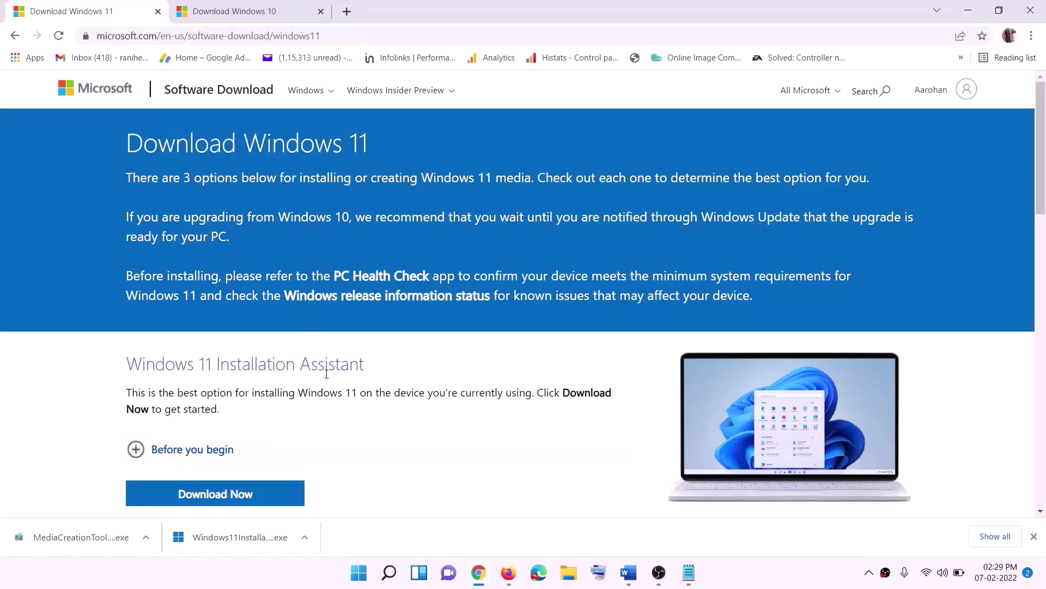
scroll(185, 460, down, 5)
drag(194, 323, 287, 323)
drag(195, 323, 302, 323)
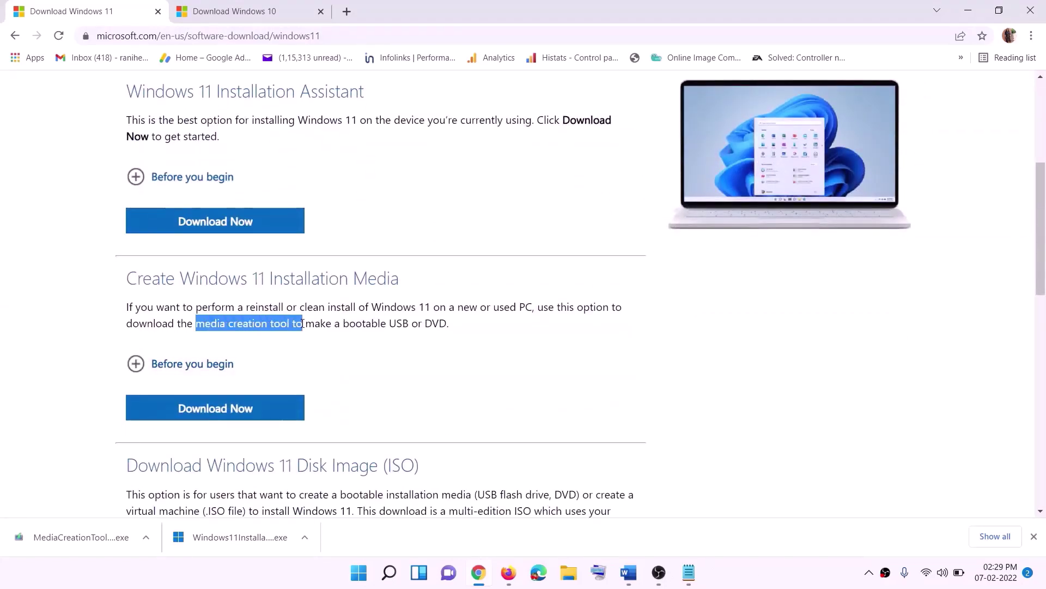
click(208, 416)
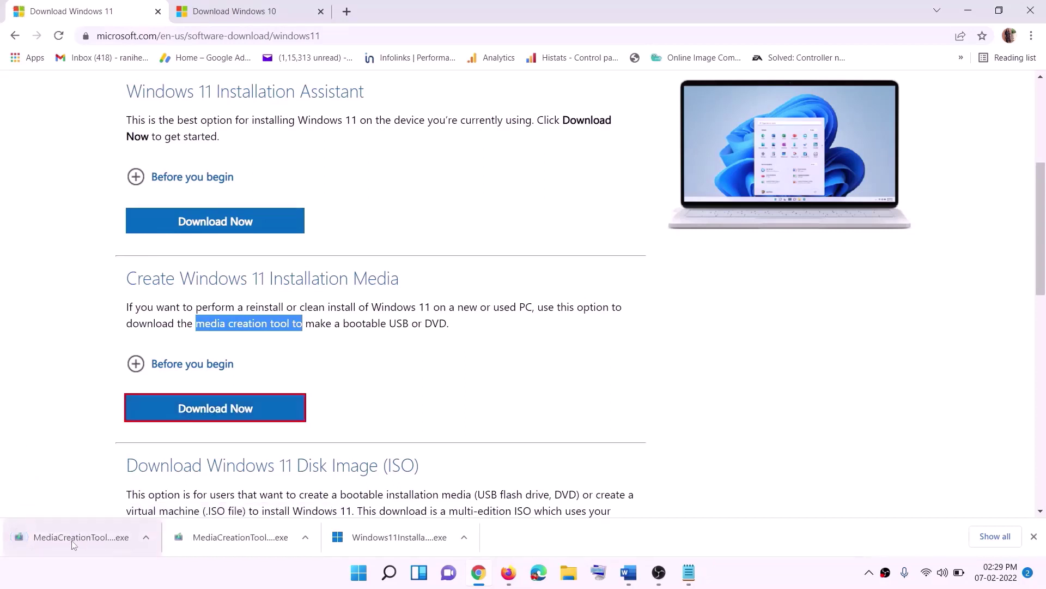
Step: Run the downloaded media creation tool with administrator permission, accept the license terms and keep the recommended language and edition
click(32, 538)
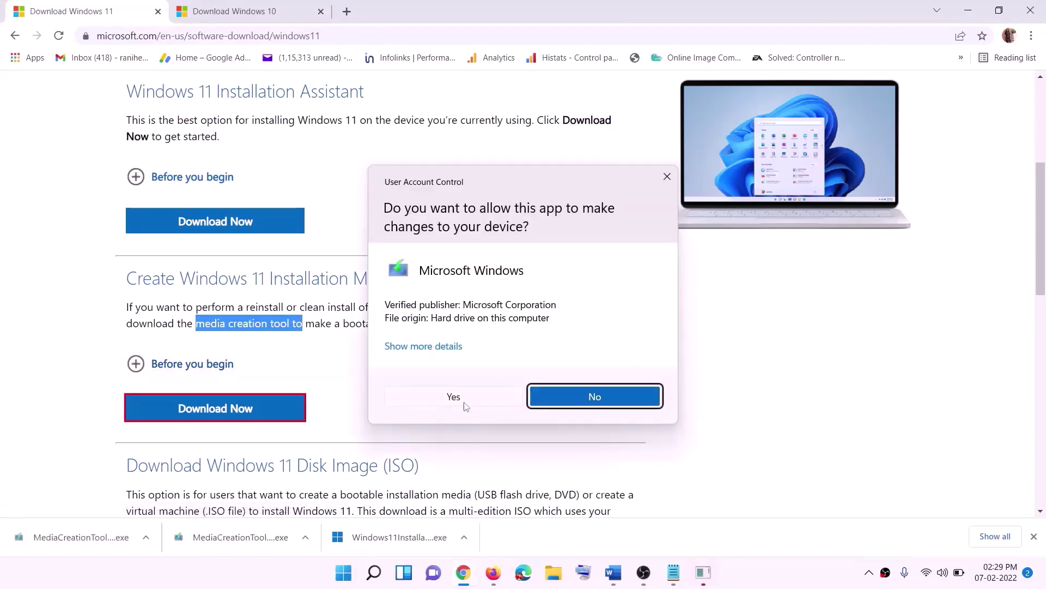
click(463, 404)
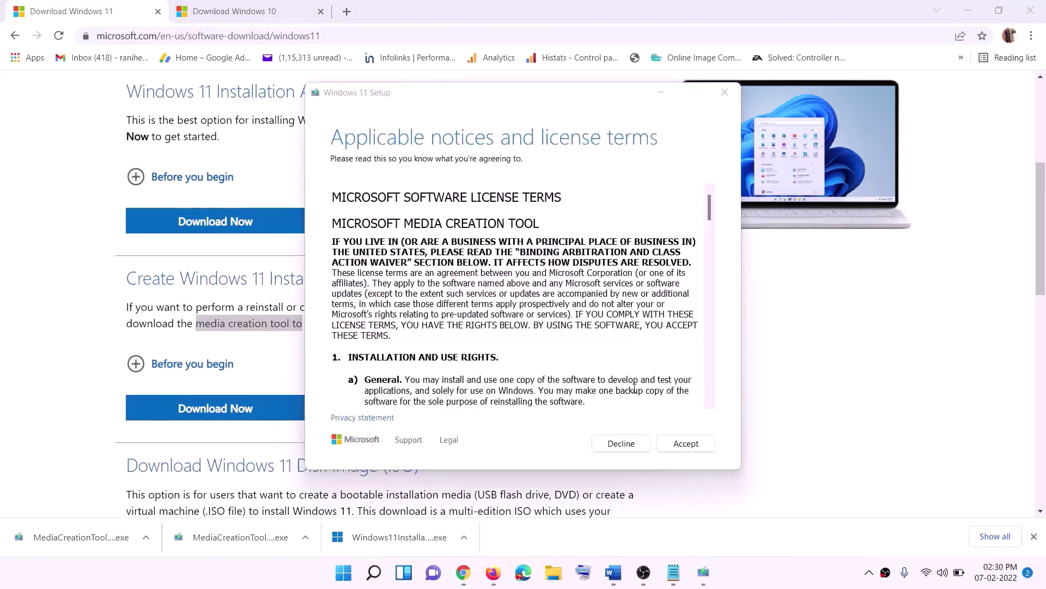
click(672, 443)
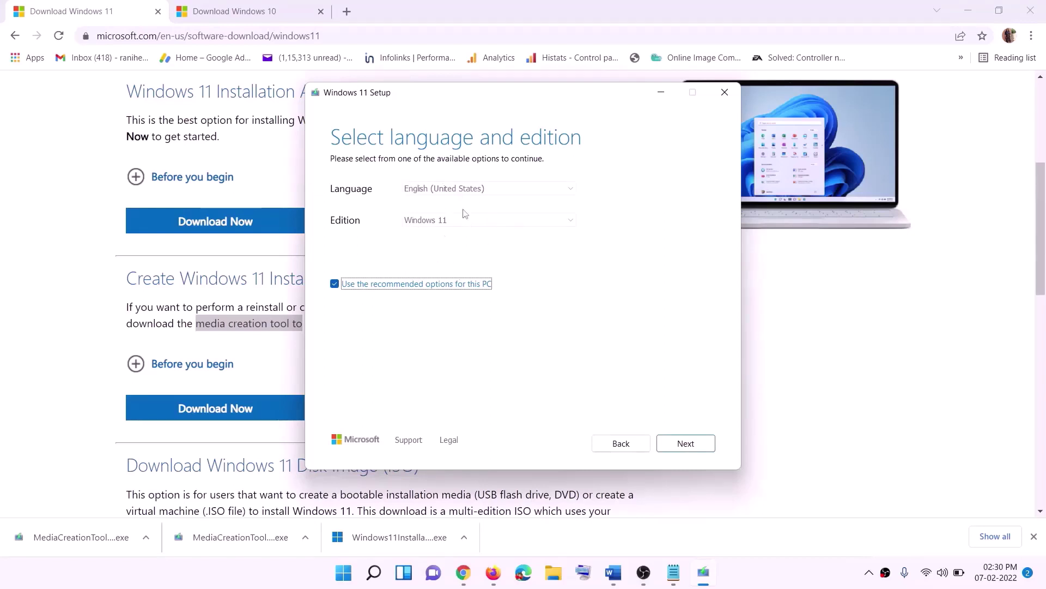
click(678, 445)
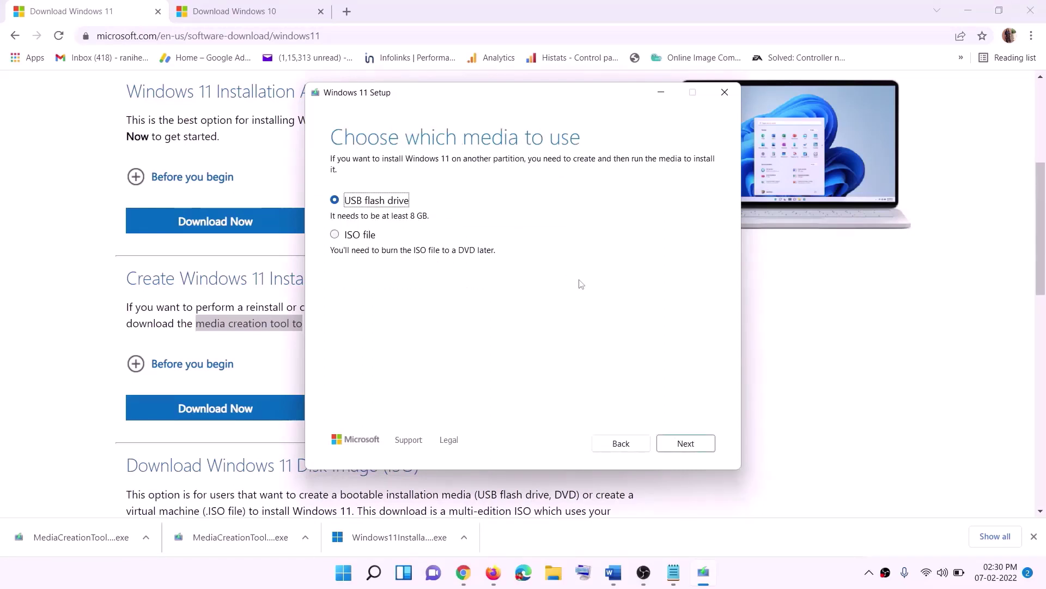
Step: Choose ISO file as the installation media and save it to the Desktop under the name Windows
click(342, 239)
click(690, 443)
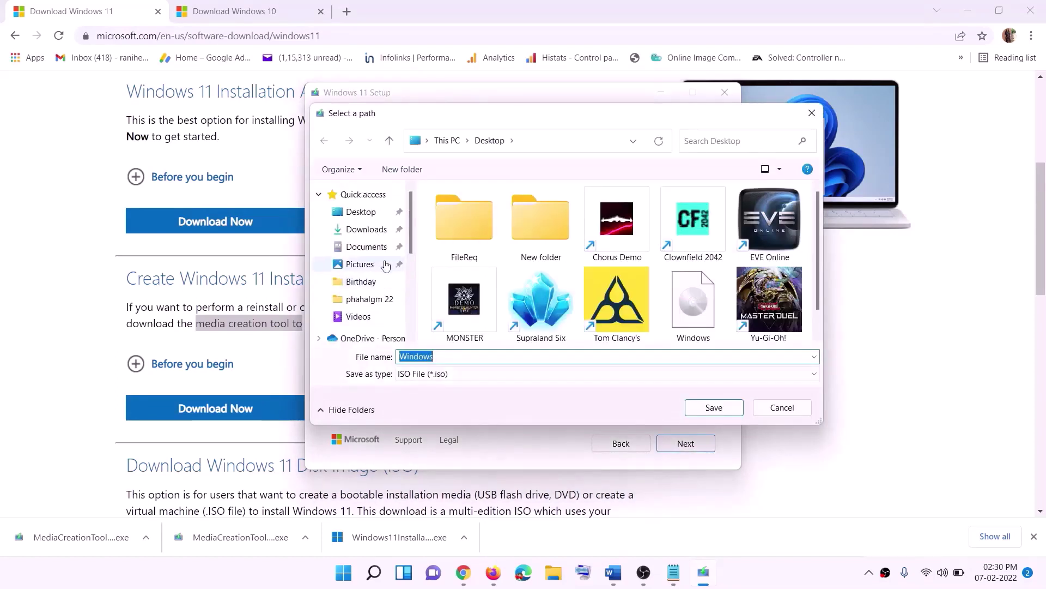
click(362, 213)
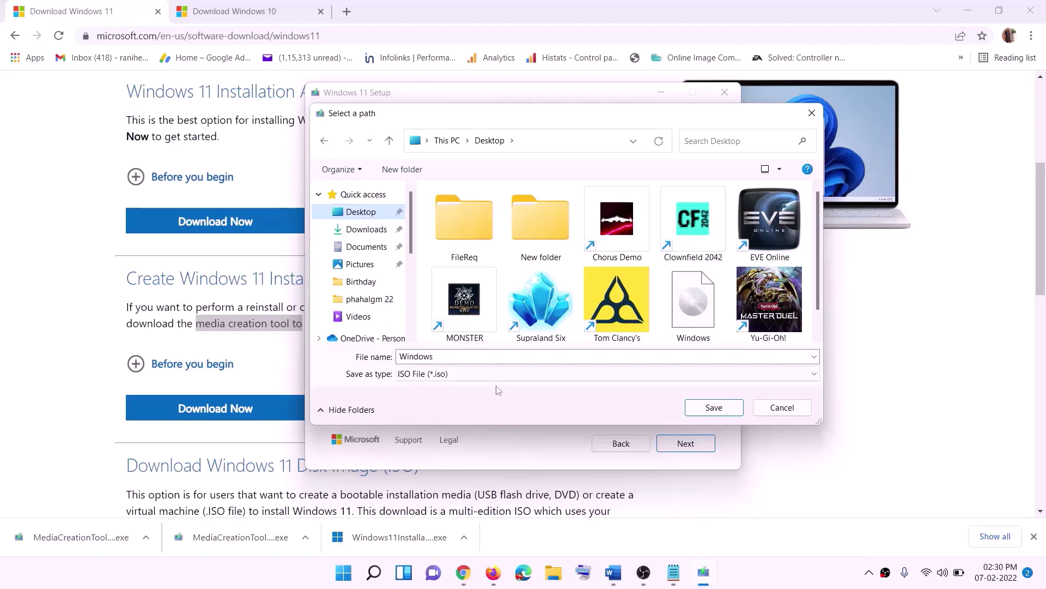
click(707, 407)
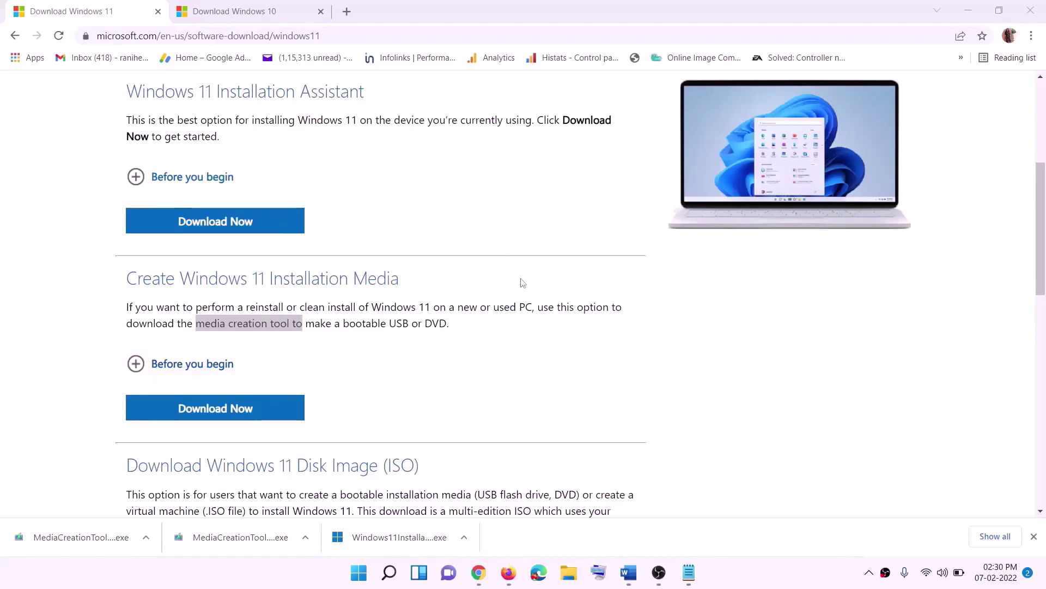
Step: Show the desktop, move the Windows ISO file directly above the Firefox icon and open it to mount the image
key(super+d)
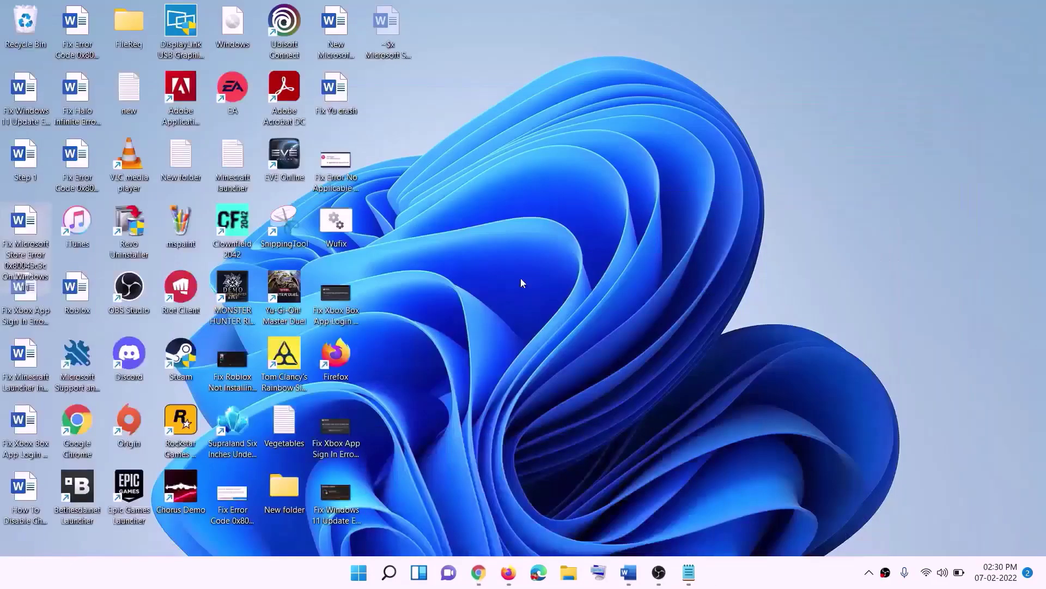
drag(246, 27, 338, 296)
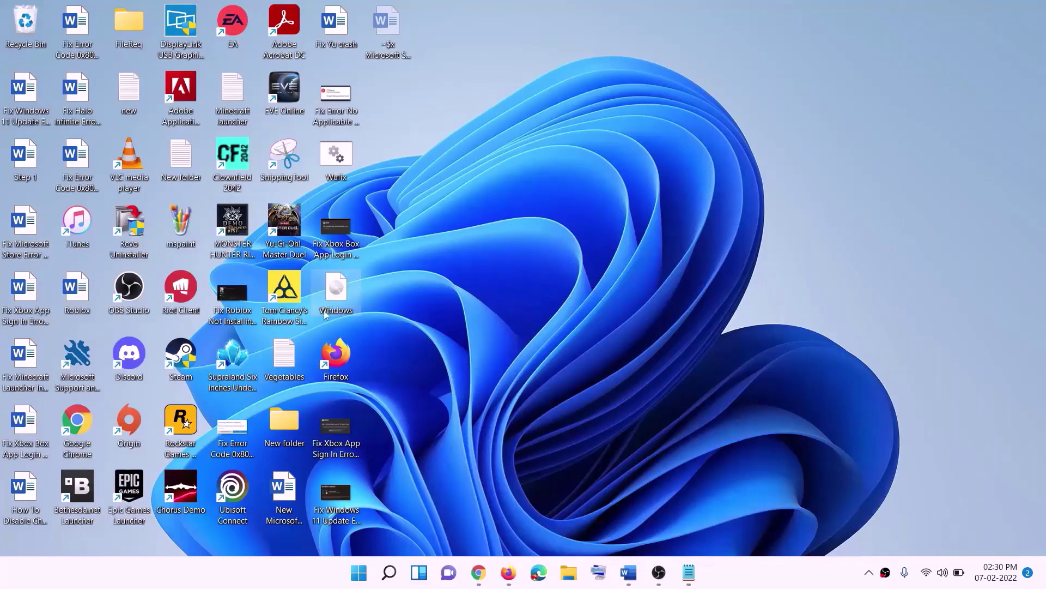
double_click(338, 295)
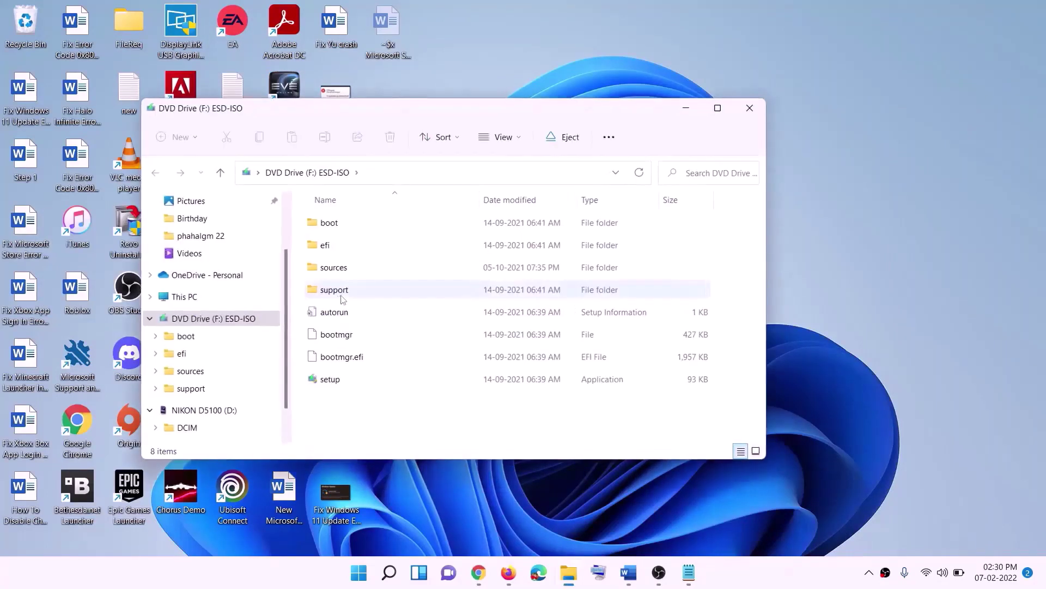
Step: Run setup from the mounted ESD-ISO drive with administrator permission and proceed past the Install Windows 11 page
click(332, 382)
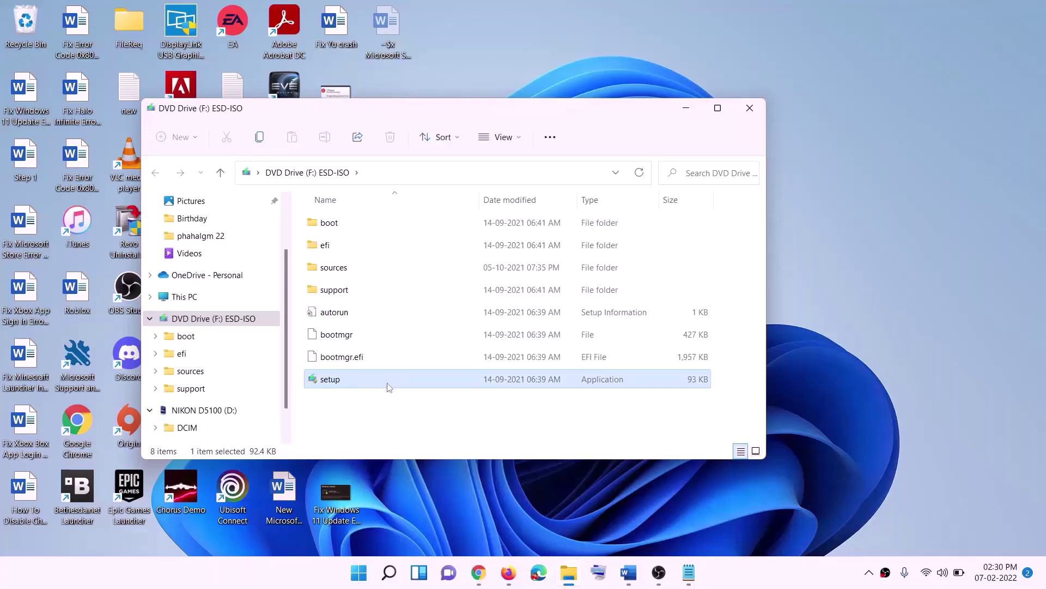
double_click(358, 380)
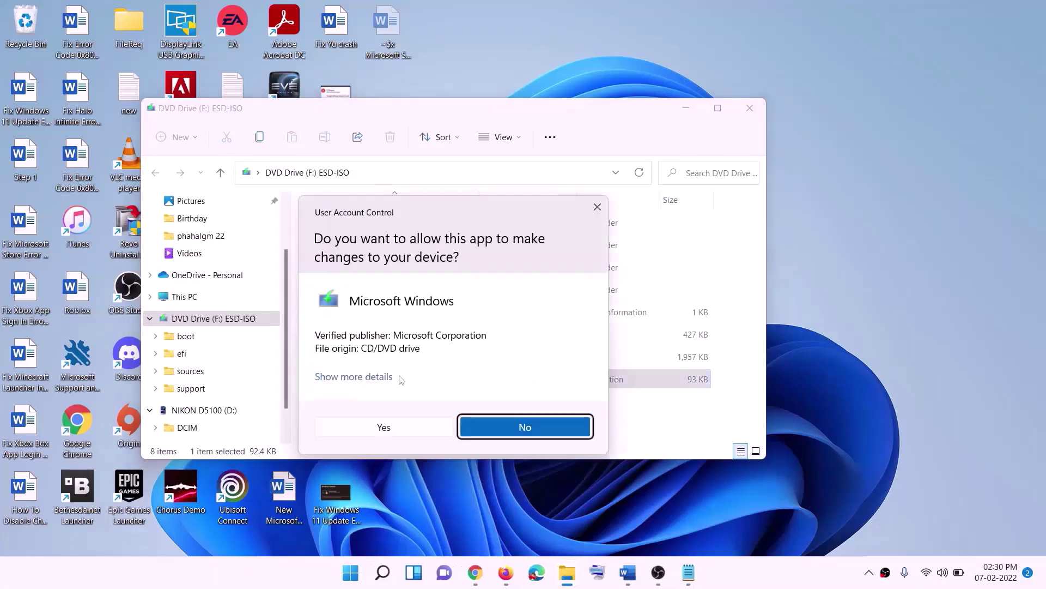
click(418, 427)
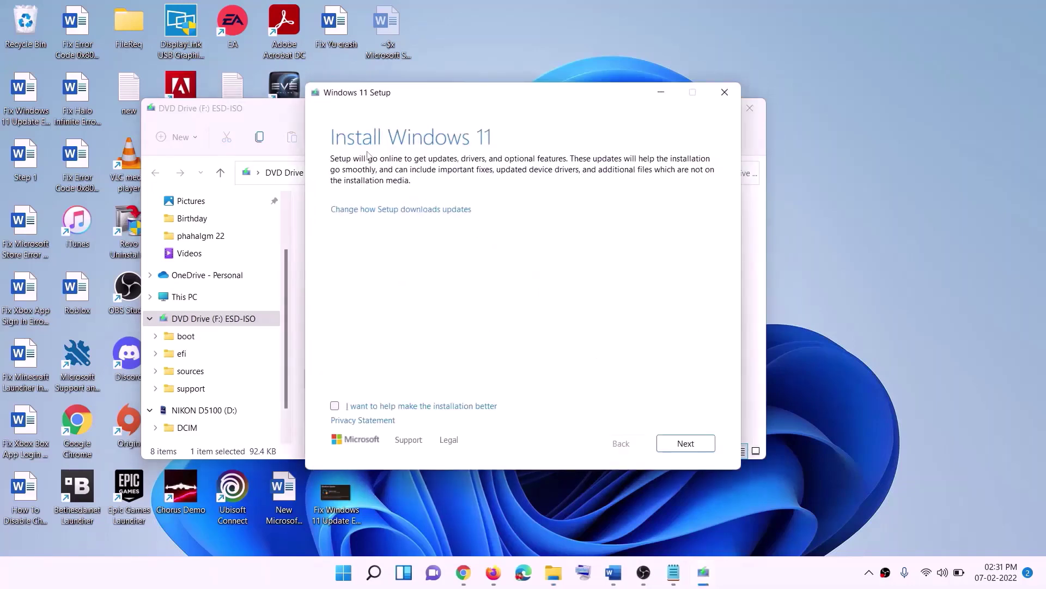
click(691, 442)
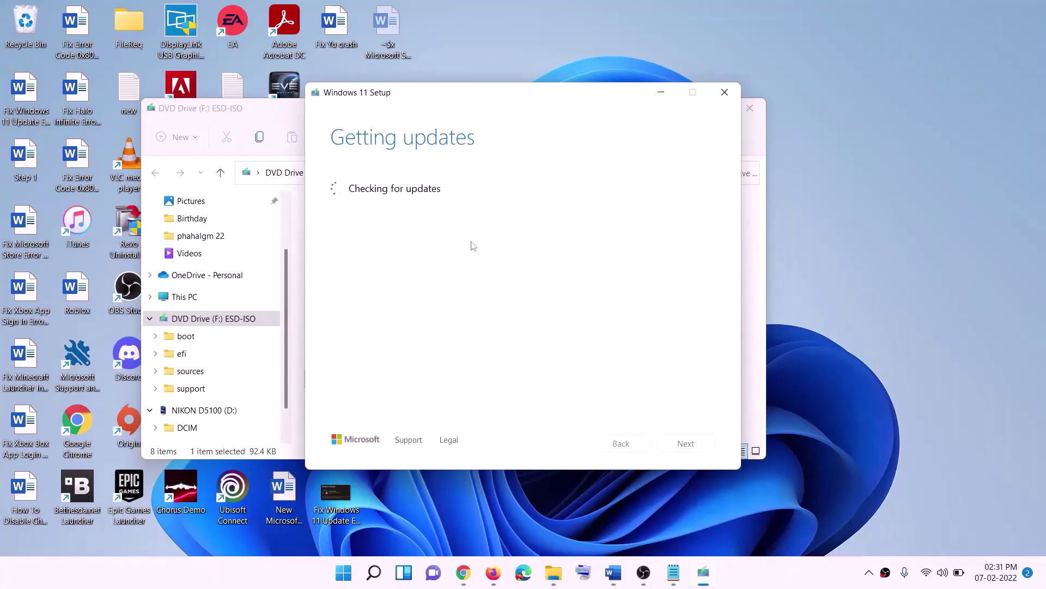
Step: Switch to the Word document and review the Windows 11 Ready to install screenshot, including the option to keep personal files and apps
key(alt+Tab)
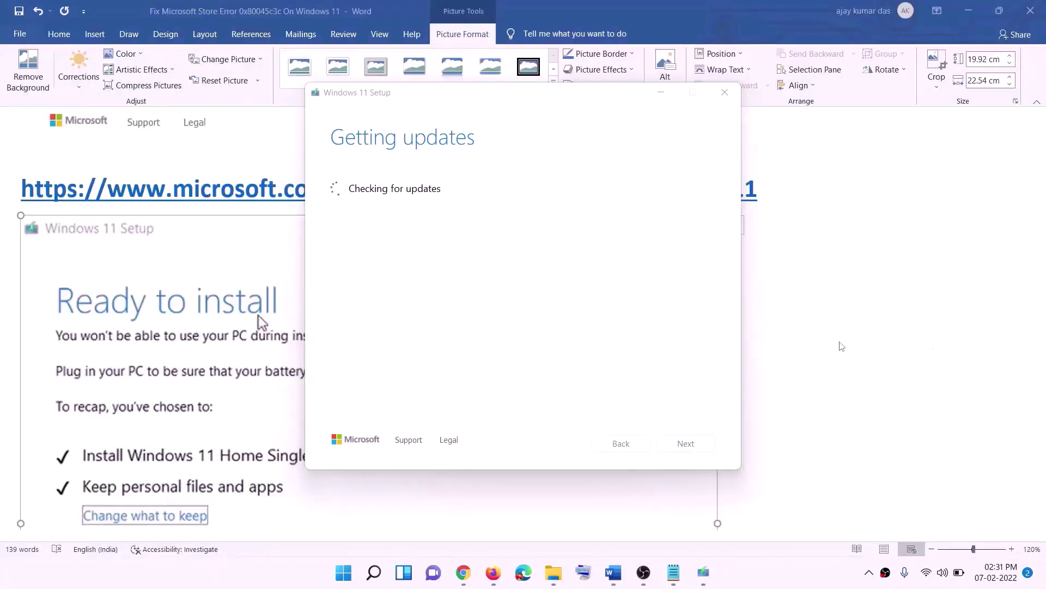
scroll(287, 245, down, 3)
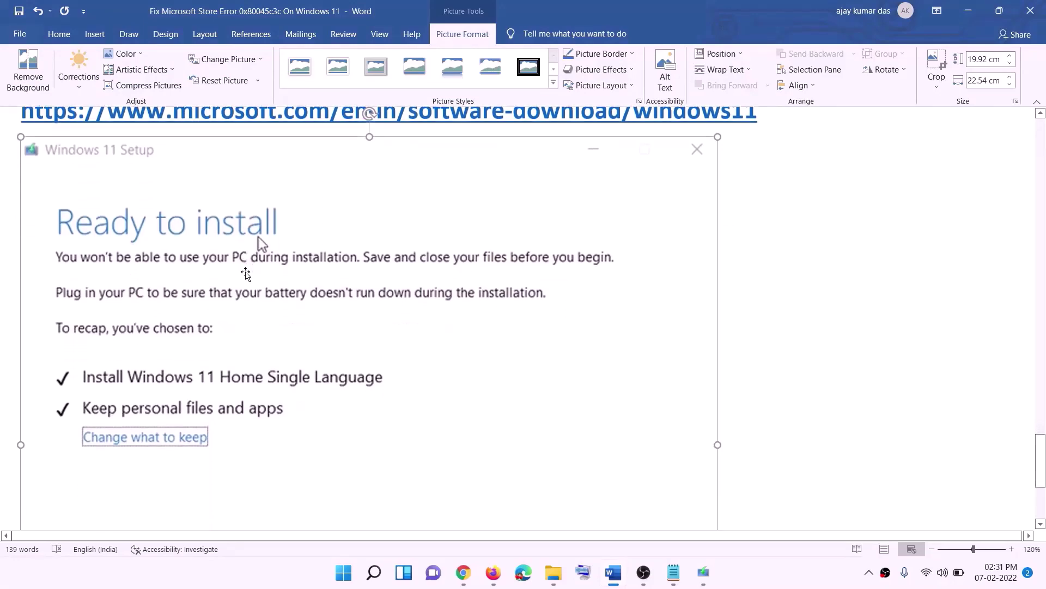
scroll(284, 199, down, 1)
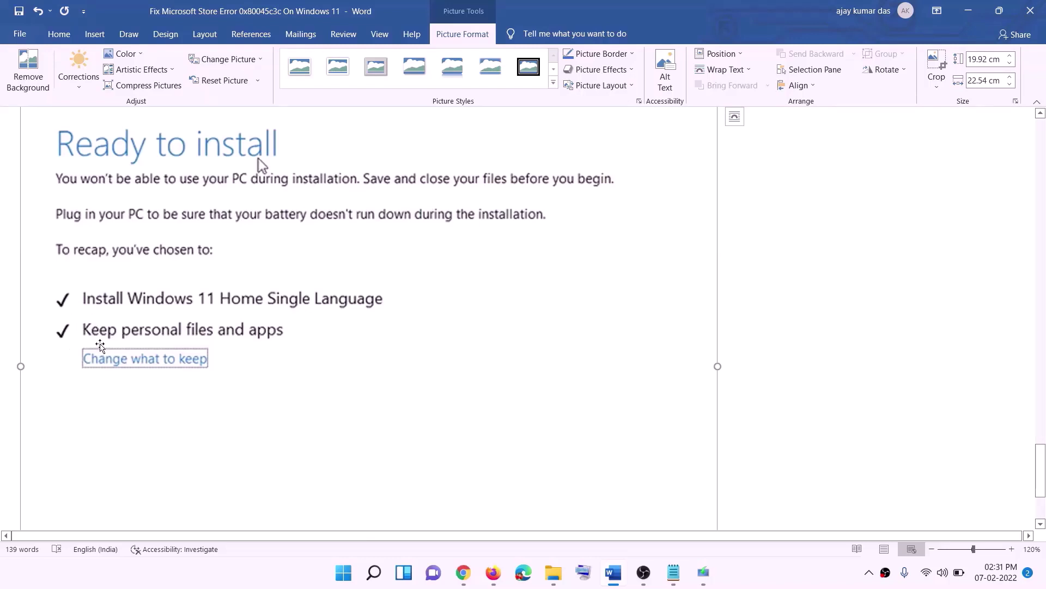
scroll(349, 342, down, 1)
scroll(393, 342, down, 1)
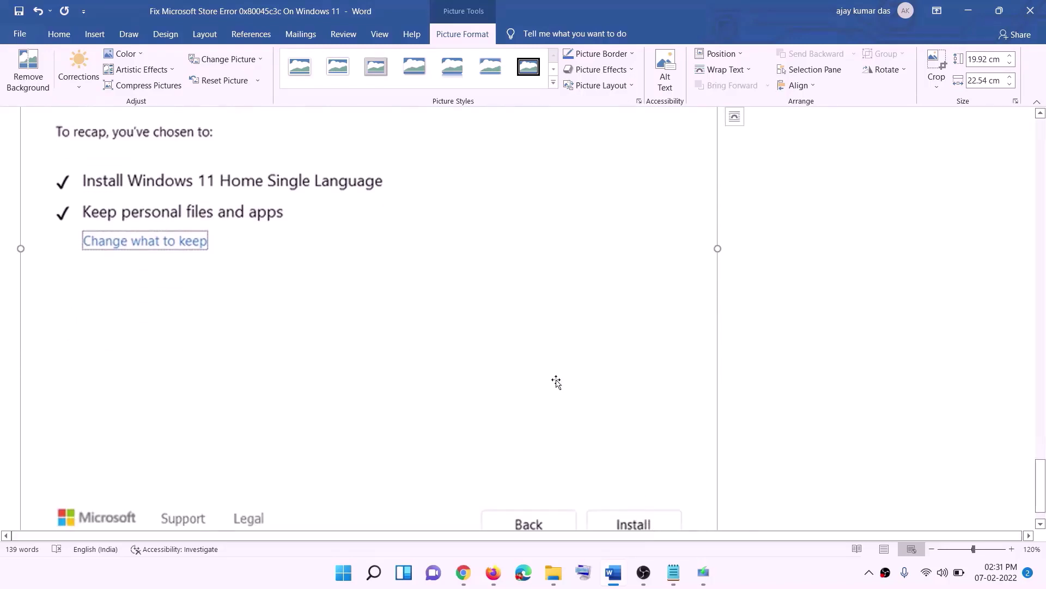
scroll(556, 387, up, 5)
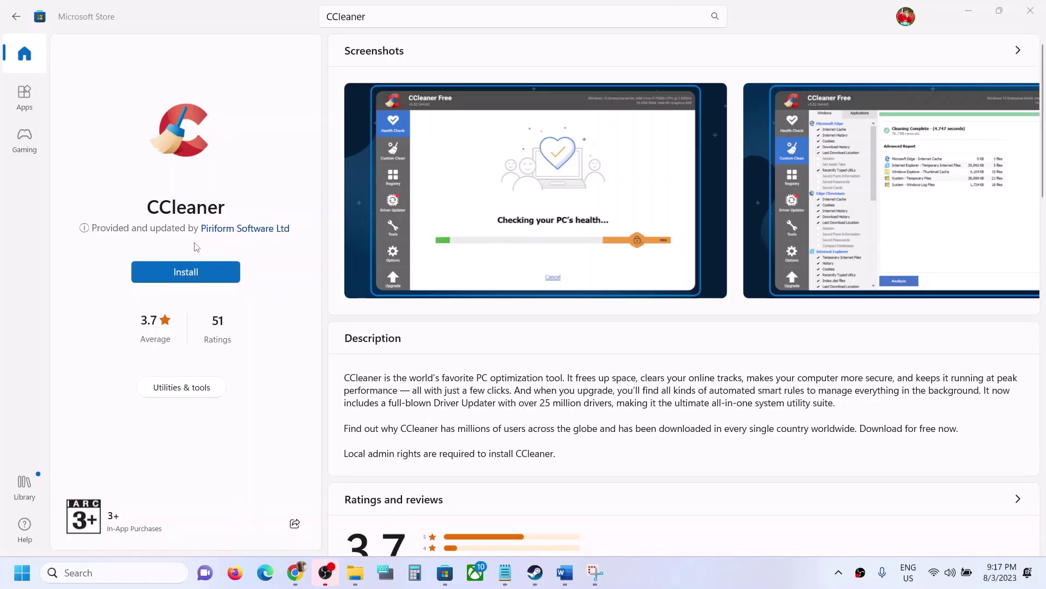
Step: Switch from Microsoft Store to Chrome and examine the edition comparison and free download option on the CCleaner download page
mouse_move(355, 575)
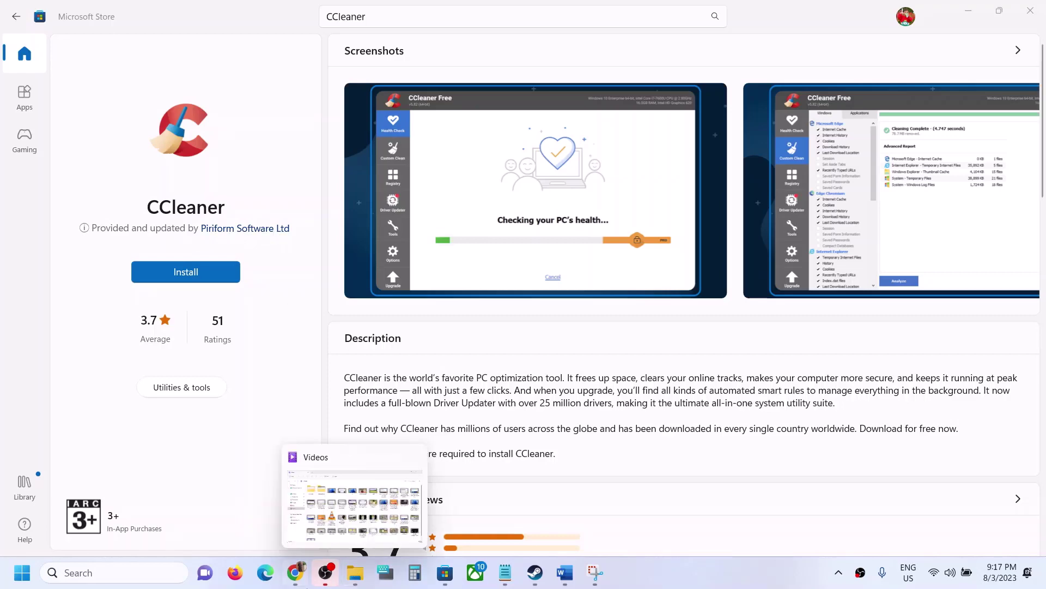
click(297, 582)
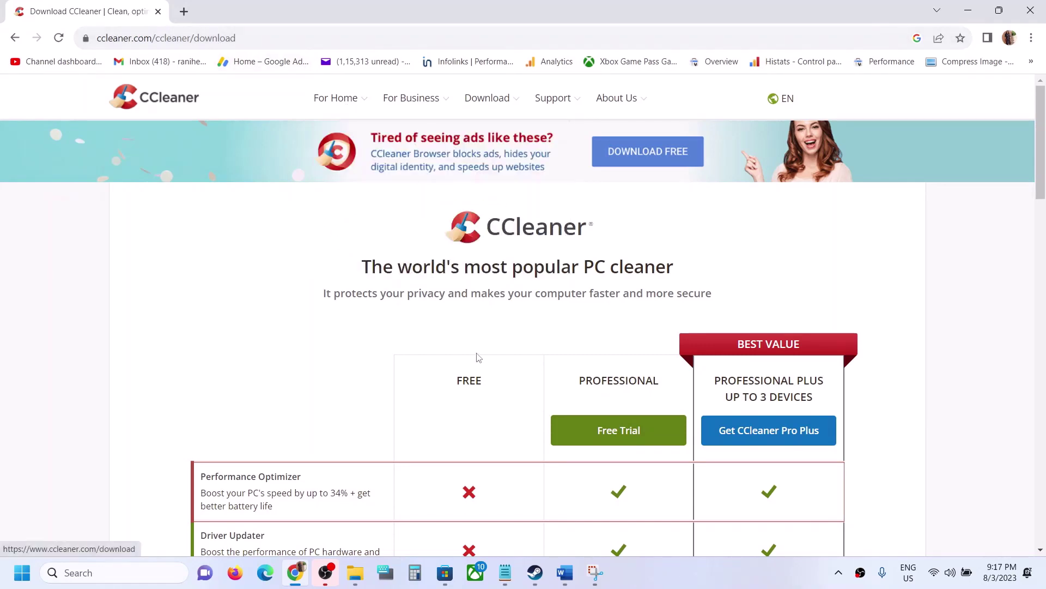
scroll(475, 357, down, 3)
scroll(476, 357, down, 3)
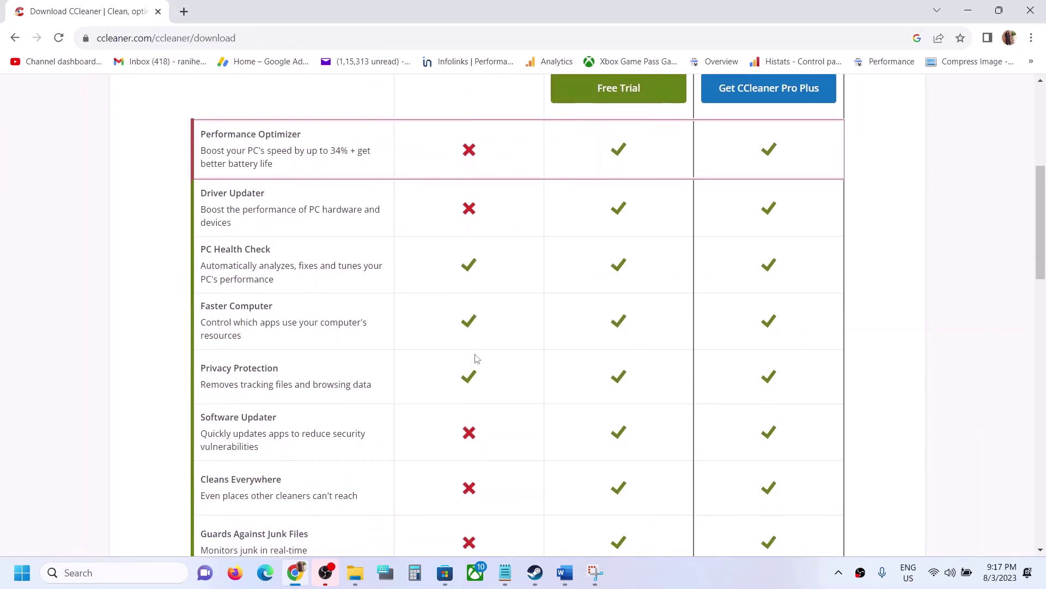
scroll(475, 357, up, 1)
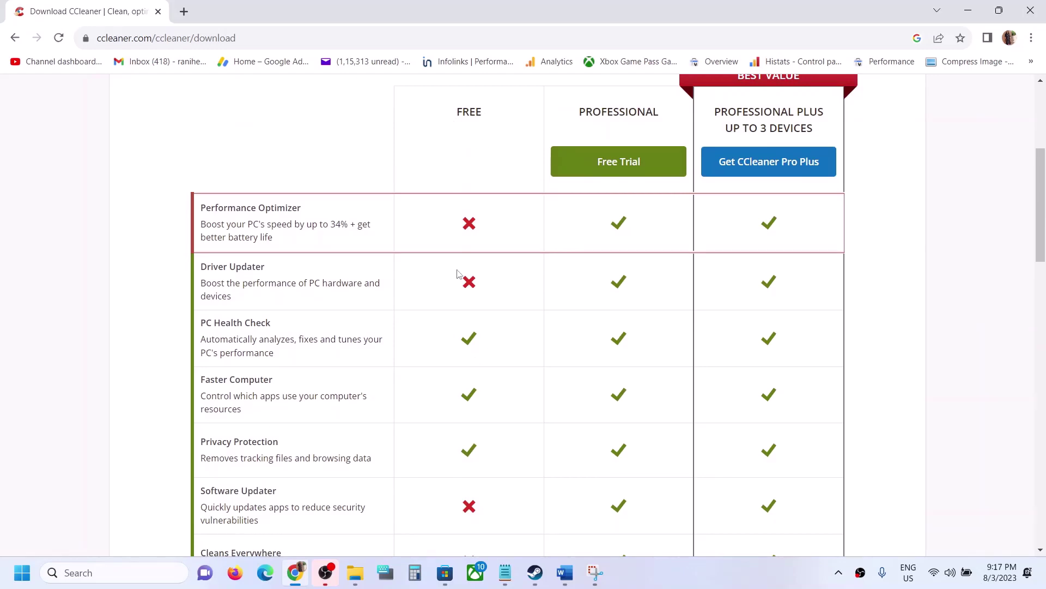
scroll(458, 276, down, 10)
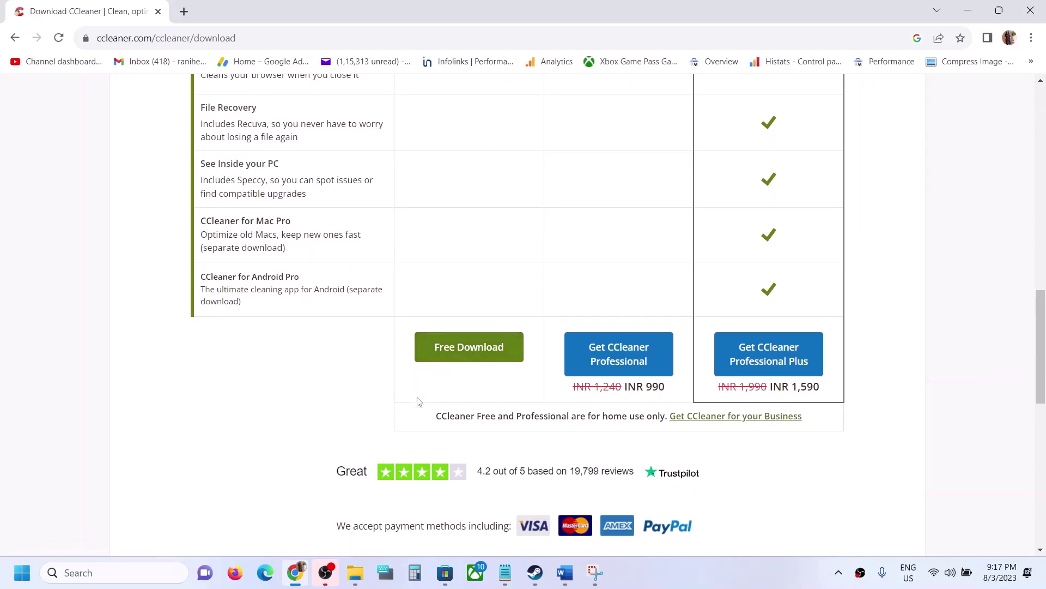
mouse_move(509, 563)
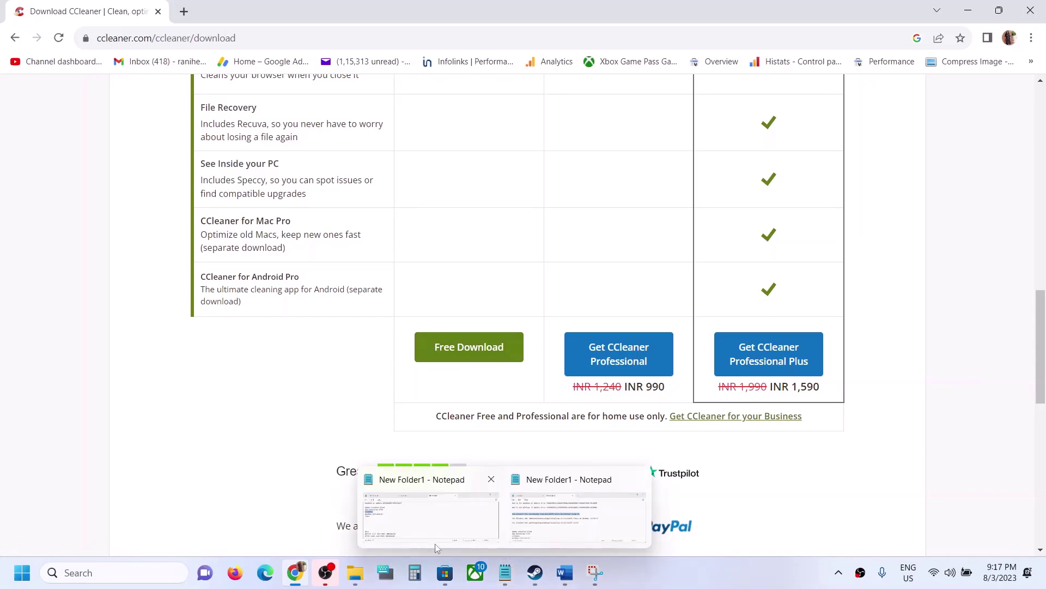
mouse_move(439, 562)
scroll(243, 408, up, 15)
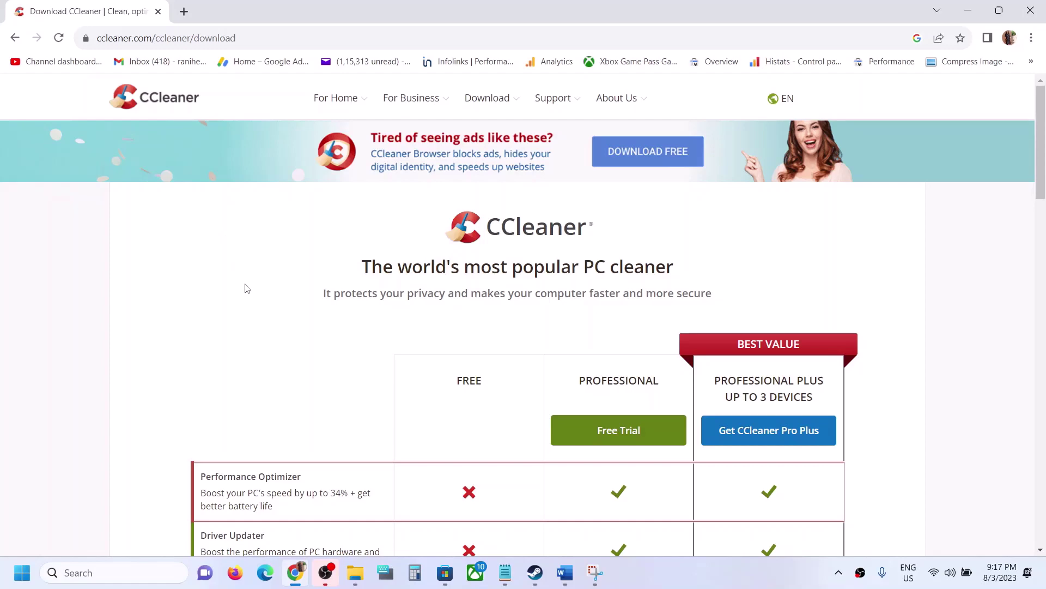
click(661, 577)
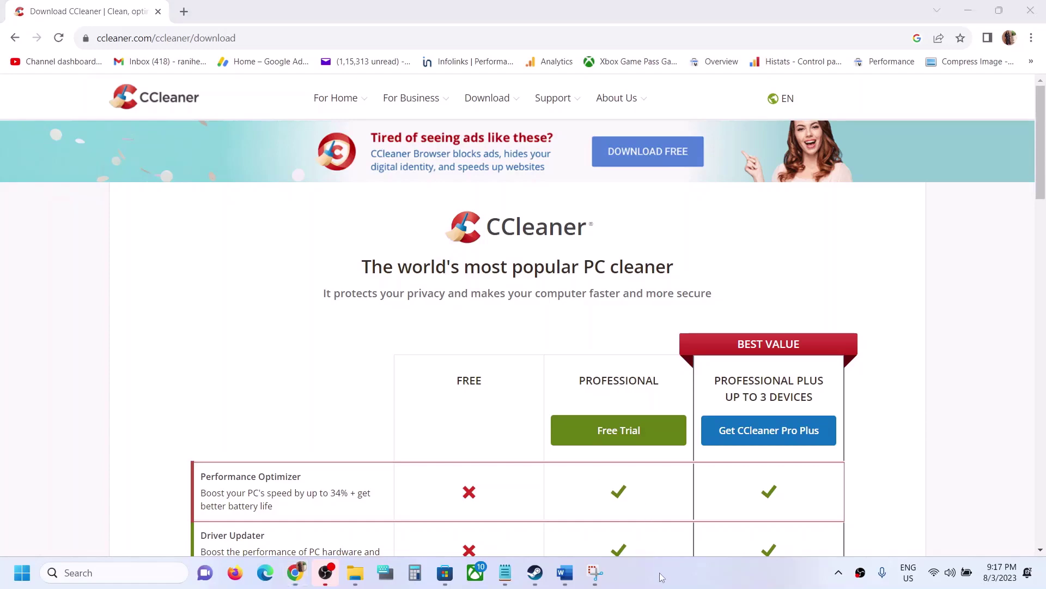